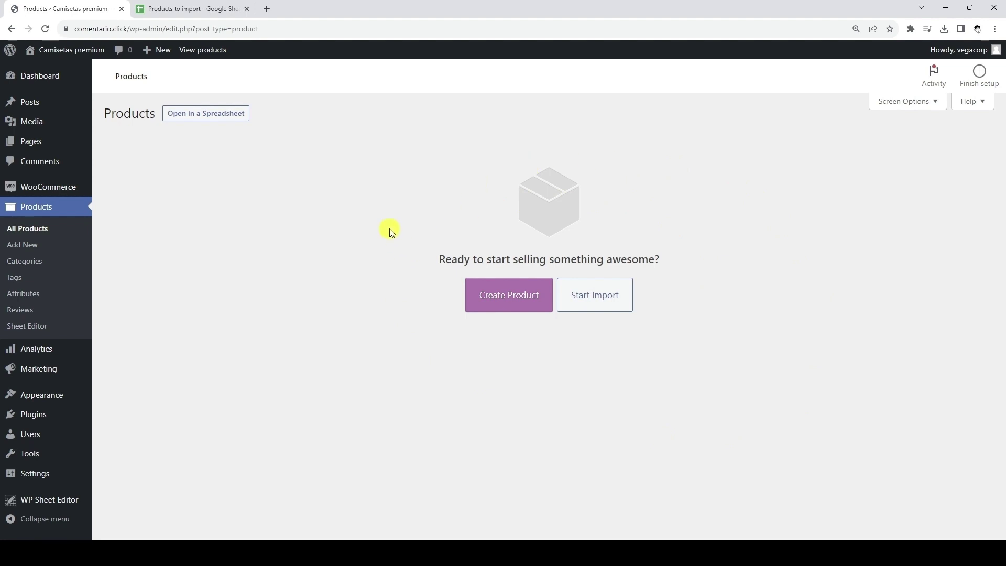
# Switch to the 'Products to import' Google Sheets tab holding the cotton T-shirt rows
pyautogui.click(201, 5)
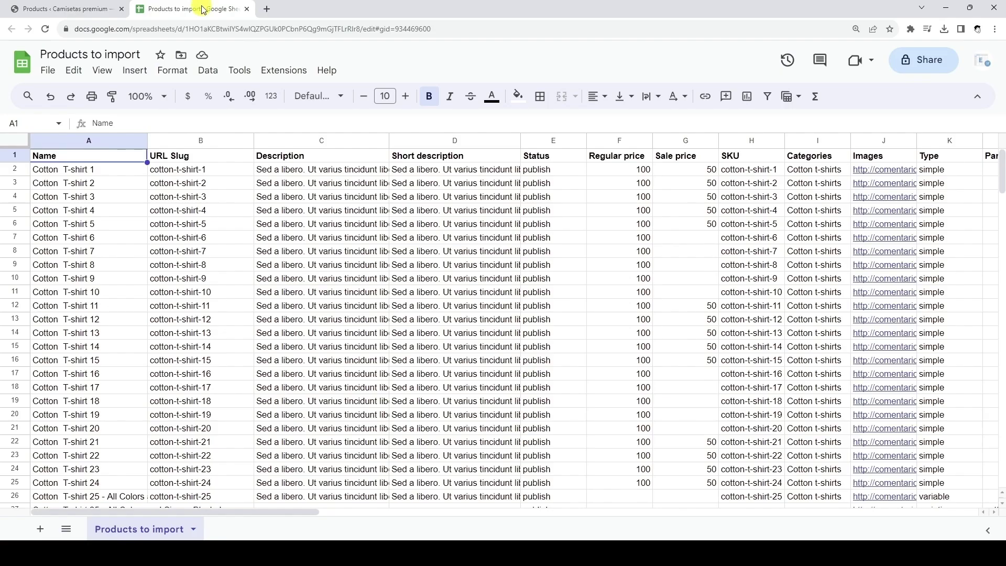
# Review the sheet's columns, the T-shirt 25 variable product row and its first variation's type
pyautogui.hscroll(10, 287, 378)
pyautogui.hscroll(20, 287, 378)
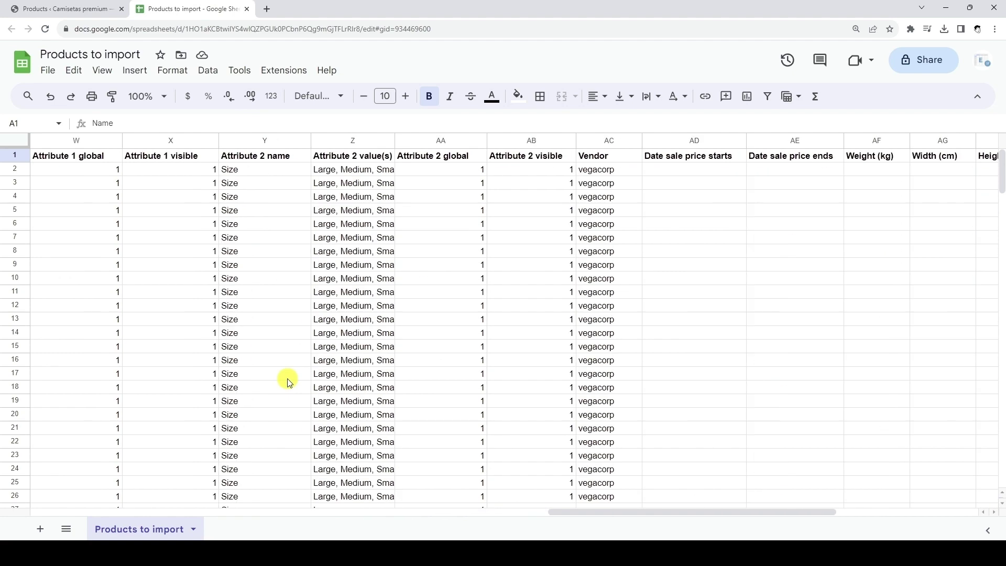
pyautogui.hscroll(-20, 287, 380)
pyautogui.scroll(-5, 287, 378)
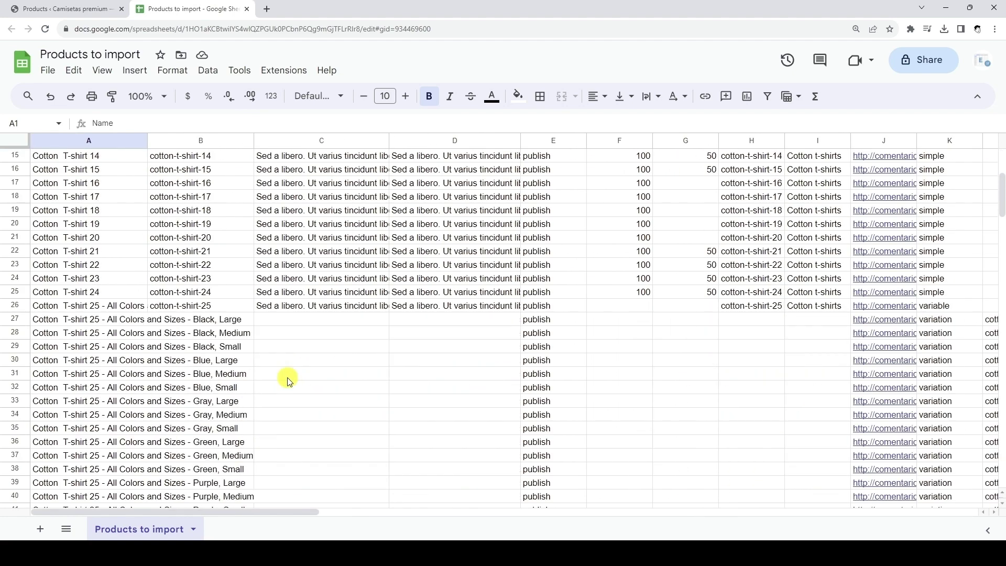
pyautogui.click(124, 229)
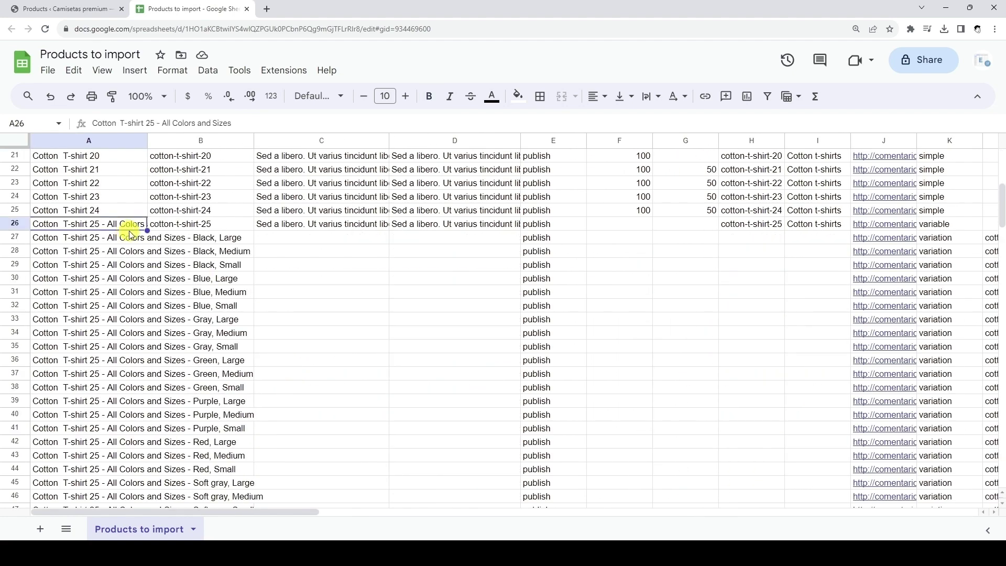
pyautogui.scroll(-2, 233, 393)
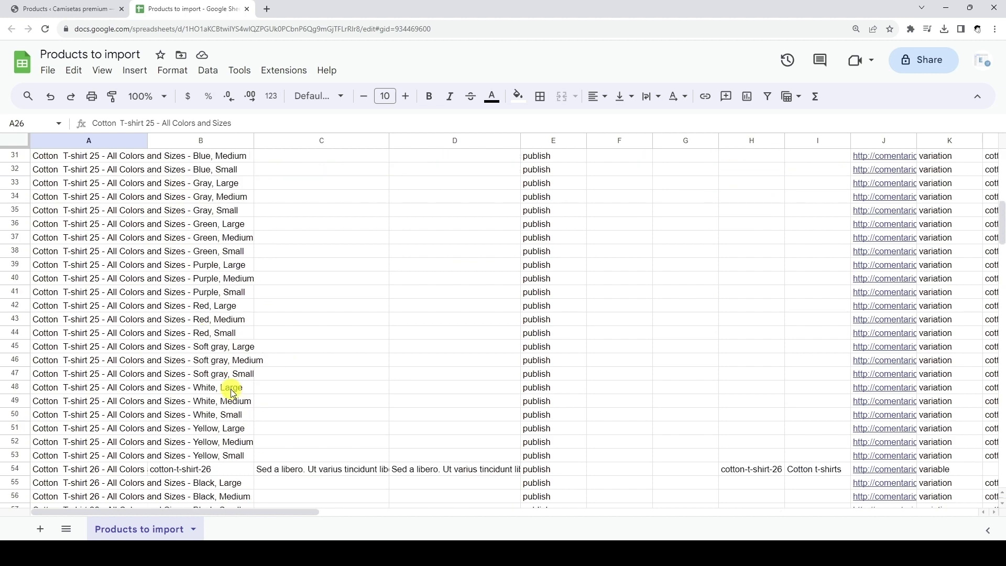
pyautogui.scroll(7, 230, 388)
pyautogui.click(953, 413)
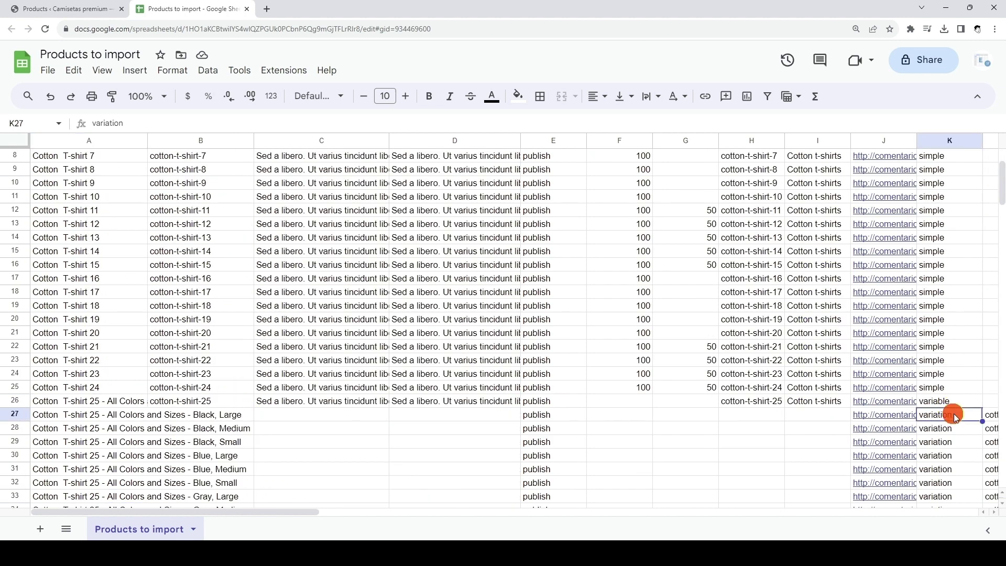
pyautogui.scroll(-20, 958, 422)
pyautogui.scroll(20, 961, 431)
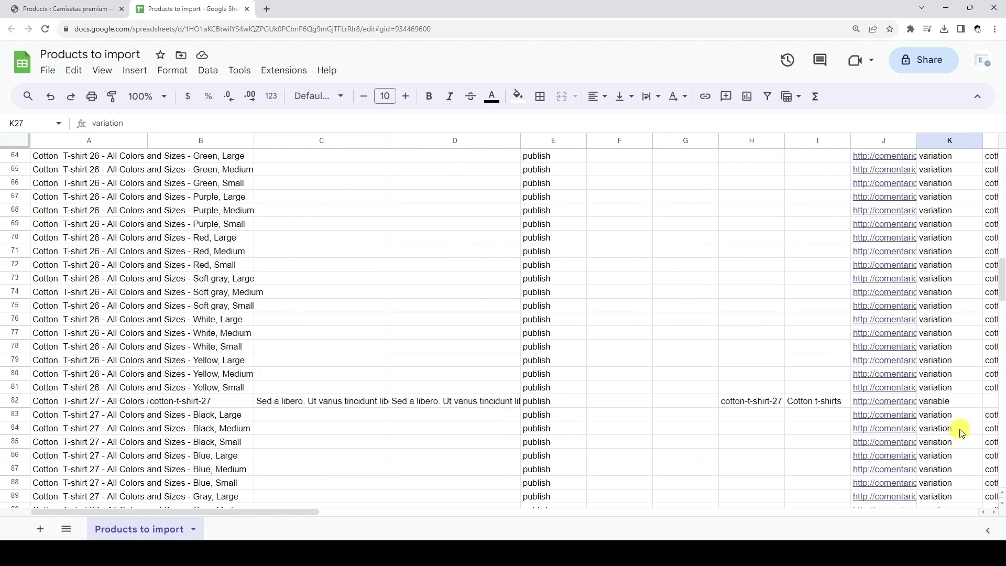
# Open WordPress products in the spreadsheet editor and start connecting Google Sheets with the WP Sheet Editor API
pyautogui.click(79, 10)
pyautogui.click(219, 119)
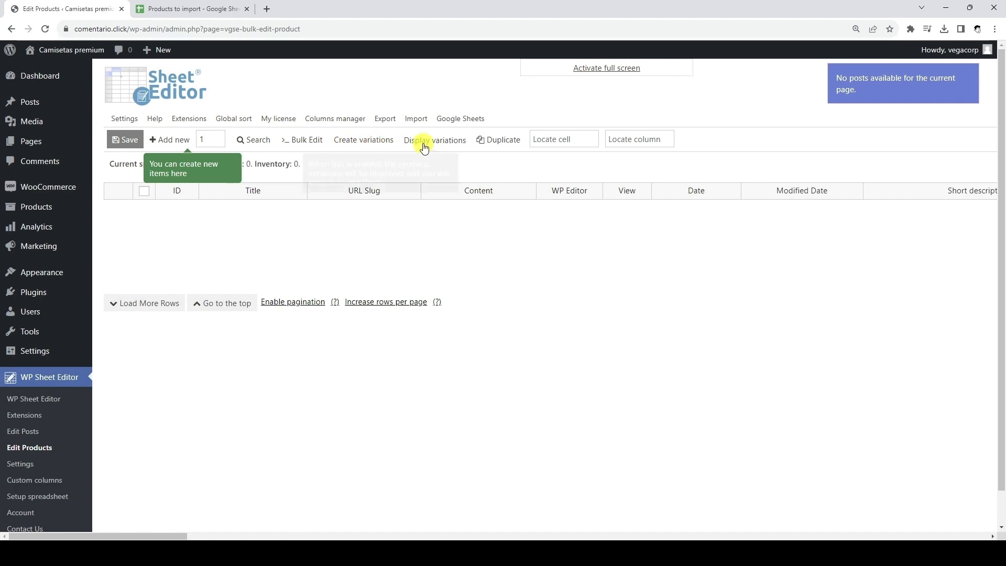
pyautogui.click(459, 121)
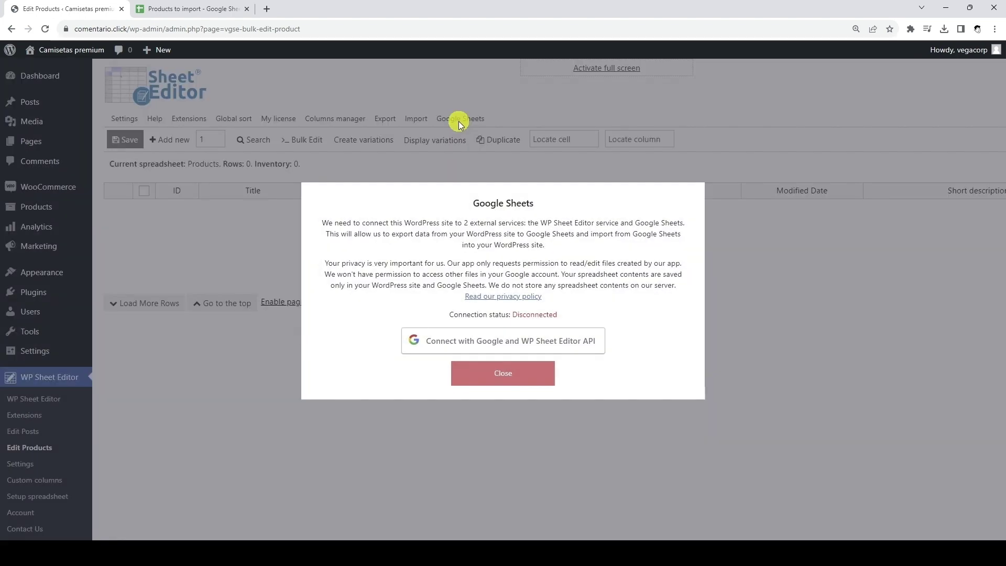
pyautogui.click(589, 341)
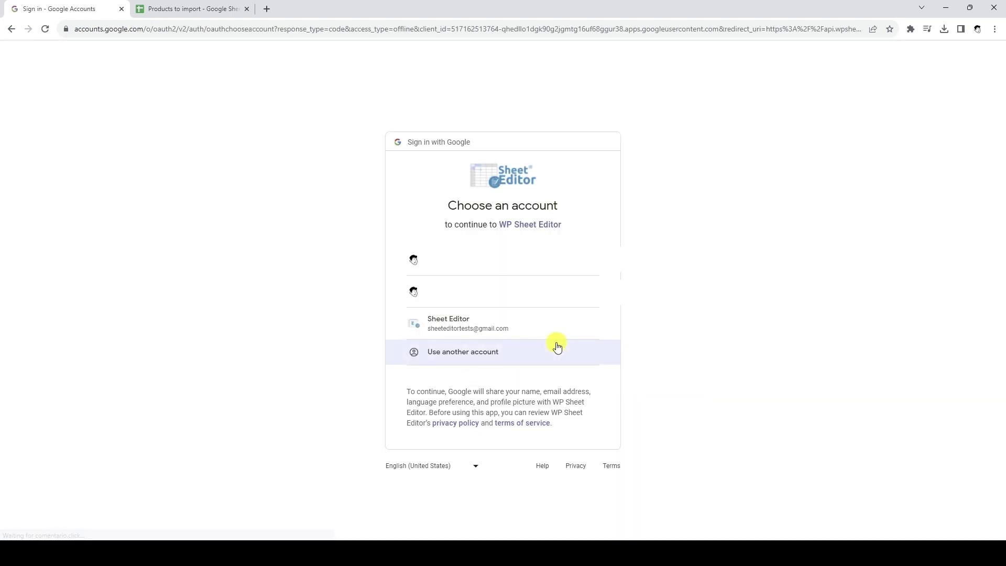
# Sign in with the Sheet Editor Google account and grant WP Sheet Editor access to Drive files
pyautogui.click(572, 325)
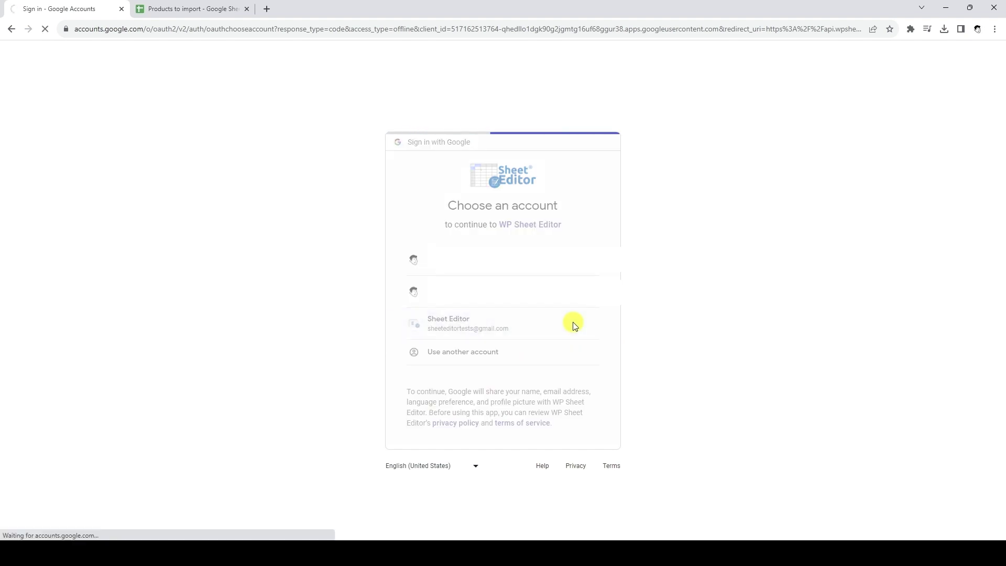
pyautogui.click(594, 227)
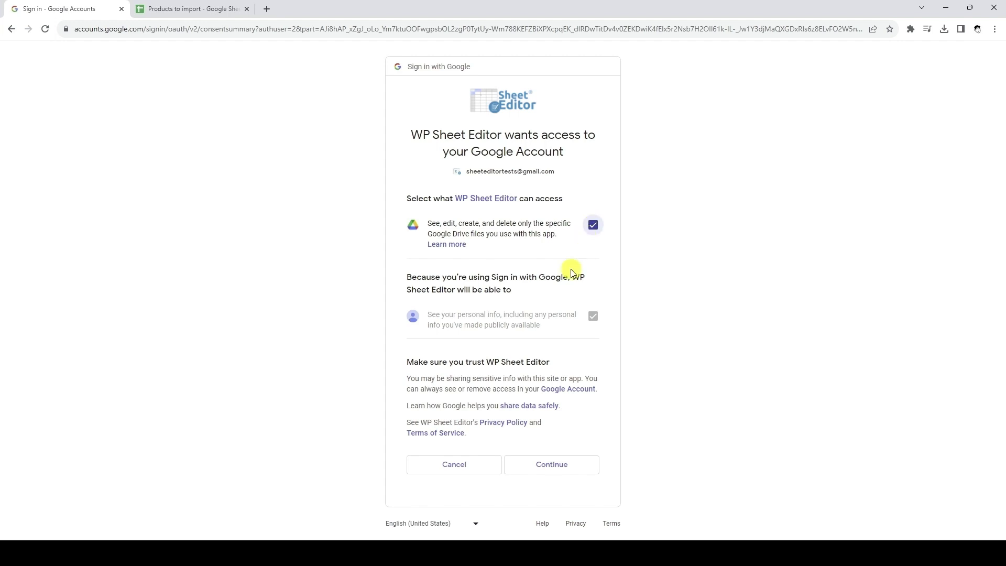
pyautogui.click(555, 464)
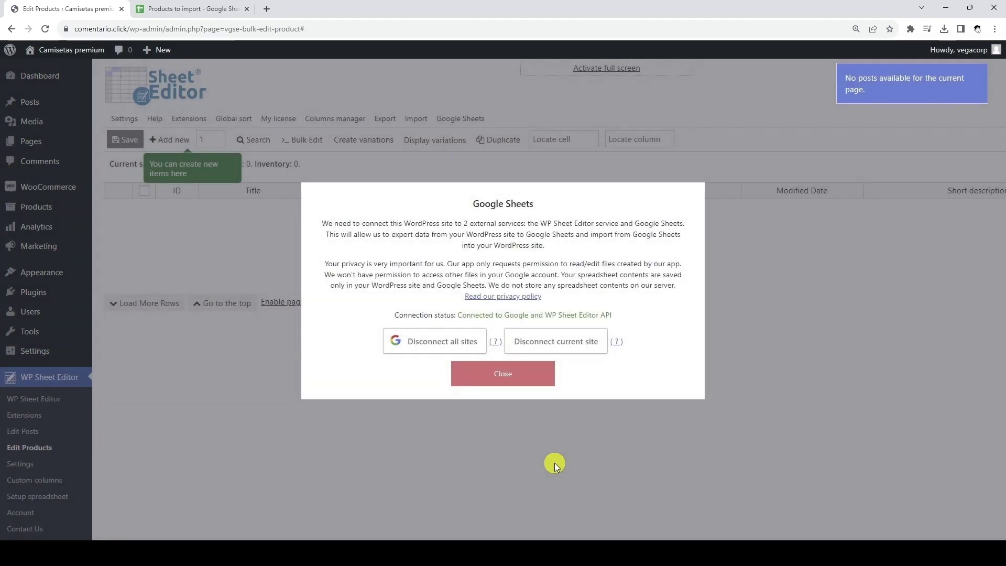
# Start a product import with Google Sheets as source and 'Products to import' as the file
pyautogui.click(539, 378)
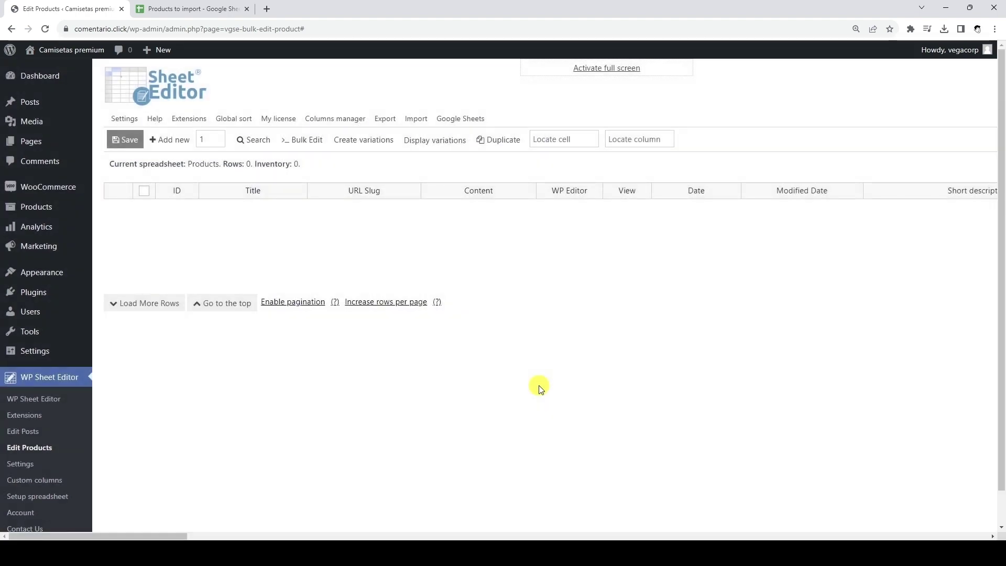
pyautogui.click(415, 118)
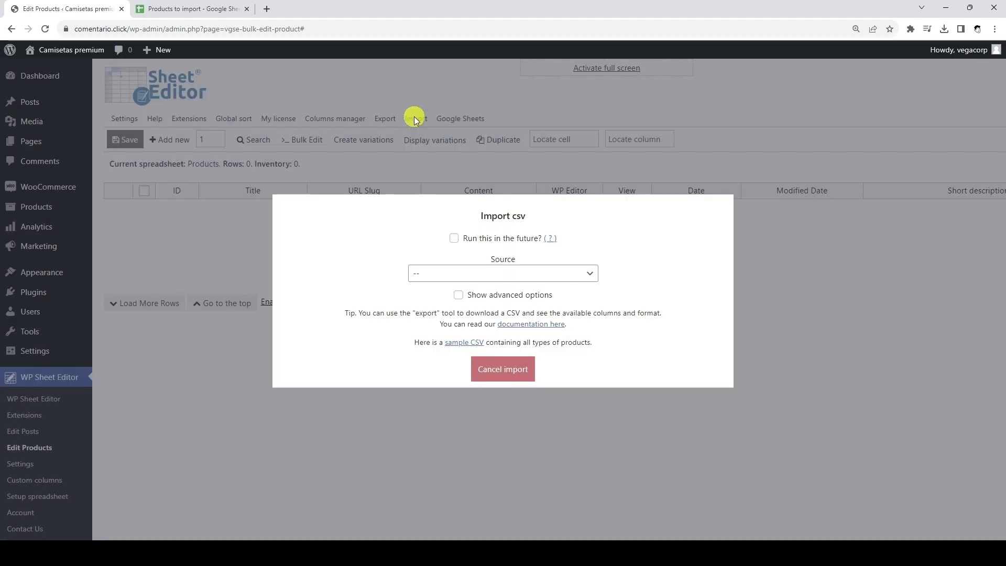
pyautogui.click(511, 273)
pyautogui.click(512, 342)
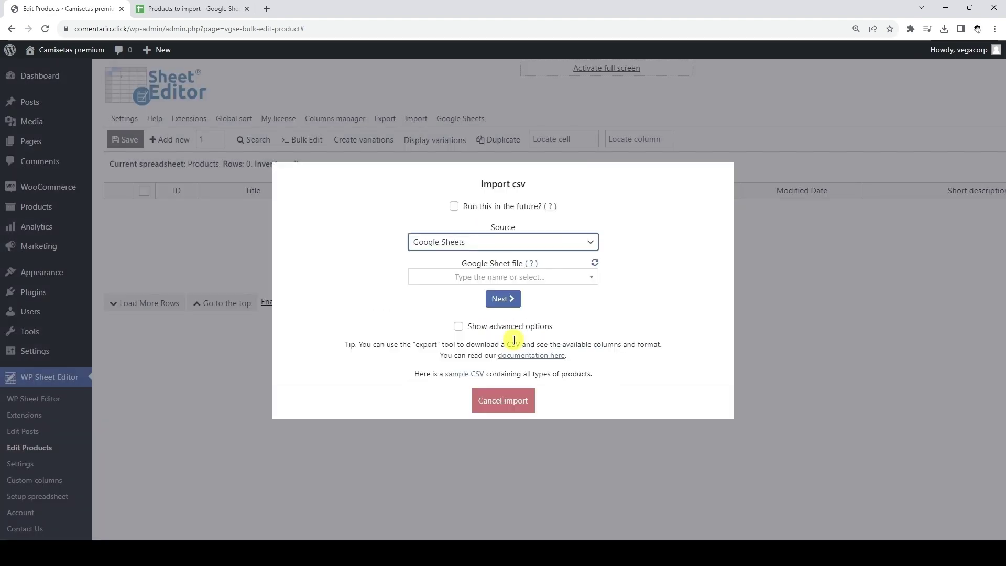
pyautogui.click(537, 277)
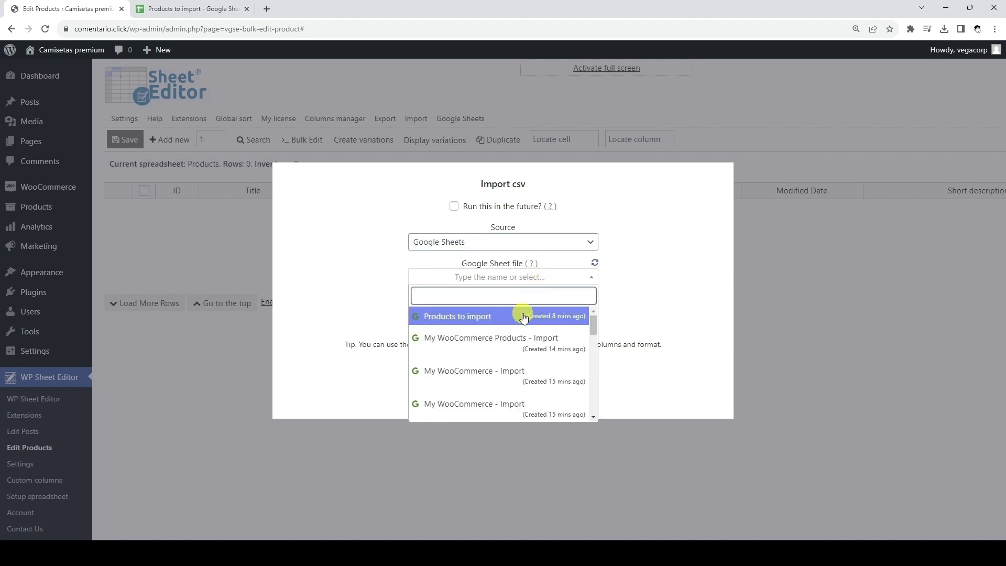
pyautogui.click(523, 317)
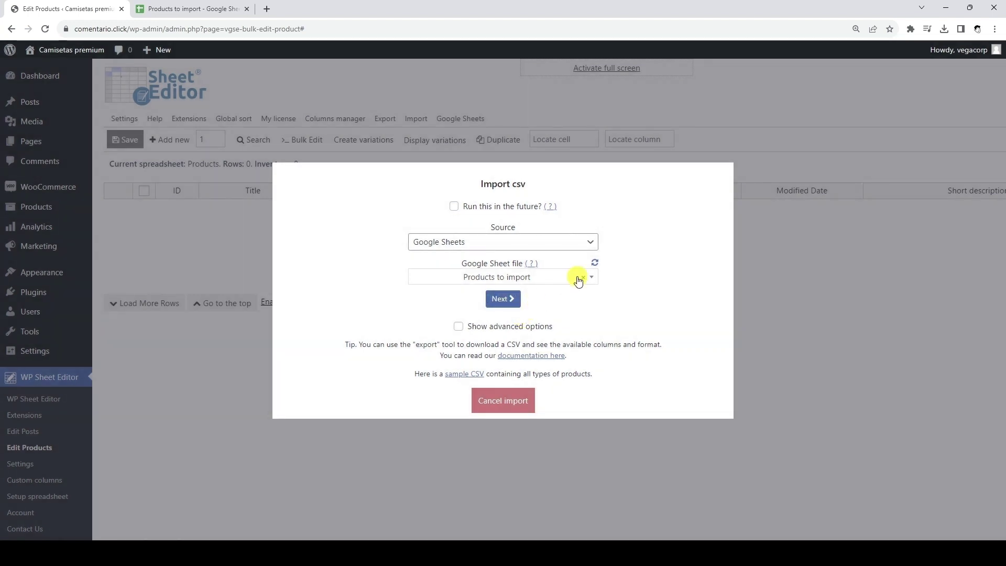
pyautogui.click(595, 263)
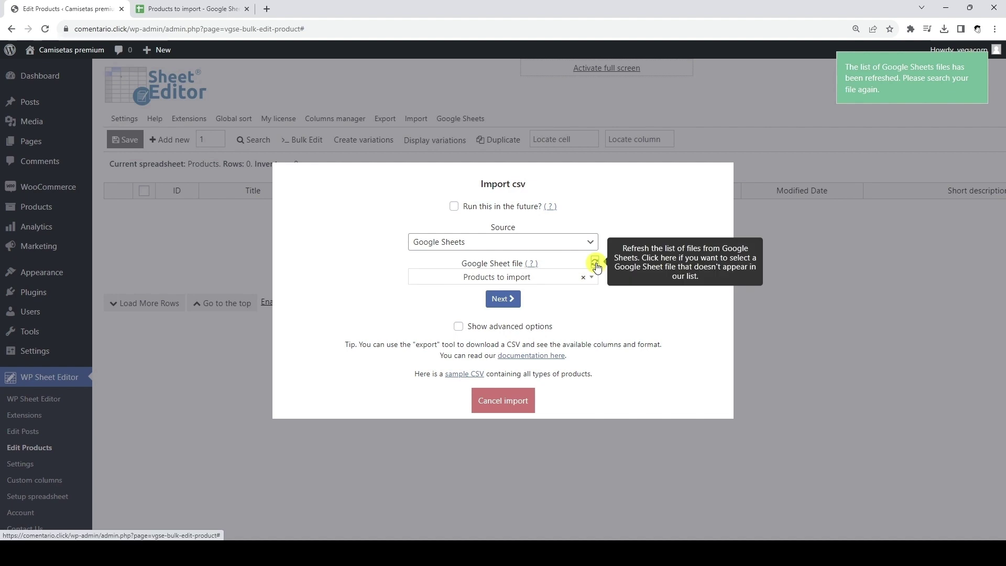
pyautogui.click(512, 296)
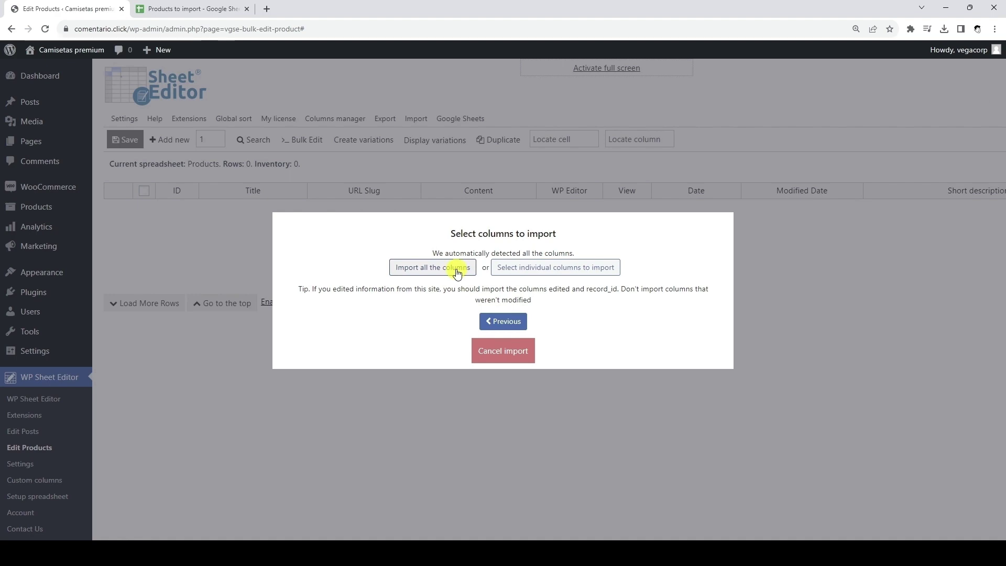
# Review the detected column mapping and choose to import all the columns
pyautogui.click(577, 266)
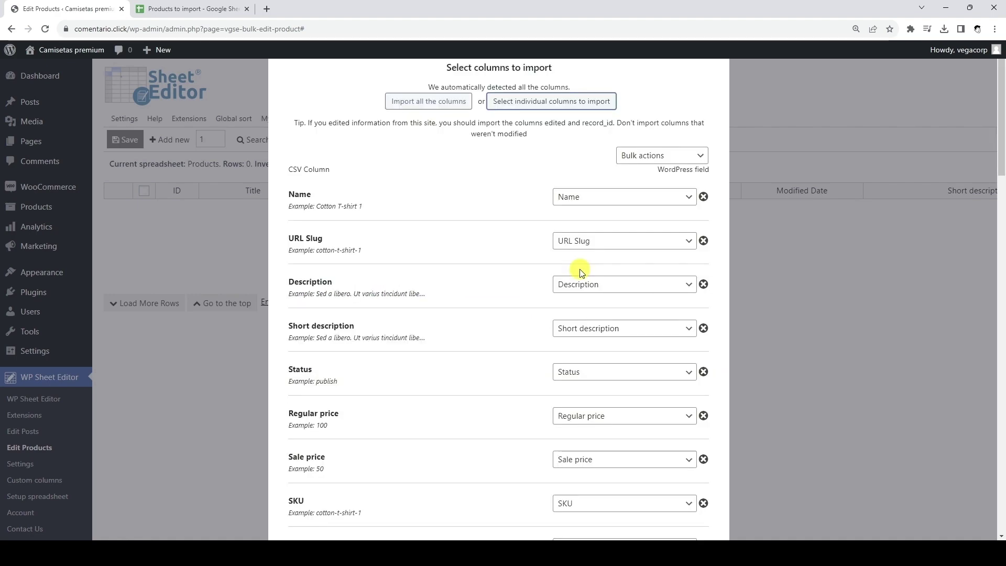
pyautogui.scroll(-20, 489, 341)
pyautogui.scroll(-6, 496, 340)
pyautogui.scroll(20, 497, 340)
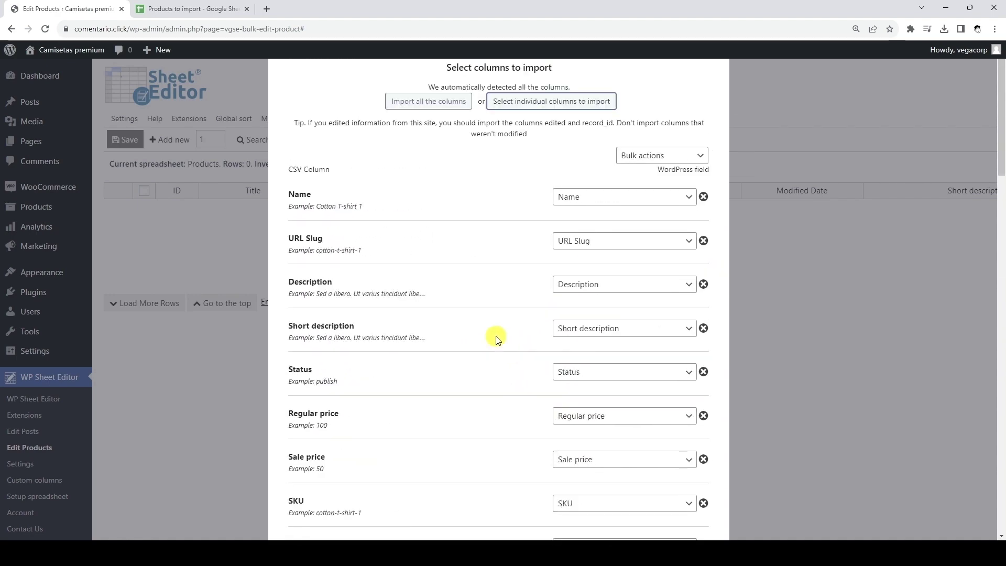
pyautogui.click(446, 101)
# Import all rows as new products, start the import from the preview, and close the summary
pyautogui.click(565, 282)
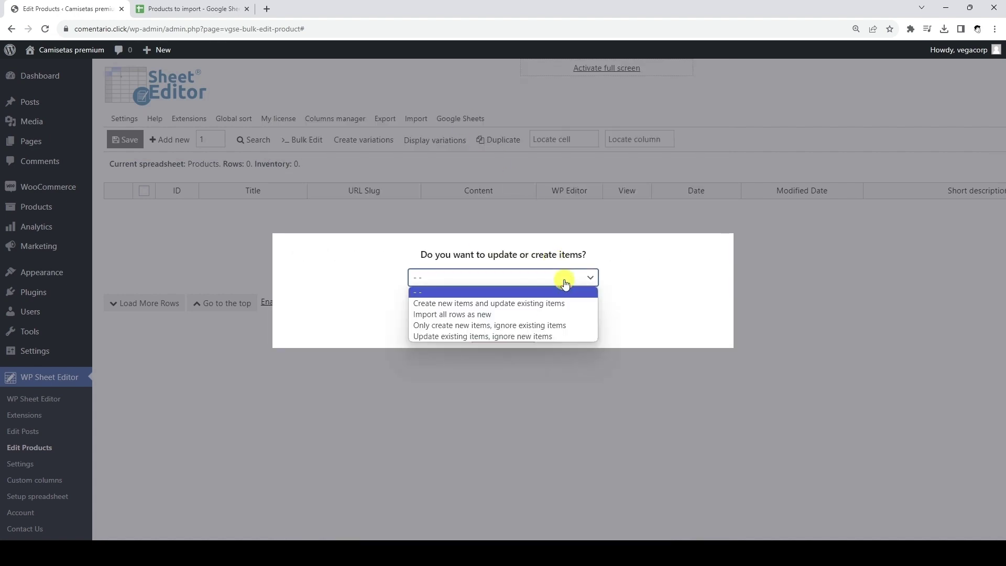
pyautogui.click(547, 314)
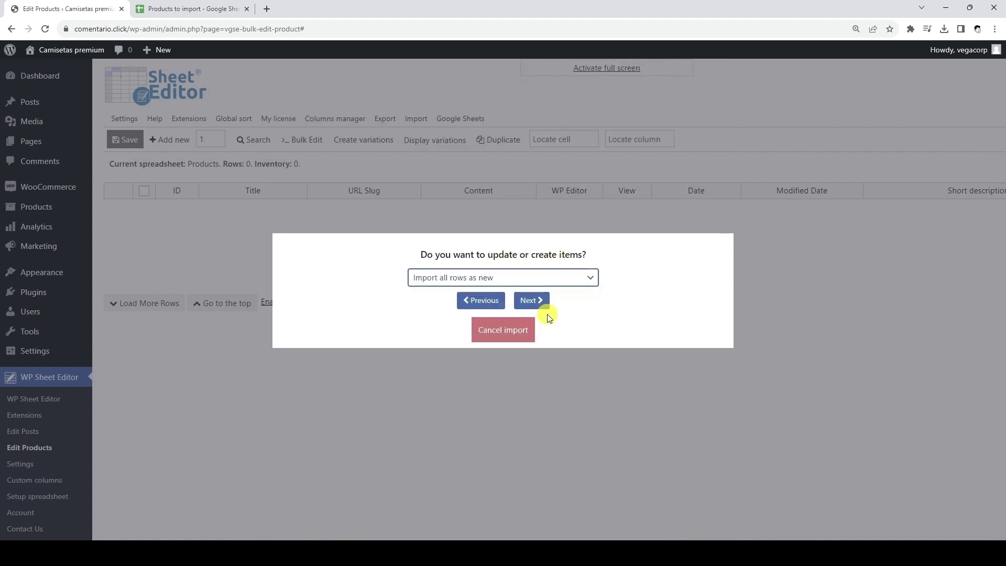
pyautogui.click(540, 300)
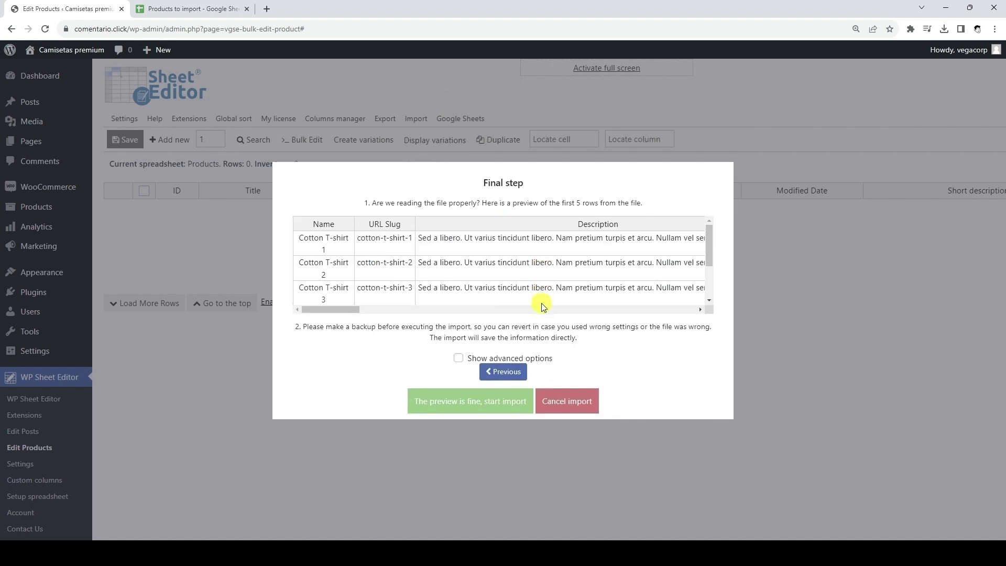
pyautogui.click(501, 400)
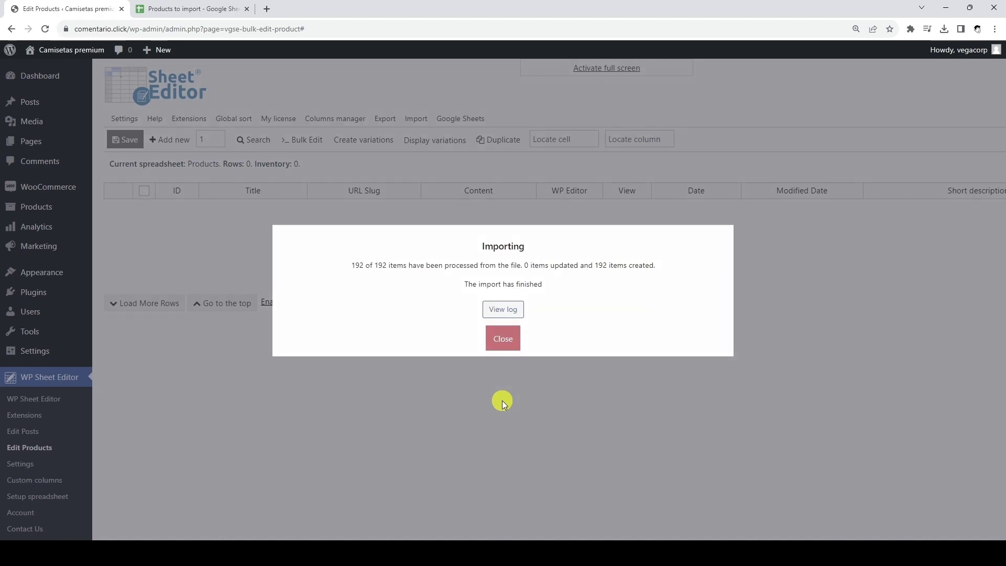
pyautogui.click(507, 344)
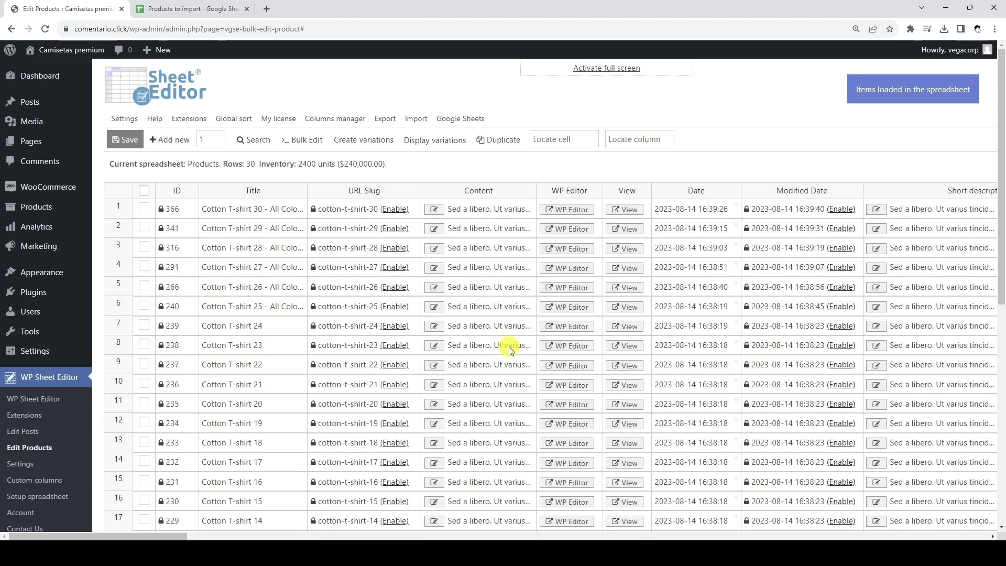
# Show product variations as spreadsheet rows, then view WooCommerce's All Products list of 30 T-shirts
pyautogui.hscroll(15, 510, 349)
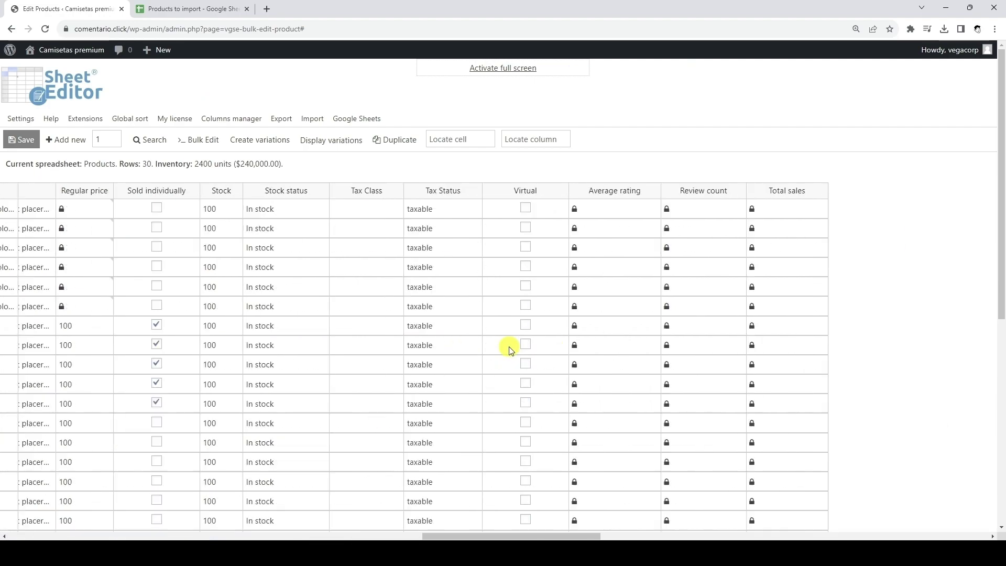
pyautogui.hscroll(15, 511, 344)
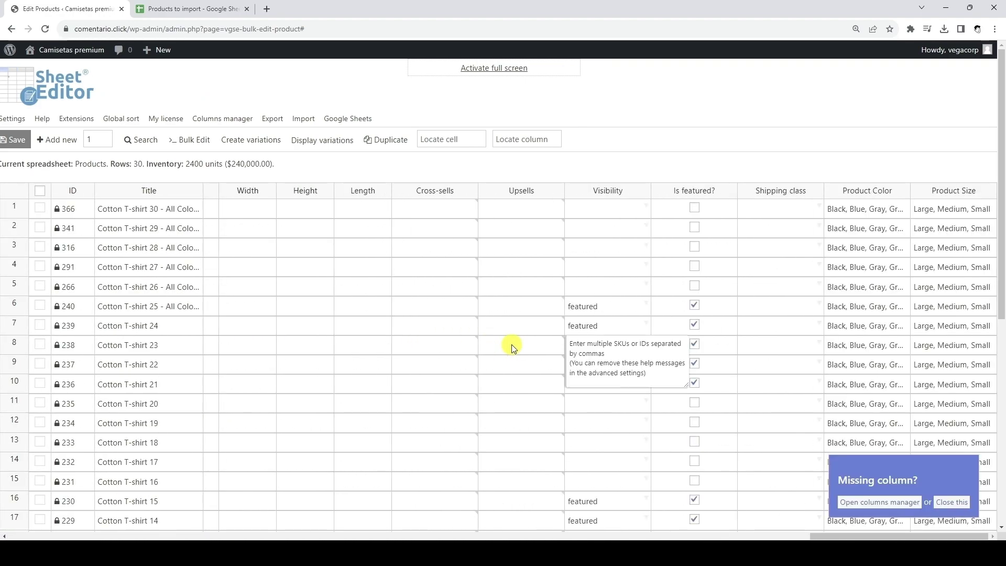
pyautogui.hscroll(-20, 511, 344)
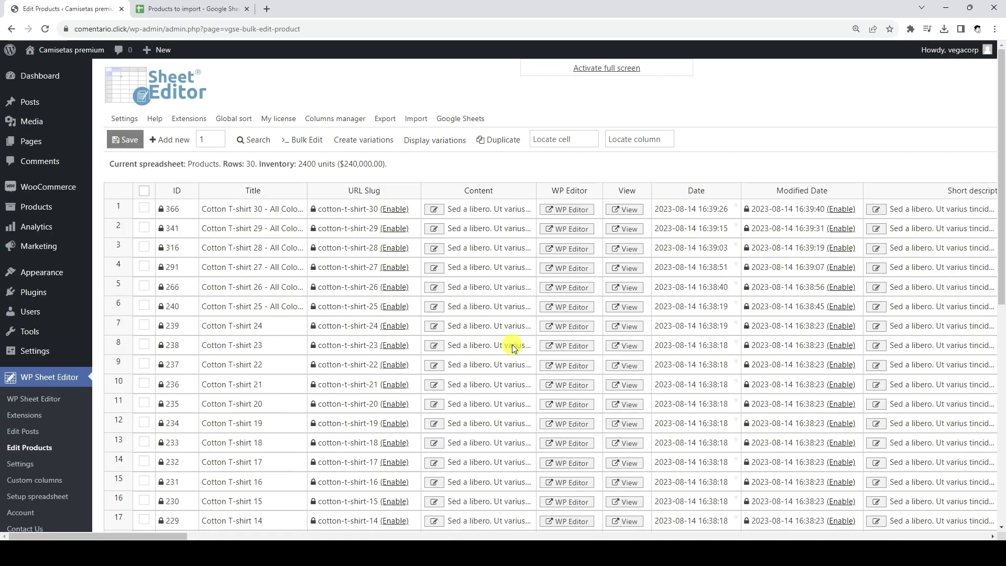
pyautogui.click(417, 140)
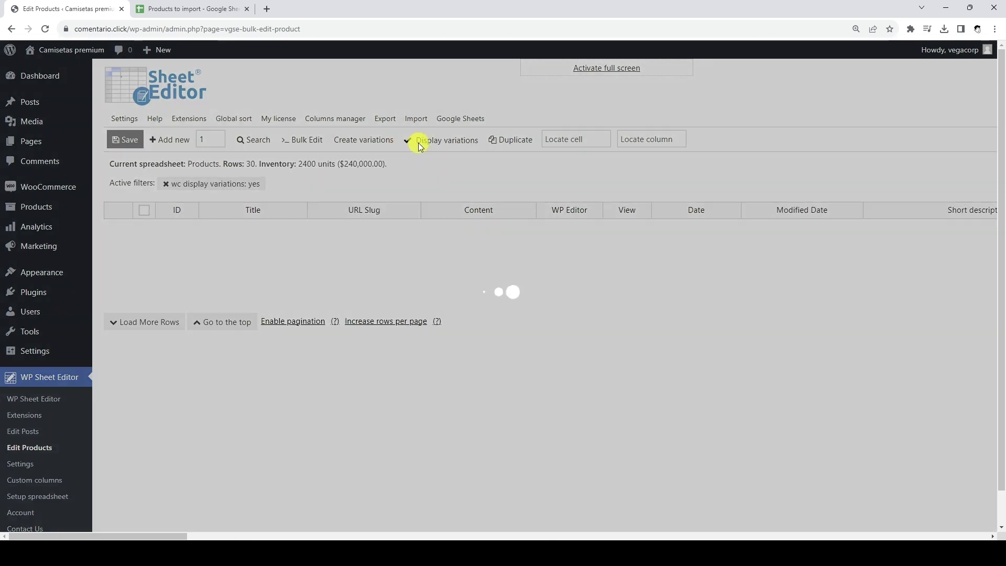
pyautogui.scroll(-5, 269, 252)
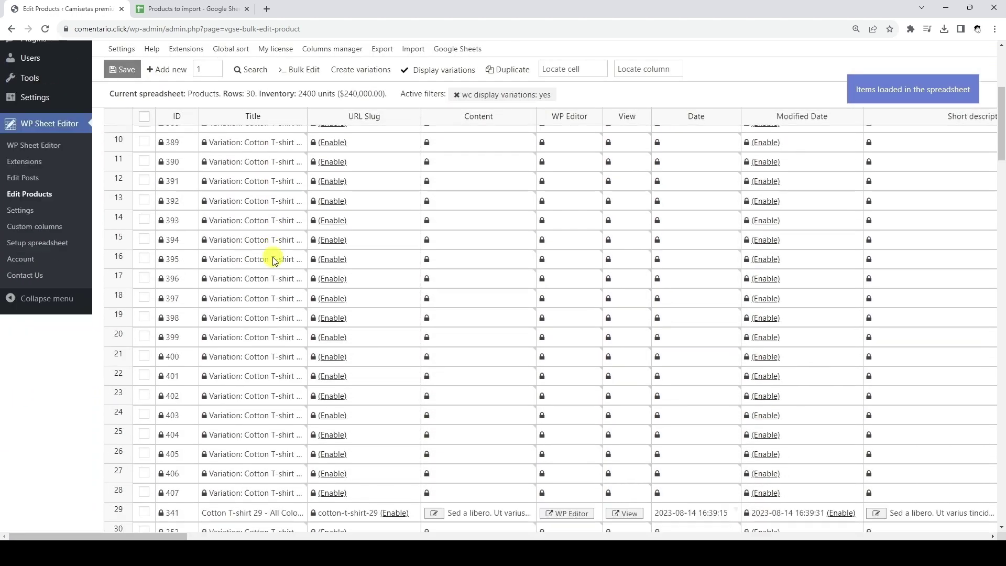
pyautogui.scroll(-8, 273, 260)
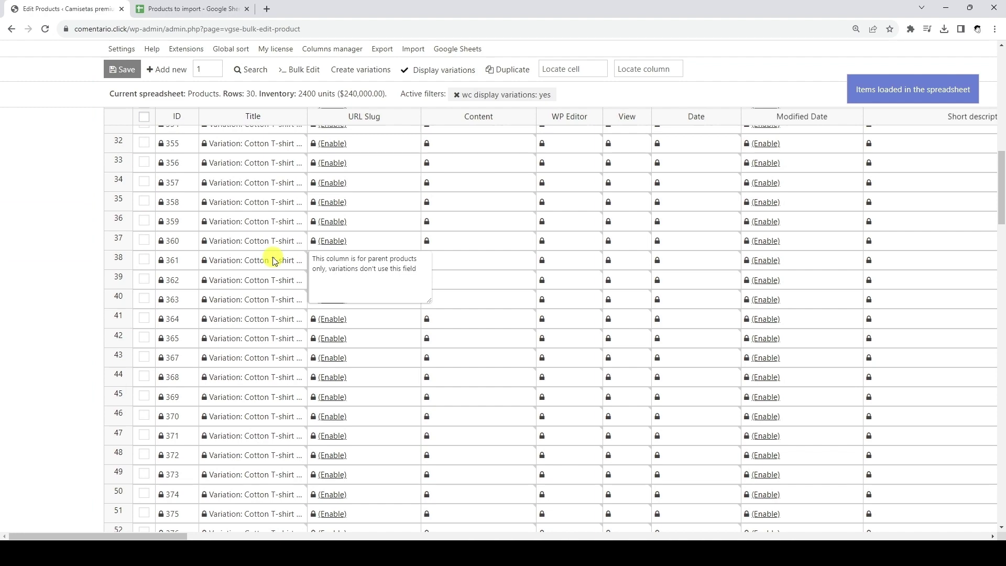
pyautogui.scroll(12, 273, 261)
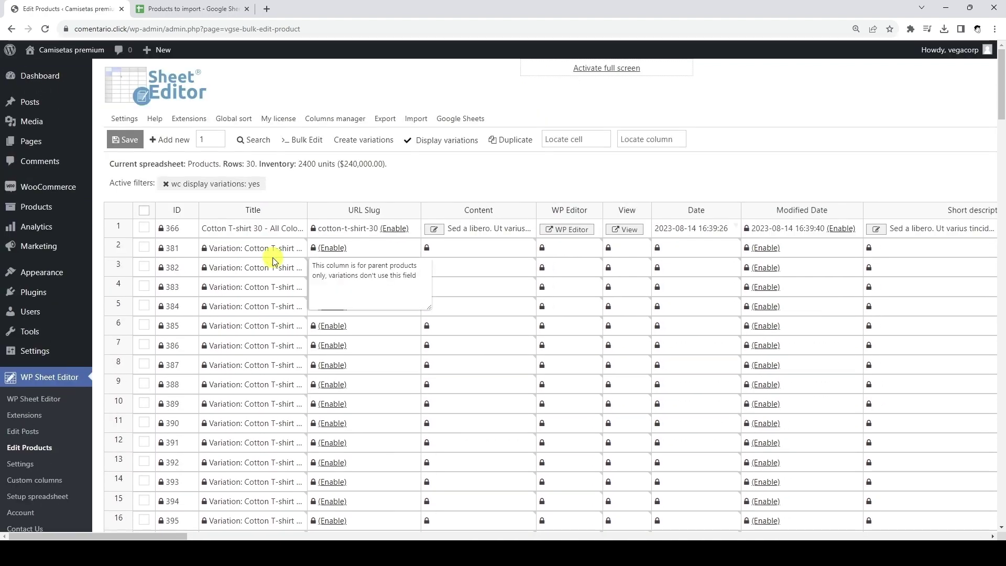
pyautogui.click(57, 210)
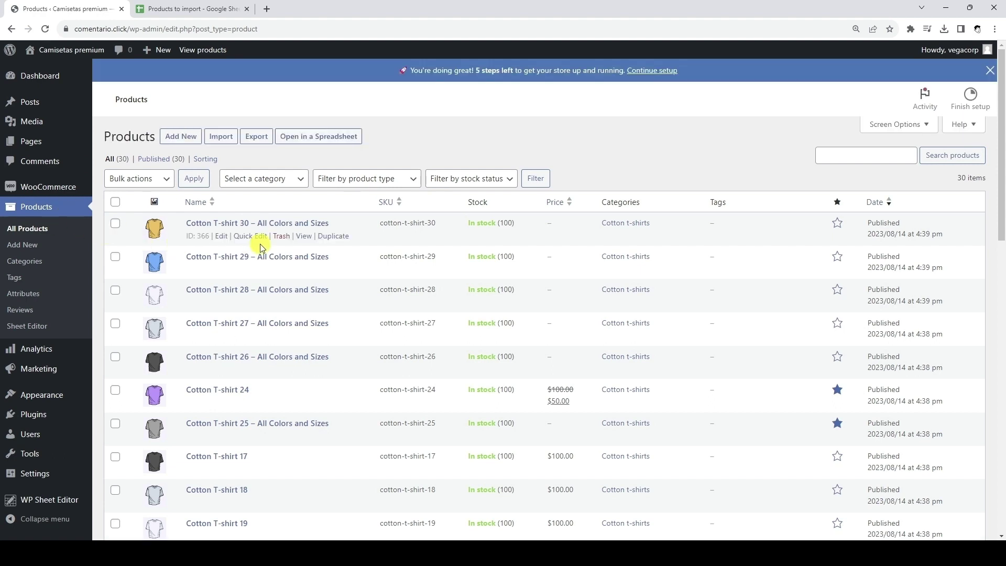
# Open Cotton T-shirt 30 – All Colors and Sizes and browse its 27 variations
pyautogui.click(294, 223)
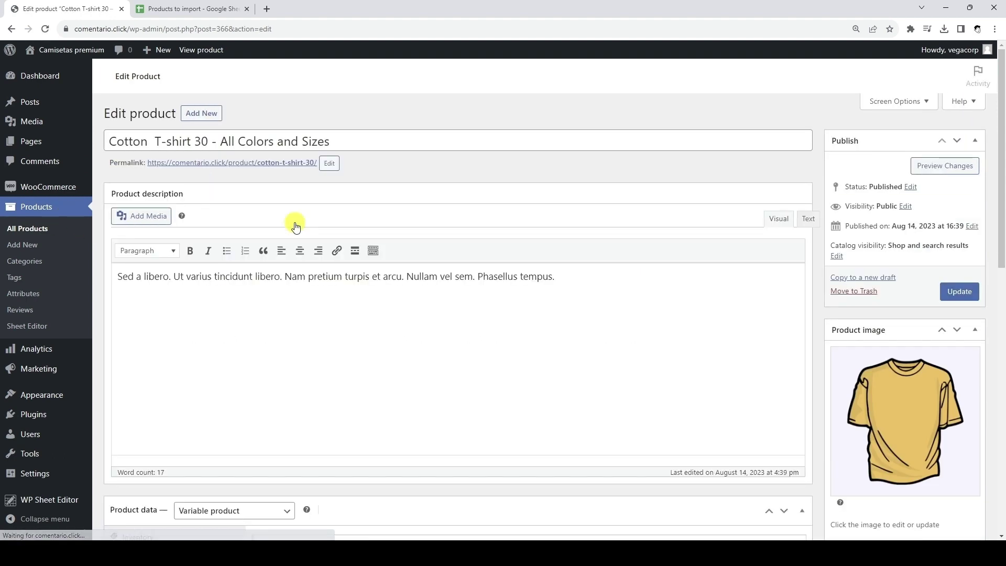
pyautogui.scroll(-7, 295, 225)
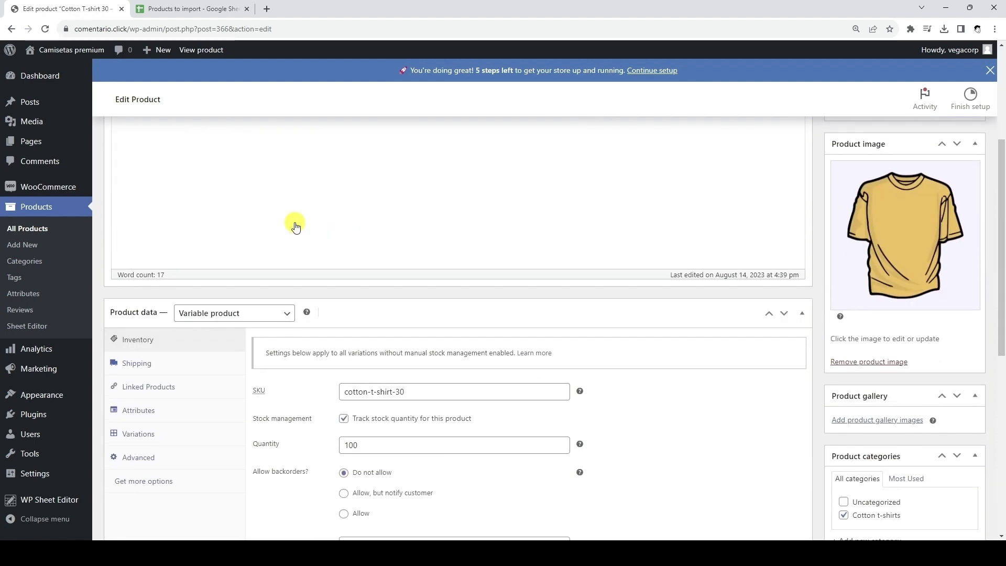
pyautogui.click(157, 273)
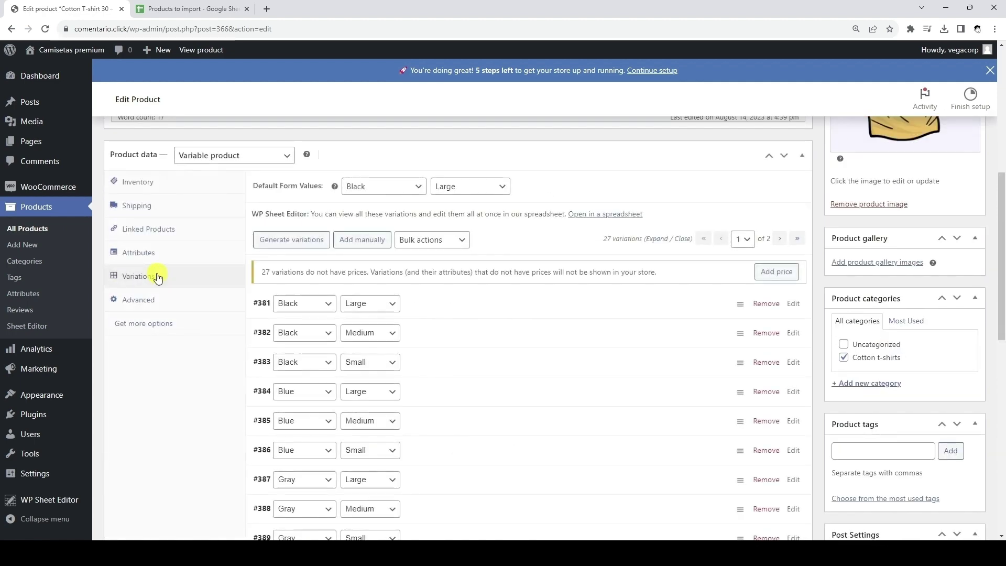
pyautogui.scroll(-10, 498, 348)
pyautogui.scroll(3, 498, 352)
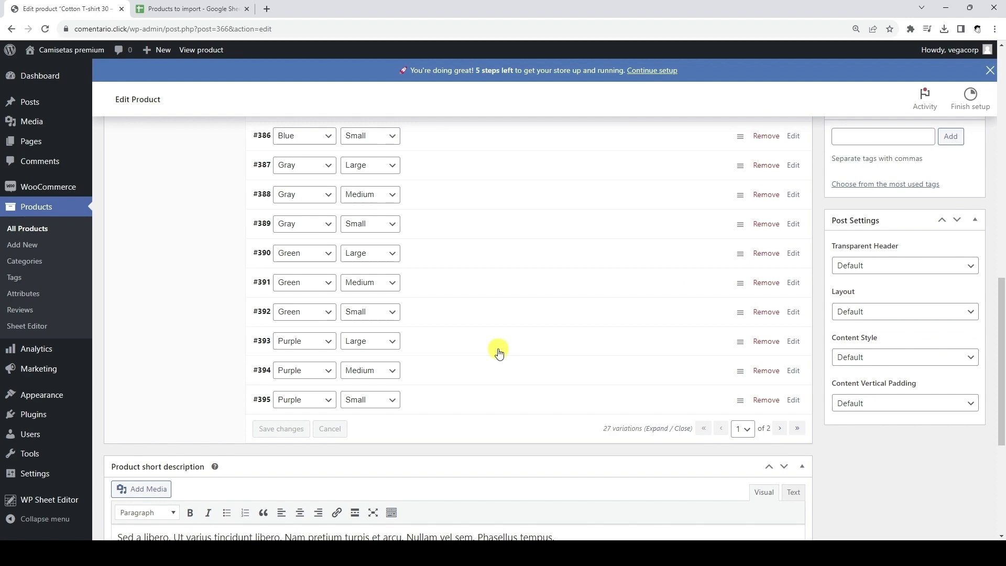
pyautogui.scroll(15, 498, 350)
# Go to WP Sheet Editor > Edit Products and remove the 'wc display variations: yes' filter
pyautogui.moveTo(79, 499)
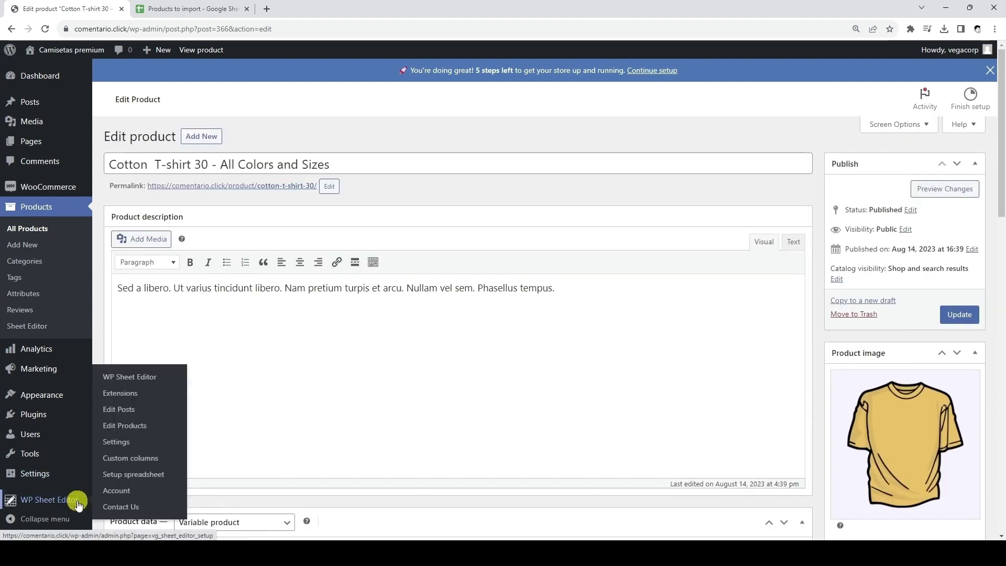
pyautogui.click(145, 428)
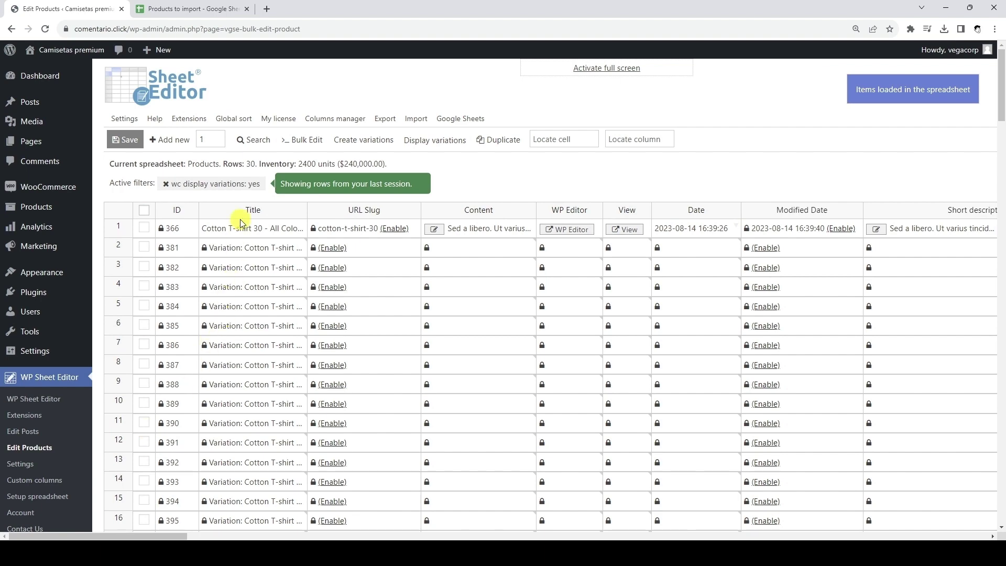
pyautogui.click(253, 184)
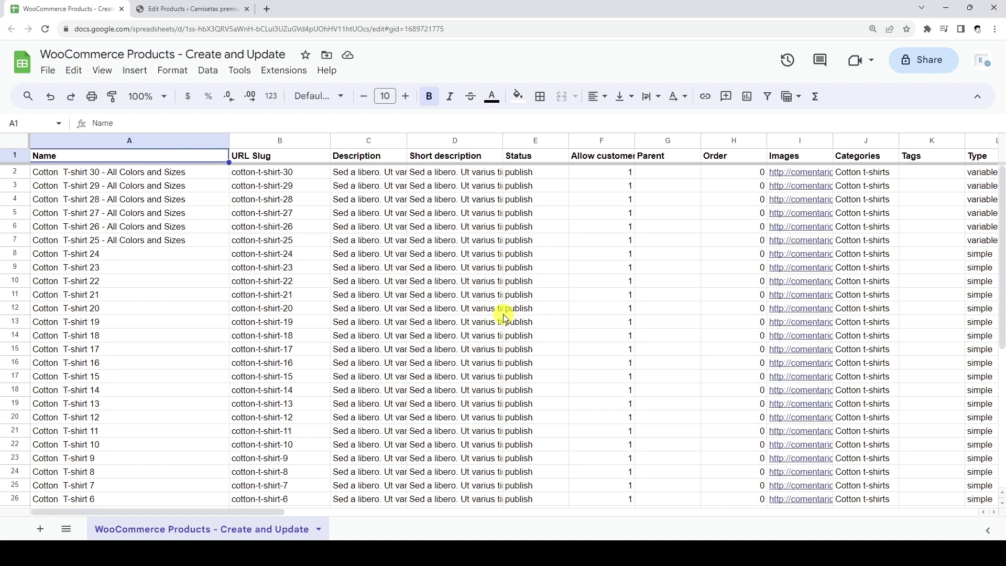
# Select the ABC-renamed names A27:A31 and new products A32:A36, checking their empty record_id column
pyautogui.scroll(-5, 503, 317)
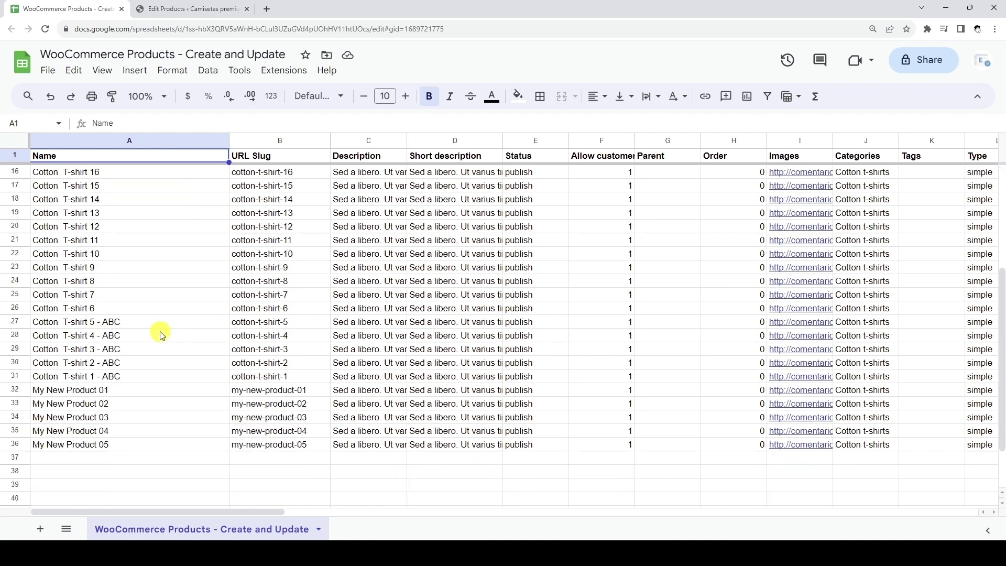
pyautogui.moveTo(146, 325); pyautogui.dragTo(144, 377)
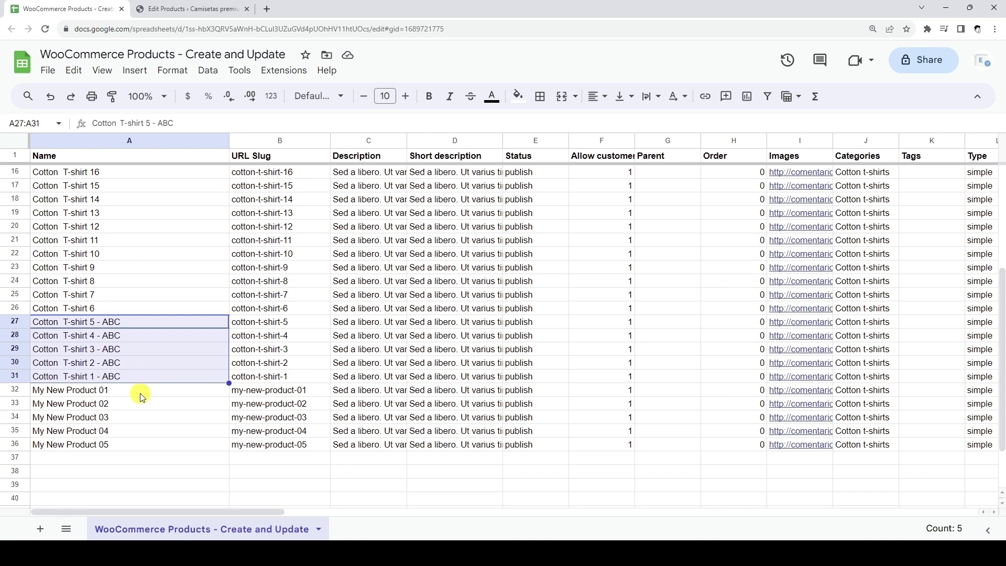
pyautogui.moveTo(140, 393); pyautogui.dragTo(134, 447)
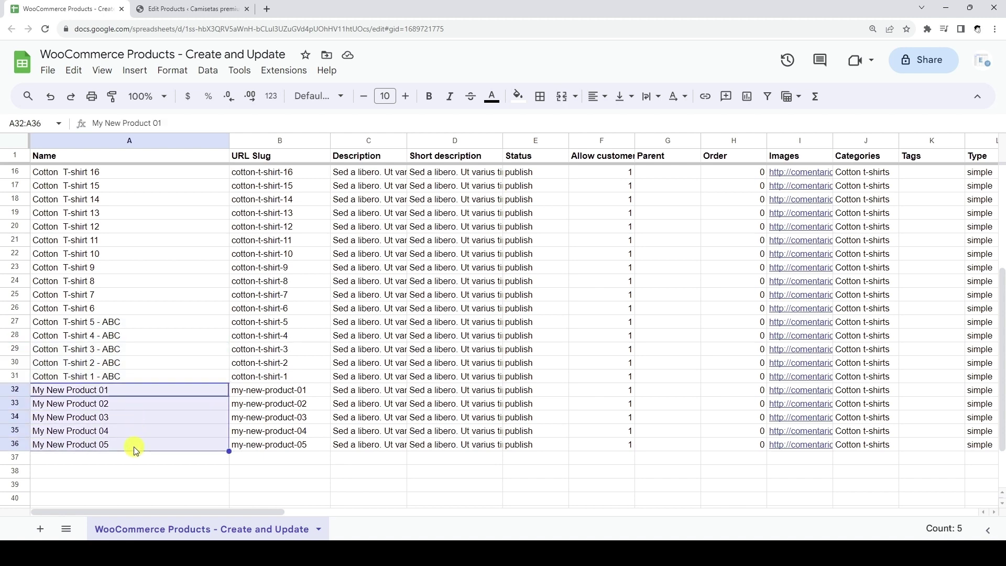
pyautogui.click(15, 321)
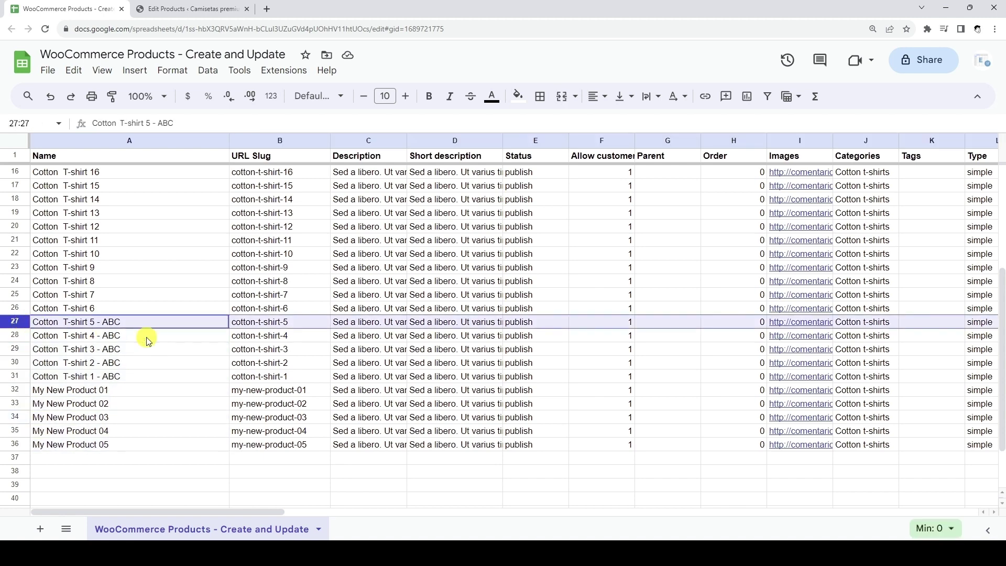
pyautogui.hscroll(20, 195, 334)
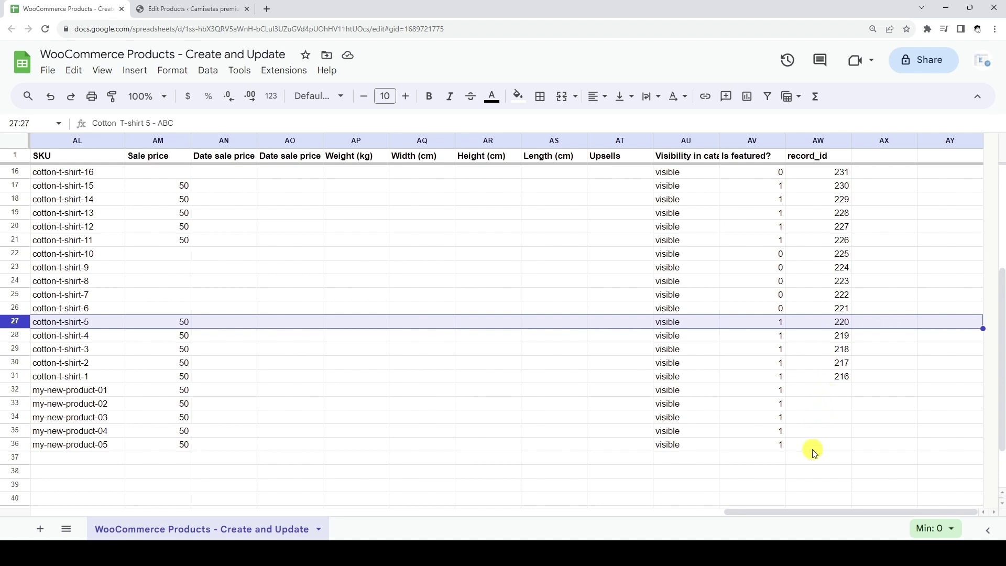
pyautogui.hscroll(-15, 815, 450)
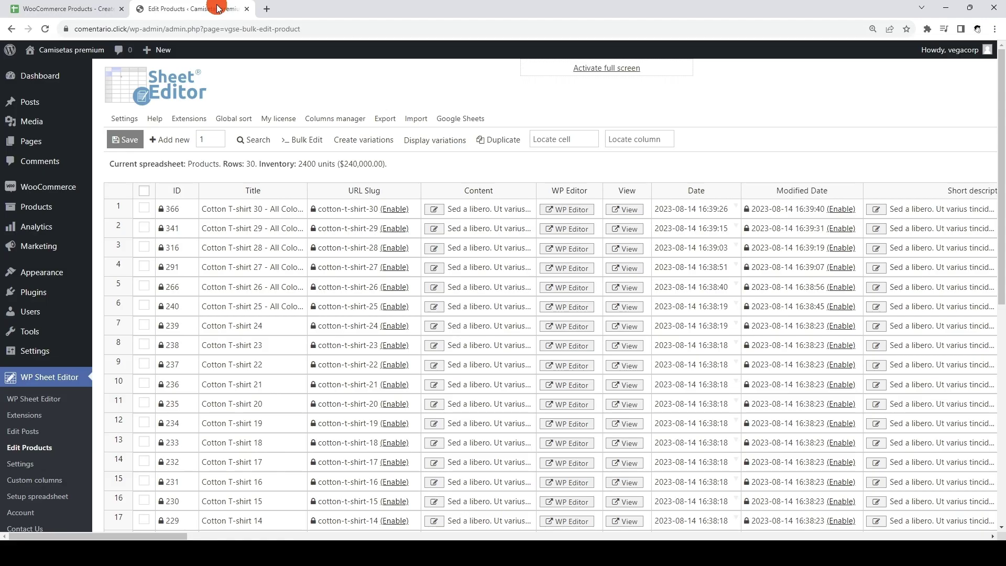
# Start a Google Sheets import from the 'WooCommerce Products - Create and Update' file
pyautogui.click(230, 10)
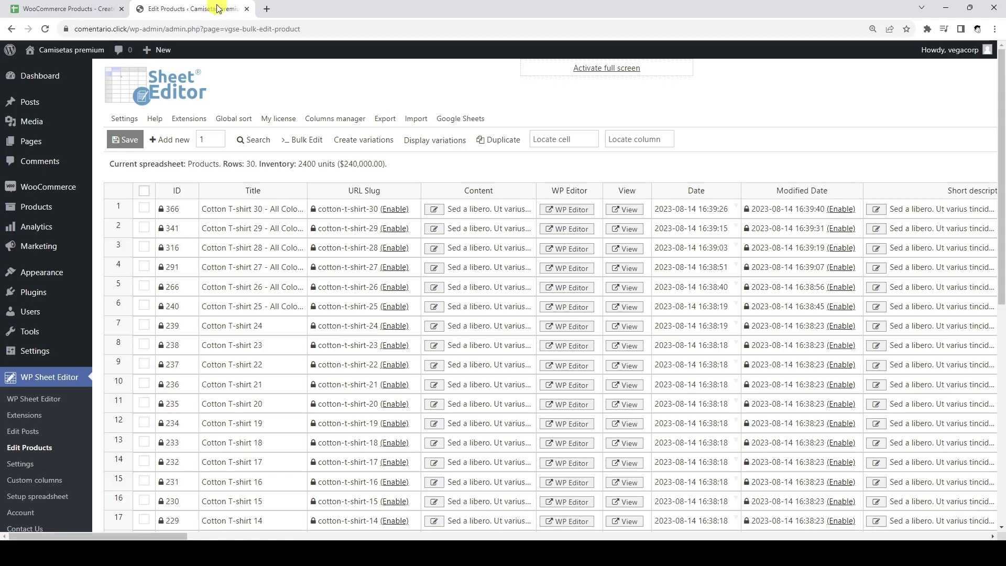
pyautogui.click(416, 119)
pyautogui.click(472, 273)
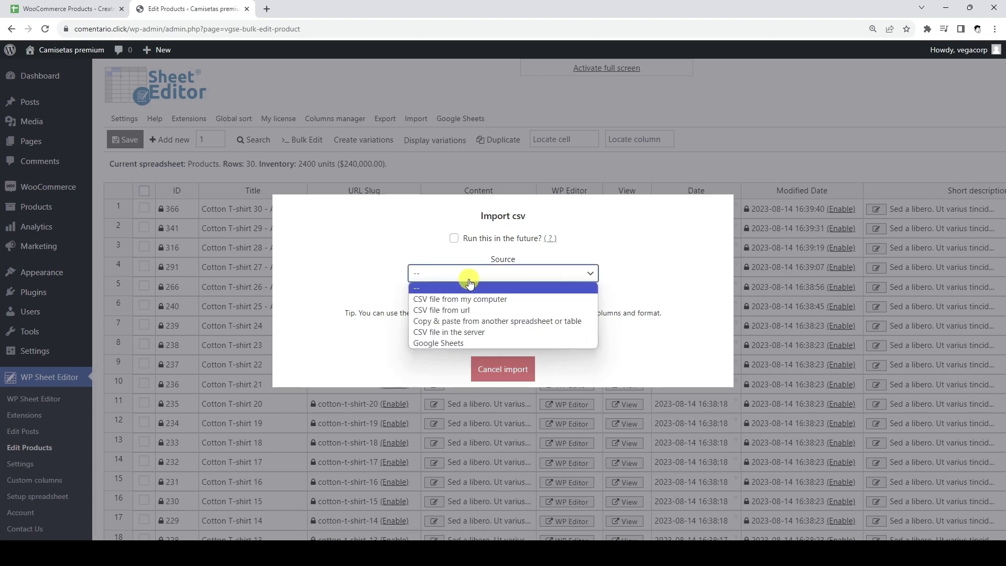
pyautogui.click(473, 341)
pyautogui.click(518, 277)
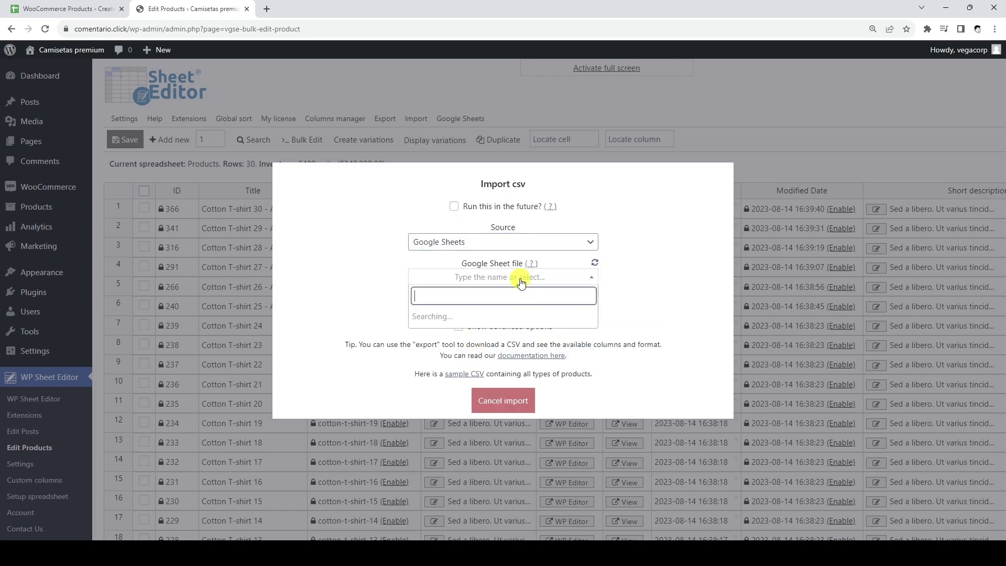
pyautogui.click(509, 316)
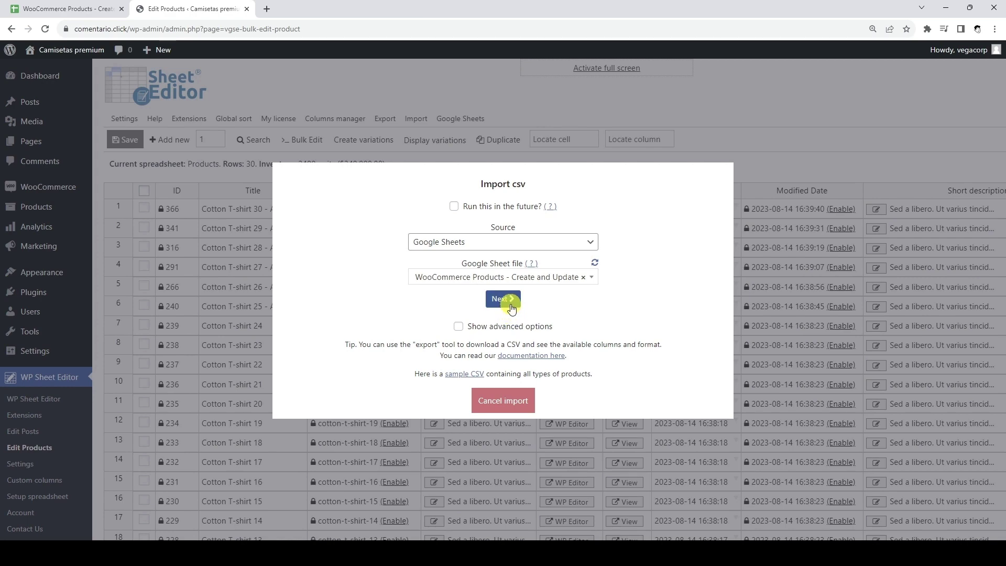
pyautogui.click(504, 299)
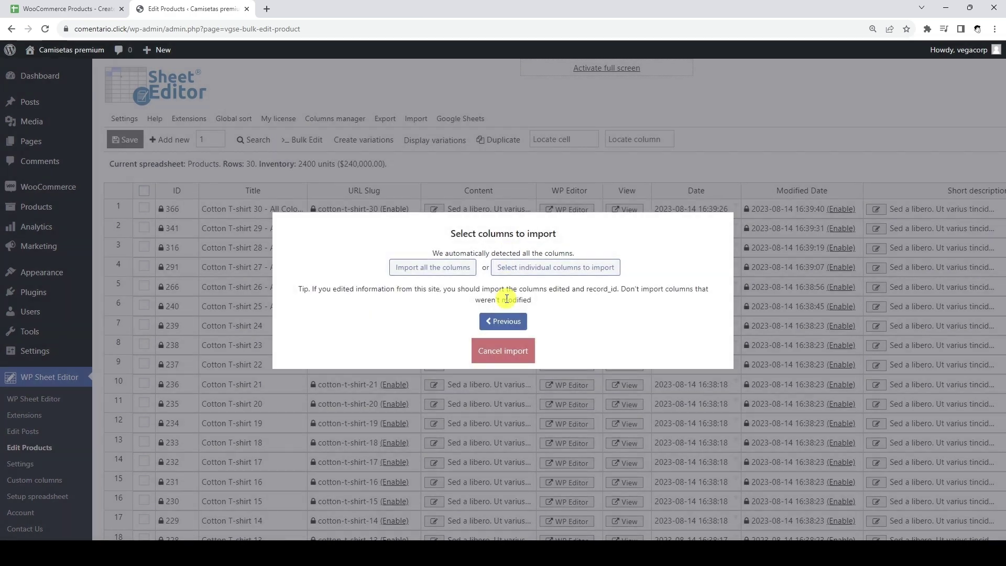
# Import all columns, creating new and updating existing items matched on record_id to ID
pyautogui.click(444, 267)
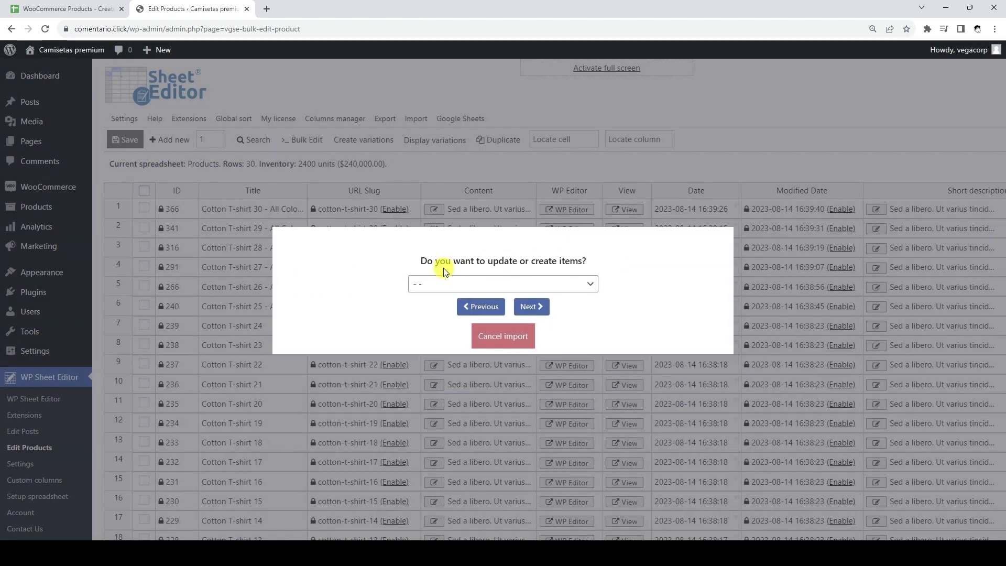
pyautogui.click(446, 271)
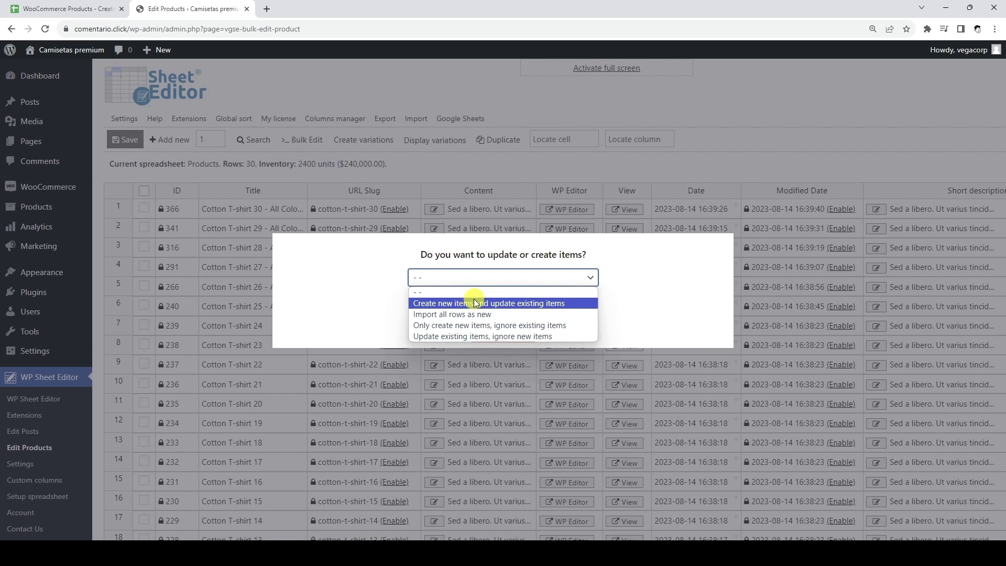
pyautogui.click(474, 299)
pyautogui.click(399, 323)
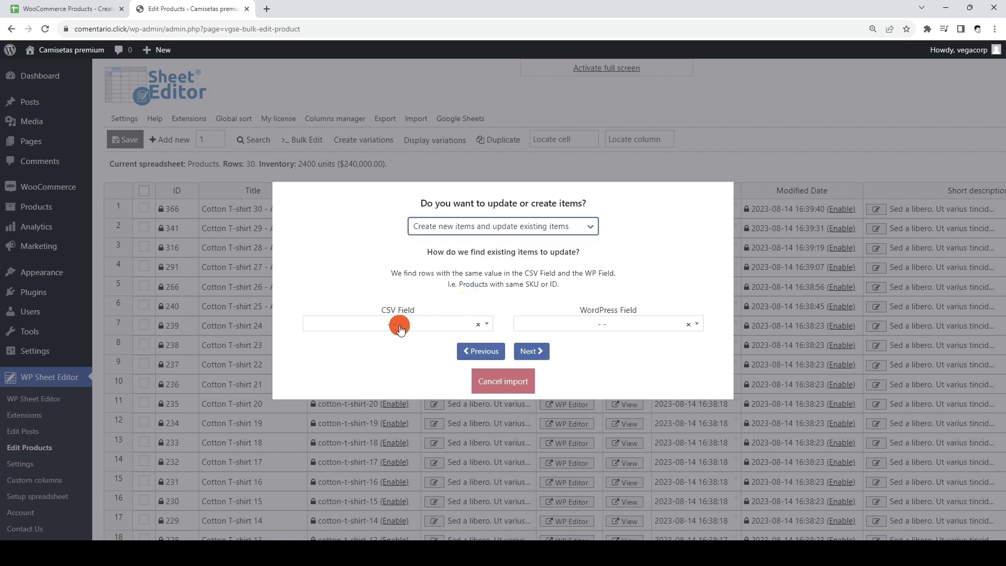
pyautogui.write('id')
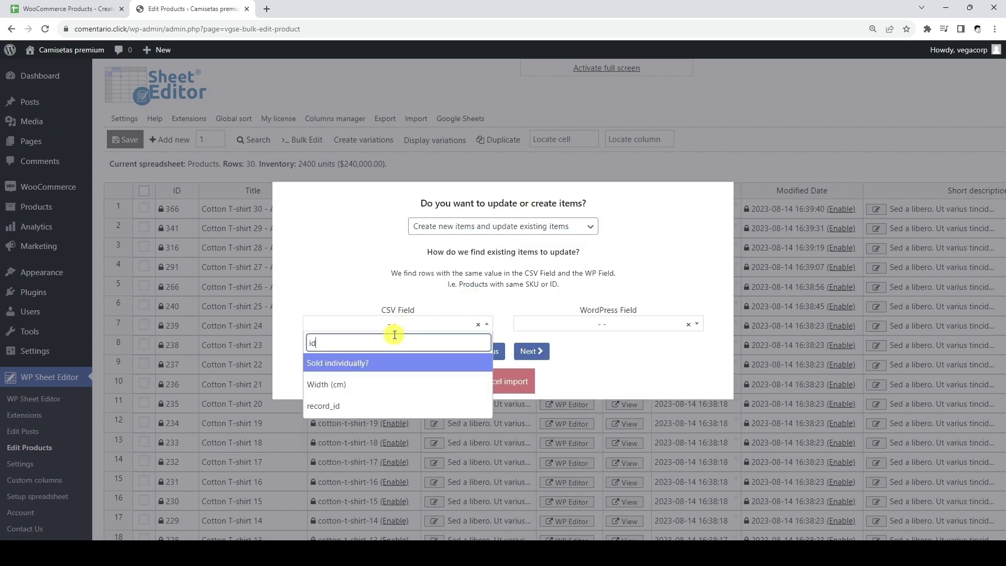
pyautogui.click(386, 406)
pyautogui.click(543, 352)
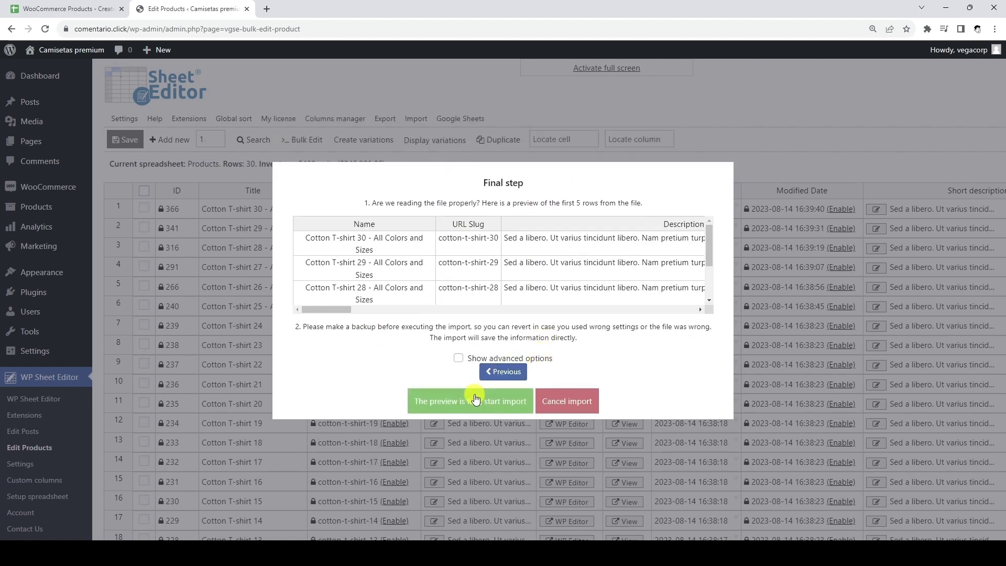
pyautogui.click(476, 399)
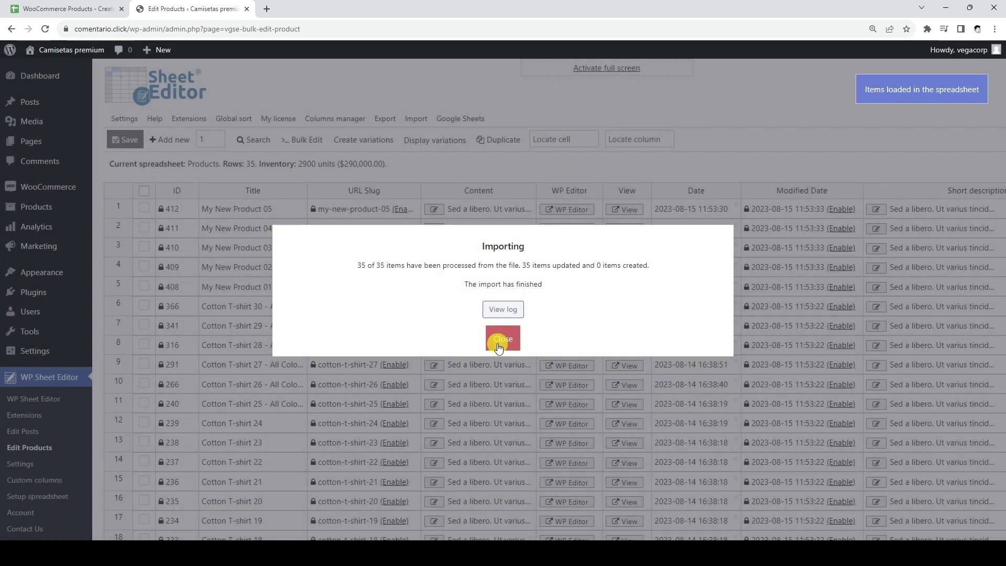
# Close the import summary and review the five new My New Product 01–05 titles
pyautogui.click(498, 345)
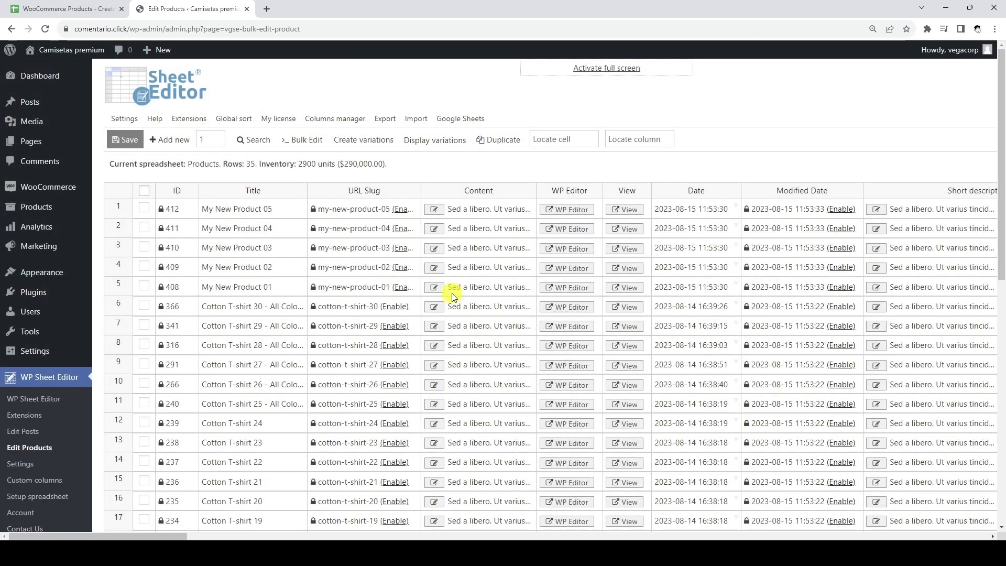
pyautogui.click(283, 209)
pyautogui.moveTo(283, 229); pyautogui.dragTo(267, 286)
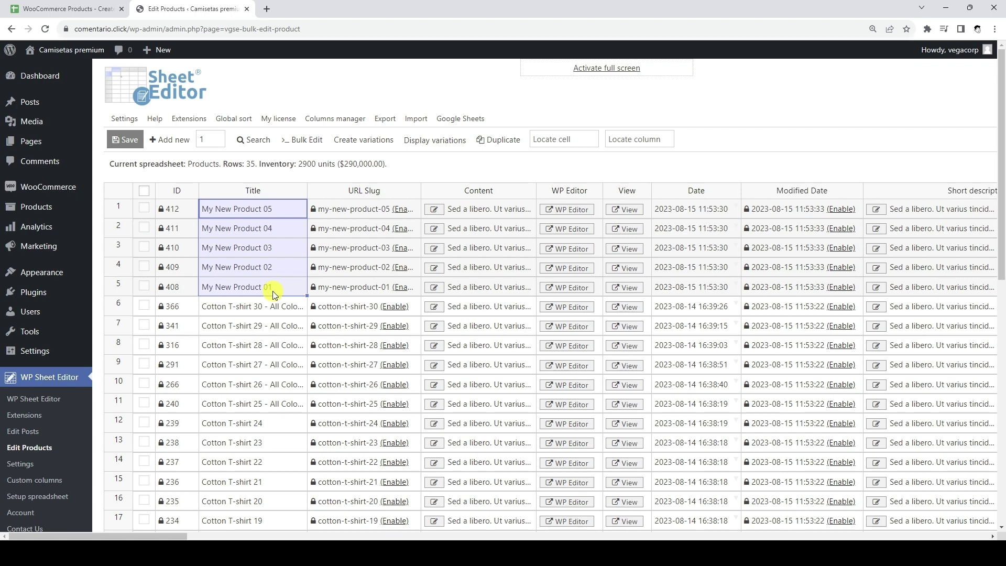
pyautogui.scroll(-10, 272, 292)
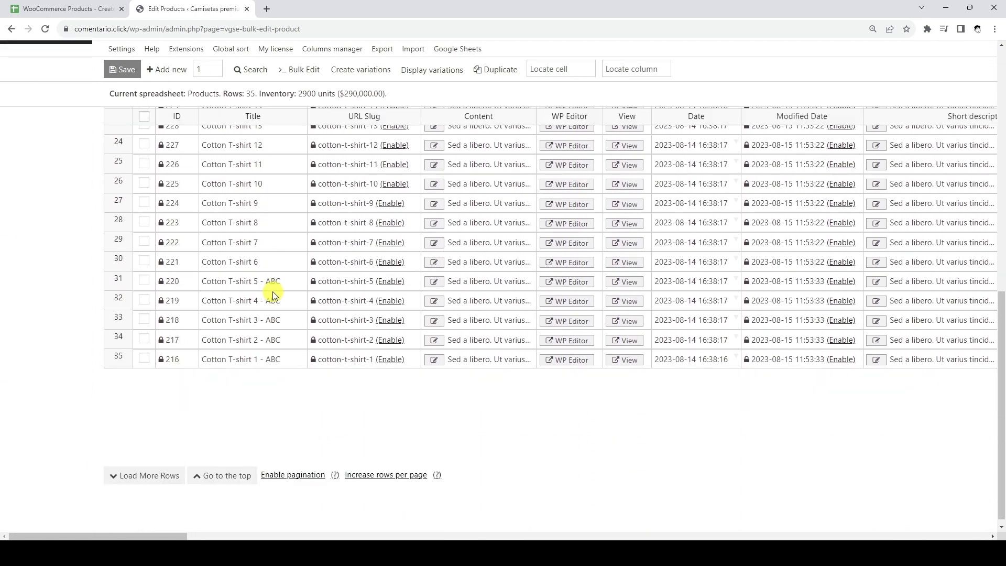
# Check the renamed ABC T-shirt titles, then go to WooCommerce's All Products list
pyautogui.moveTo(273, 289); pyautogui.dragTo(292, 363)
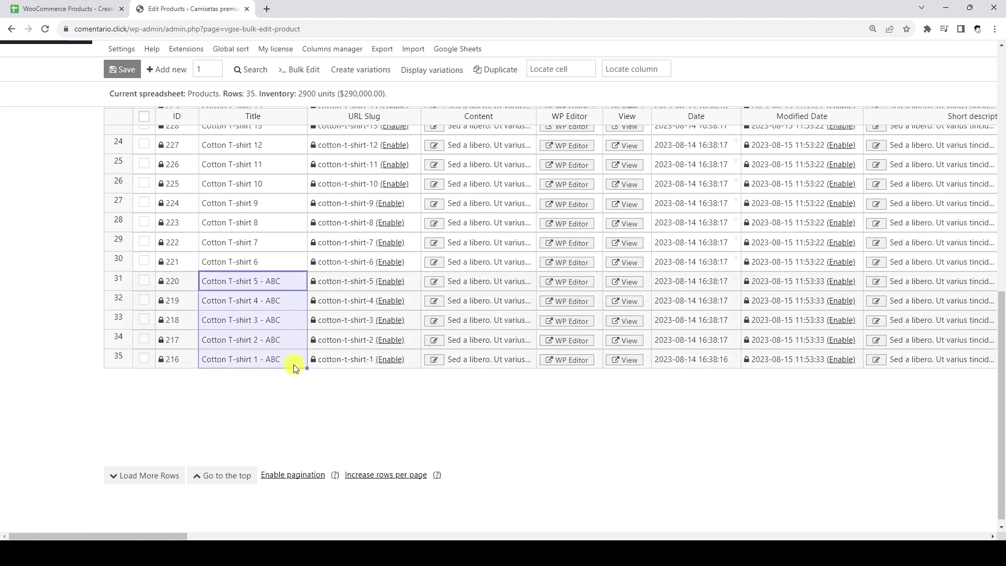
pyautogui.scroll(5, 295, 365)
pyautogui.scroll(5, 295, 365)
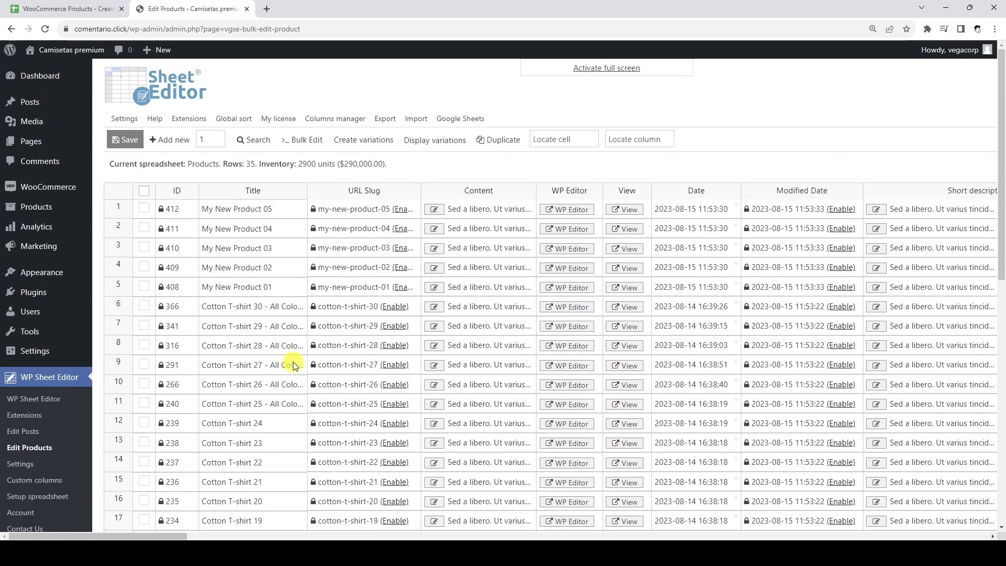
pyautogui.click(46, 210)
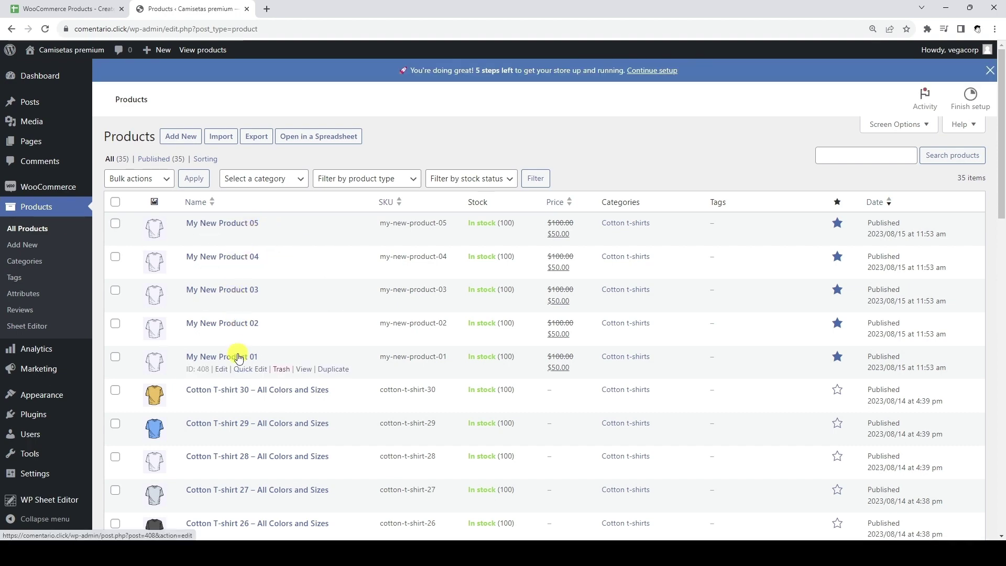
# Scroll the WooCommerce product list to confirm the 35 items with new and renamed T-shirts
pyautogui.scroll(-12, 337, 332)
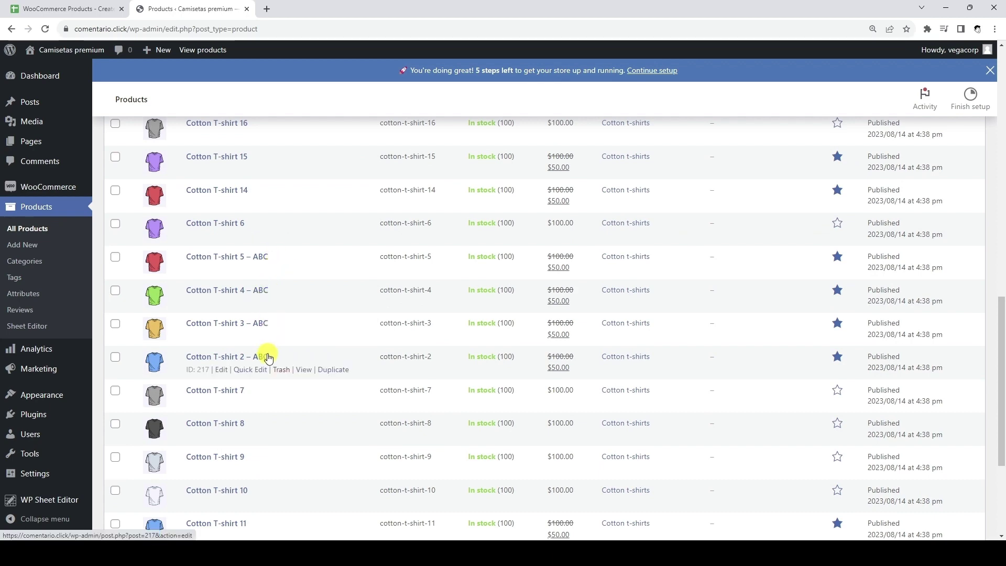
pyautogui.scroll(-4, 269, 358)
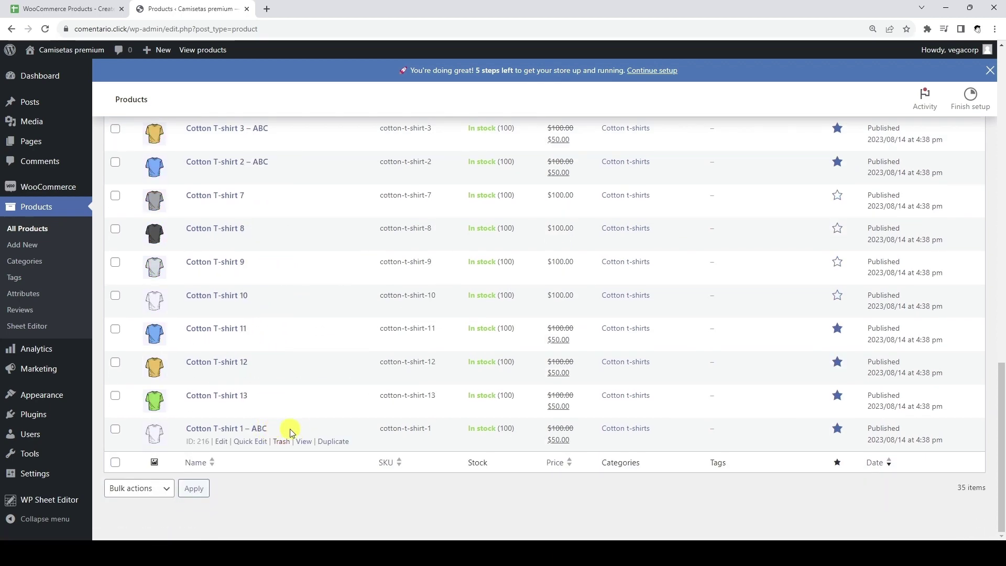
pyautogui.scroll(15, 292, 424)
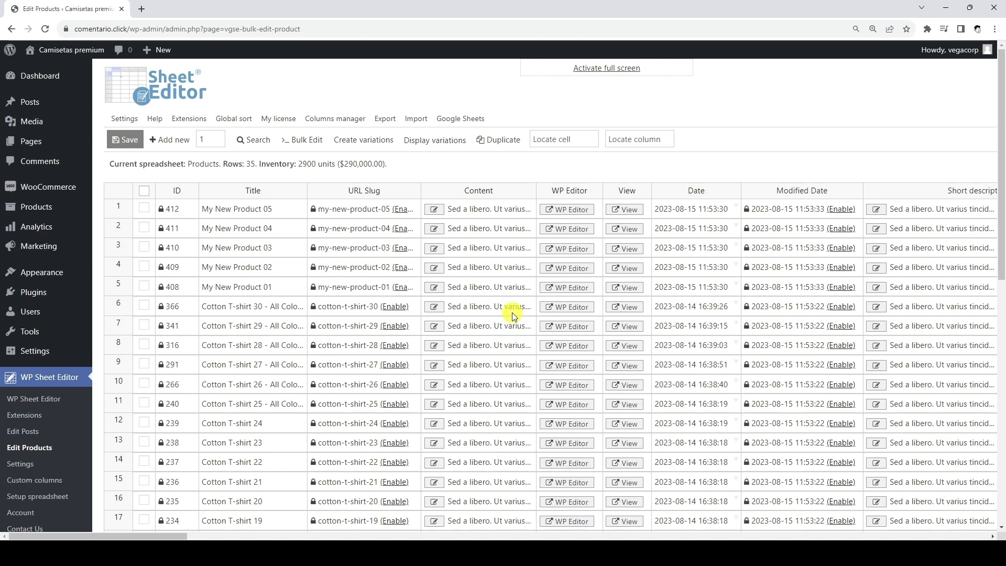
# Start a new import scheduled for 08/15/2023 at 02:55:00 PM
pyautogui.click(421, 121)
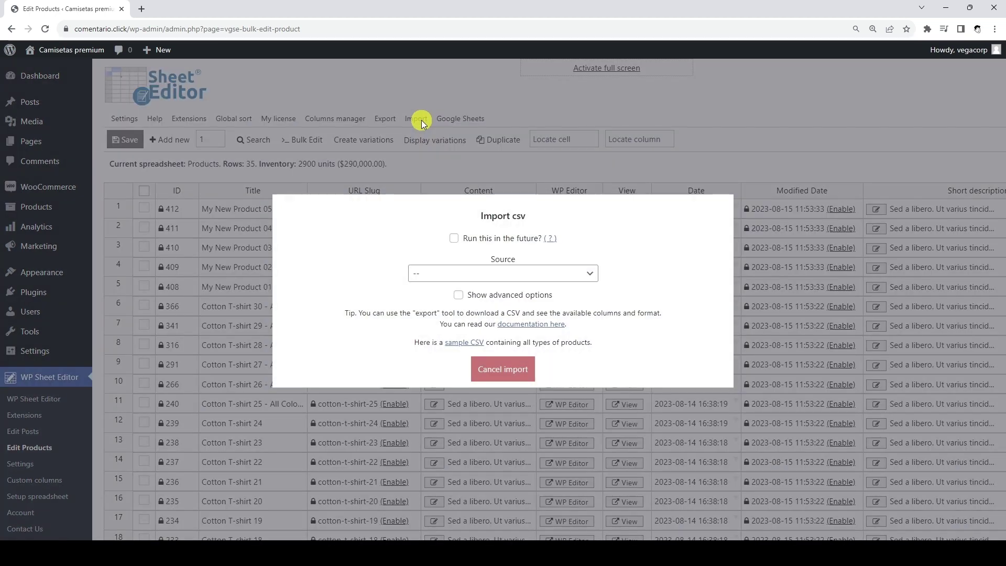
pyautogui.click(453, 238)
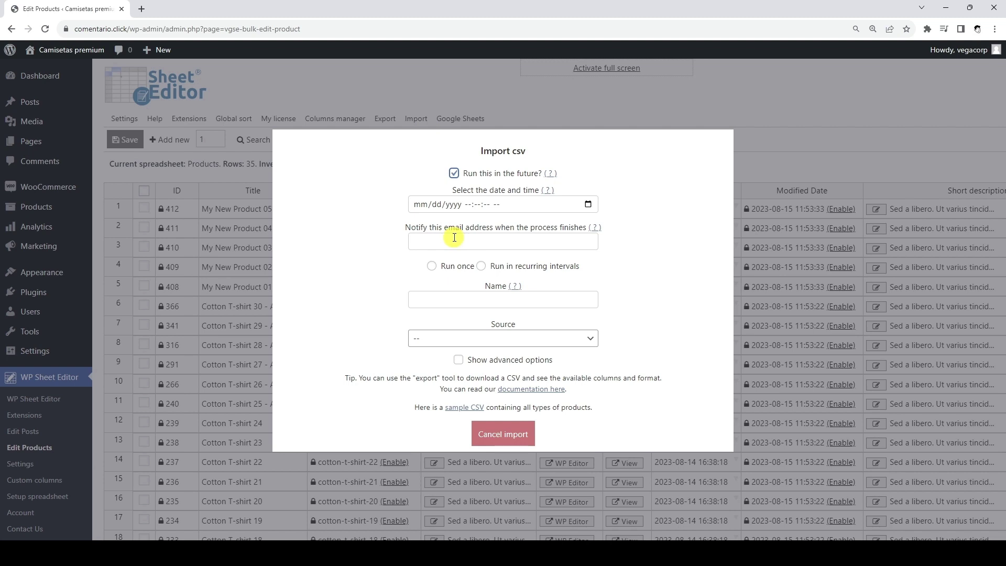
pyautogui.click(584, 203)
pyautogui.click(583, 272)
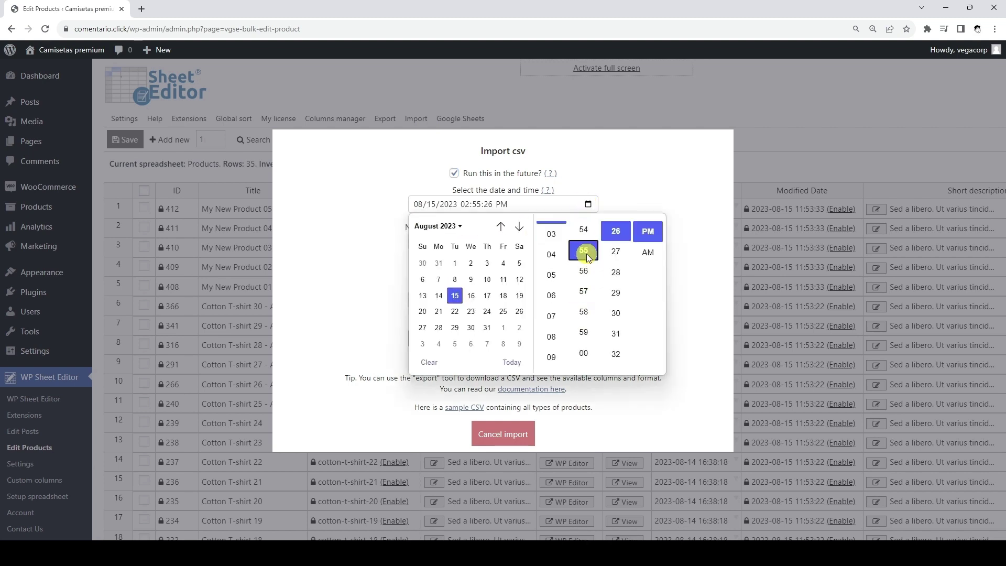
pyautogui.scroll(3, 617, 250)
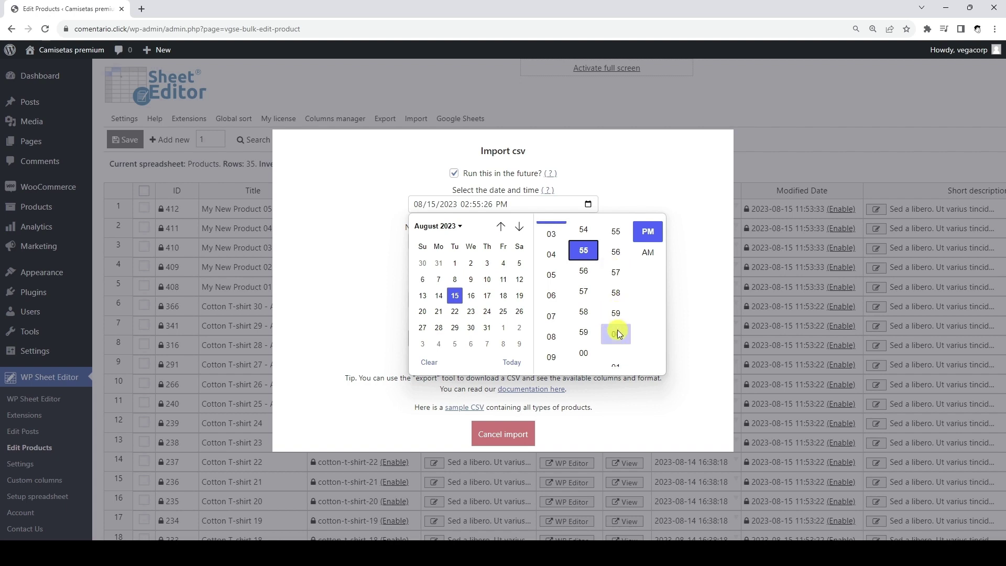
pyautogui.click(616, 332)
pyautogui.click(700, 241)
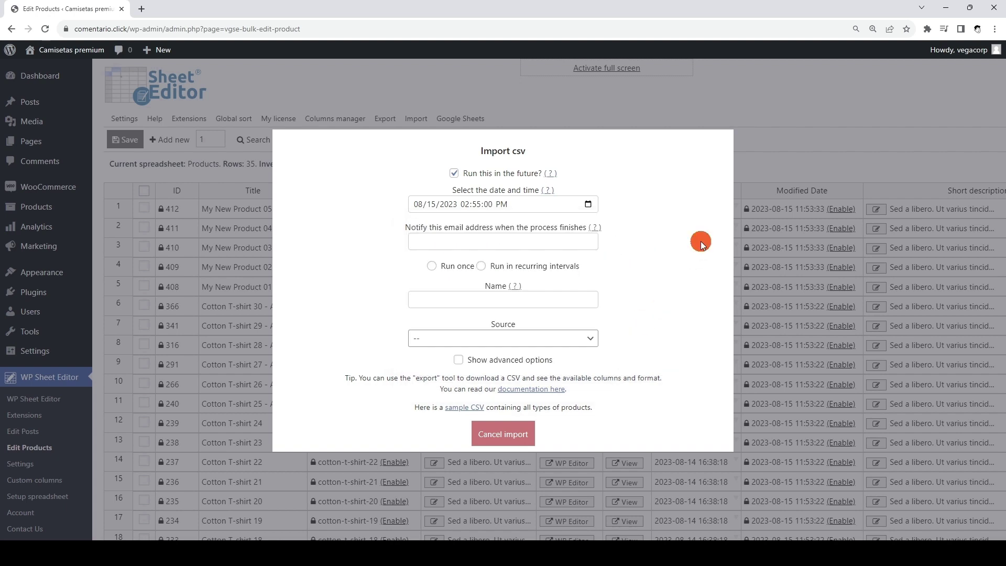
# Add the notification e-mail, set Run once, name it 'Update WooCommerce prices', source Google Sheets
pyautogui.click(526, 242)
pyautogui.hotkey('ctrl', 'v')
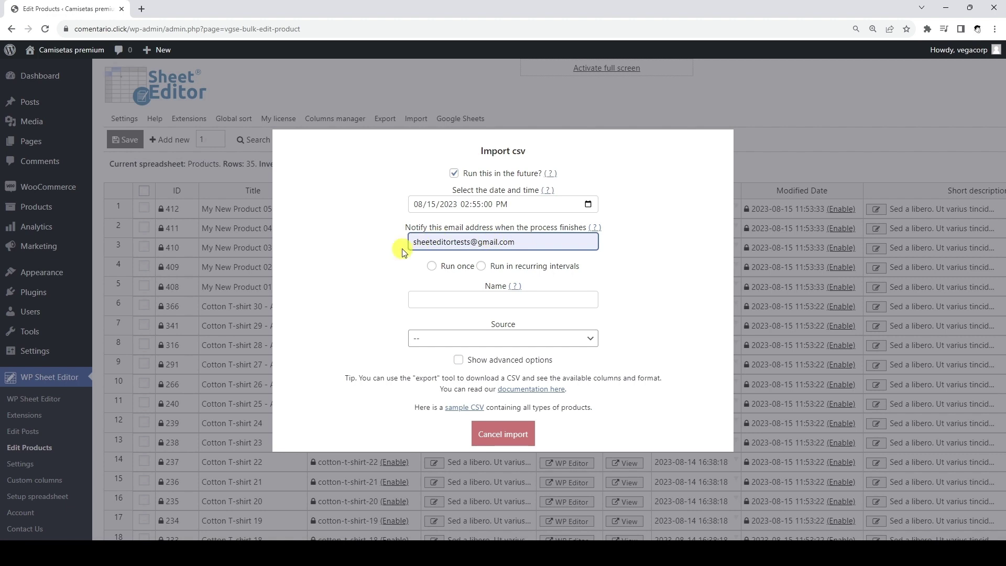
pyautogui.click(431, 266)
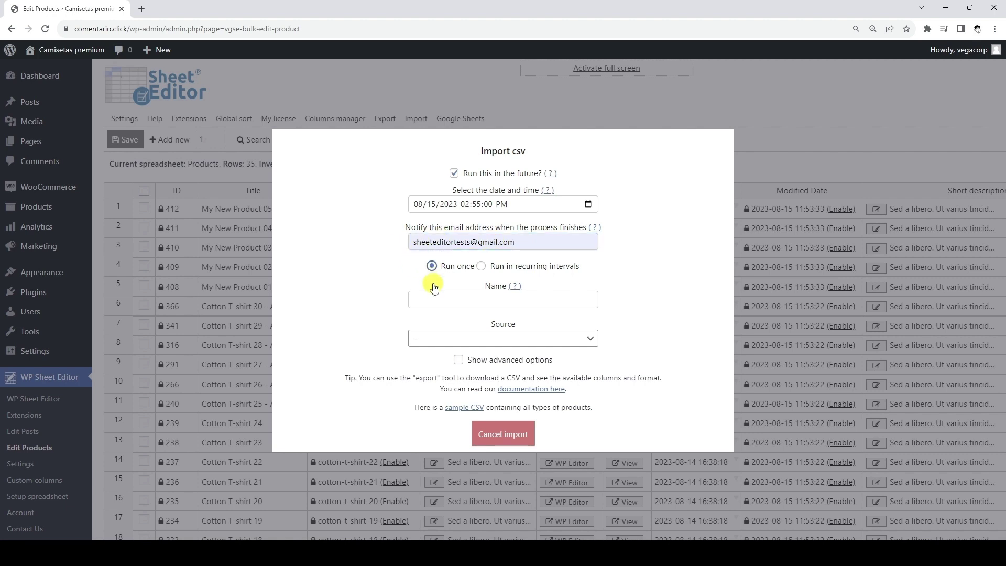
pyautogui.click(442, 299)
pyautogui.write('Update WooCommerce prices')
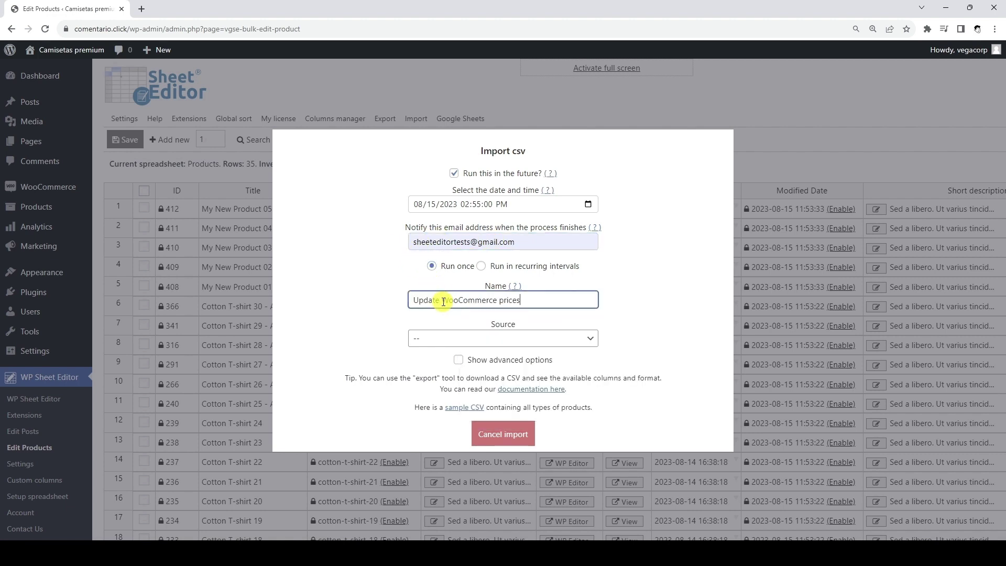
pyautogui.click(481, 338)
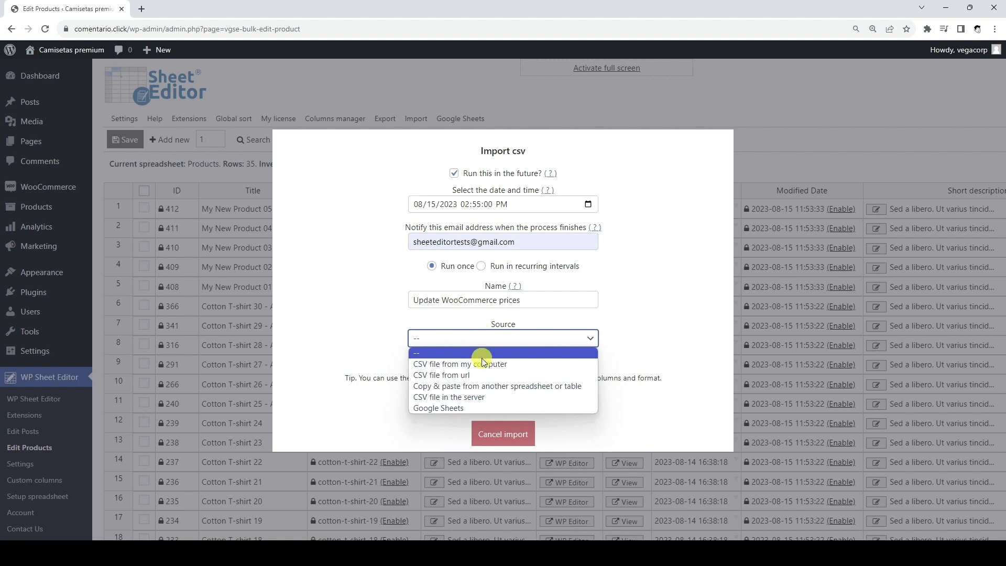
pyautogui.click(480, 407)
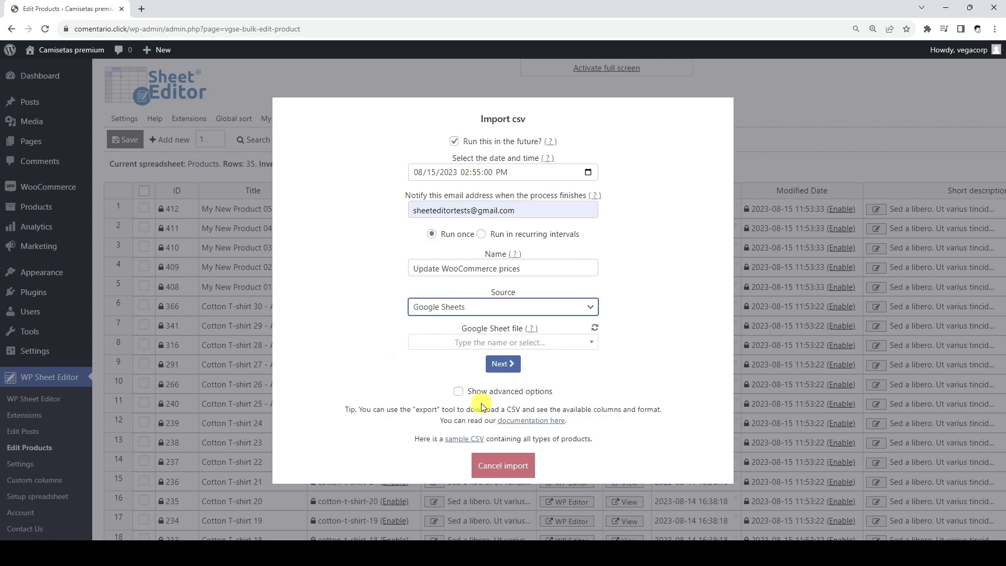
pyautogui.click(504, 343)
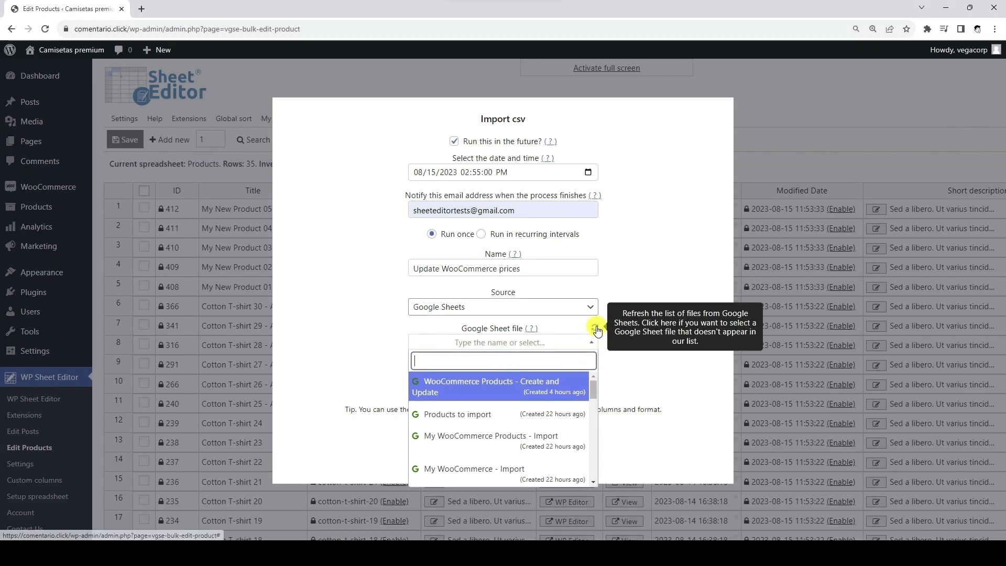
# Pick the Update WooCommerce prices sheet, import all columns, and create and update items
pyautogui.click(596, 328)
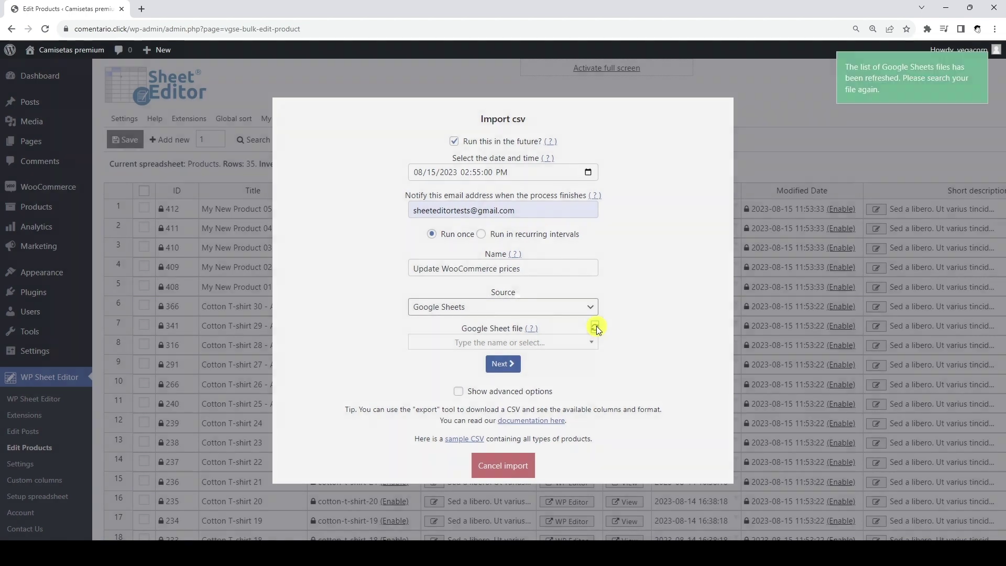
pyautogui.click(558, 342)
pyautogui.click(492, 382)
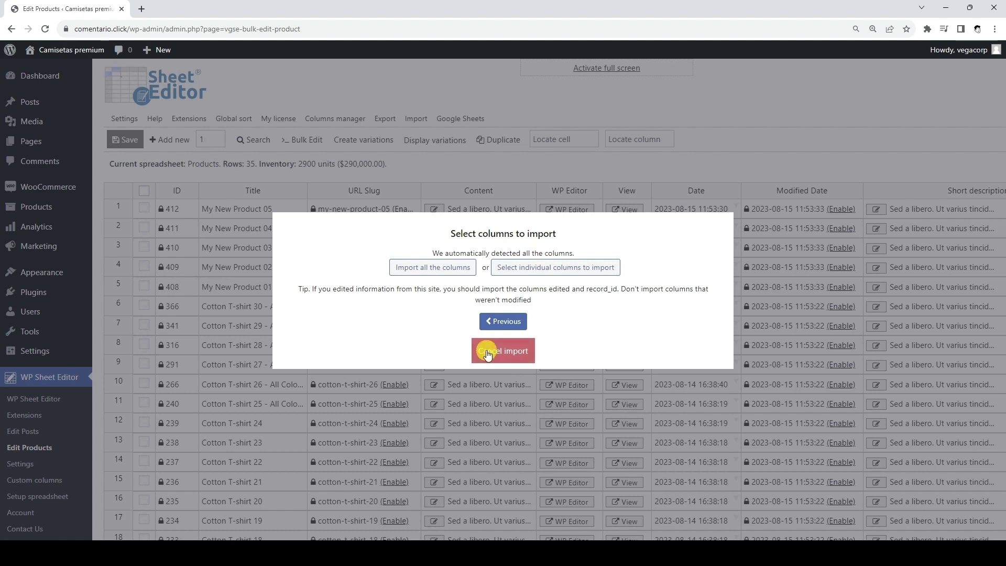
pyautogui.click(446, 268)
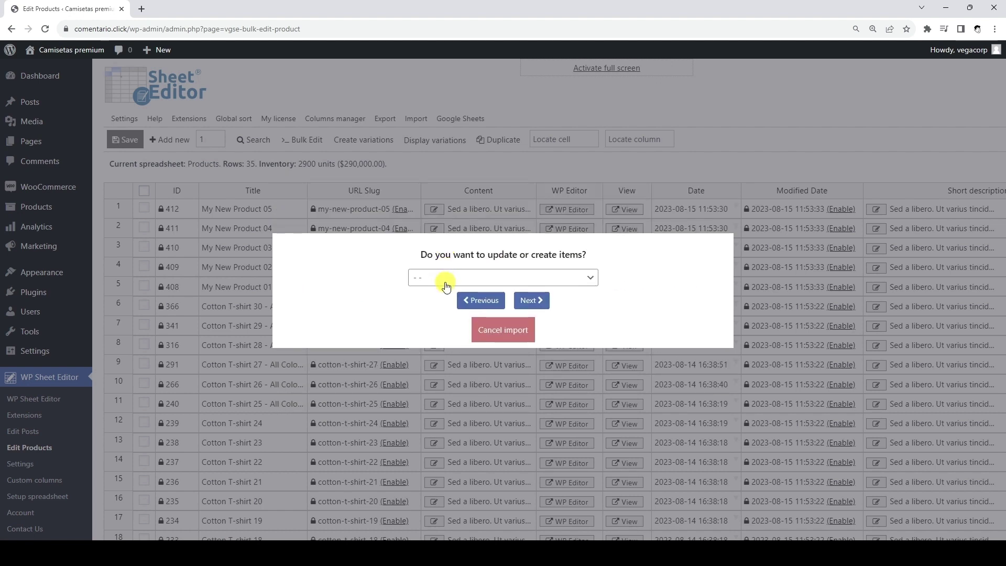
pyautogui.click(448, 279)
pyautogui.click(449, 303)
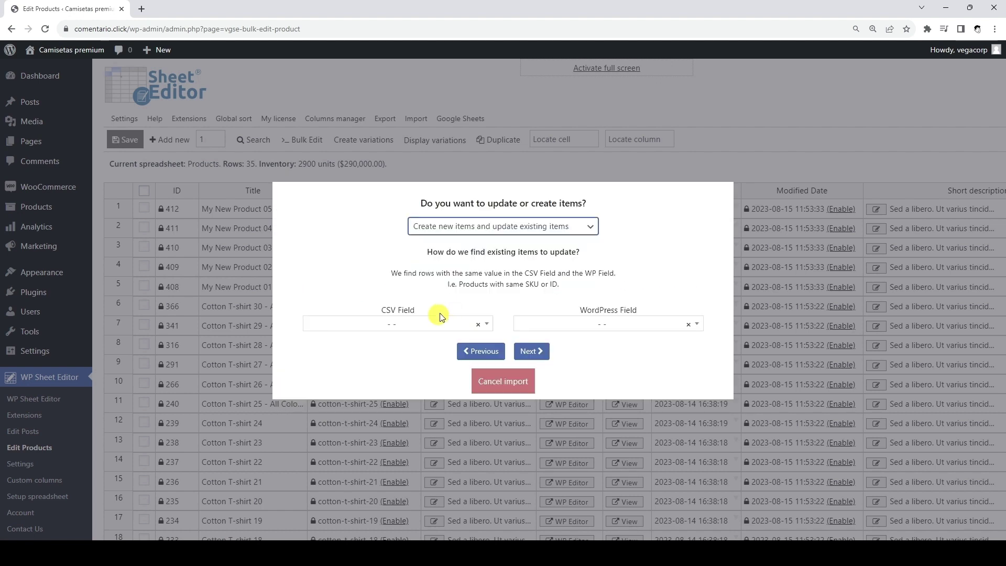
# Match existing products on record_id, start the import, and view scheduled imports
pyautogui.click(438, 323)
pyautogui.write('id')
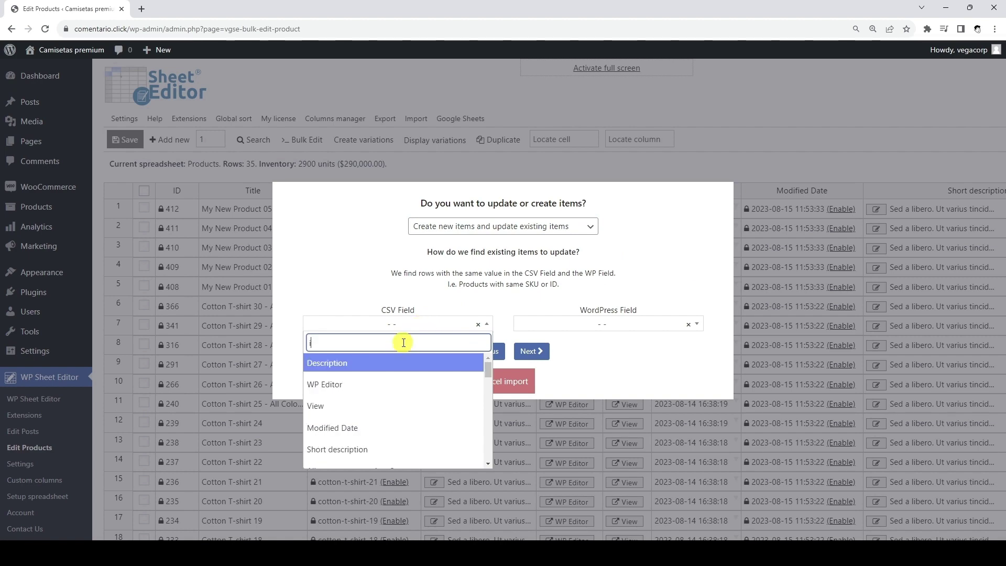
pyautogui.click(370, 404)
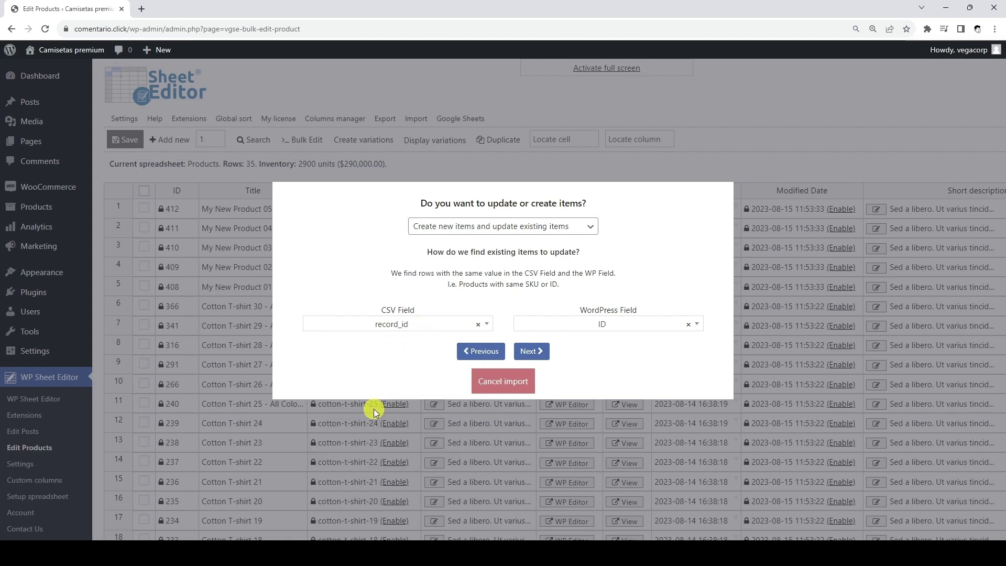
pyautogui.click(537, 351)
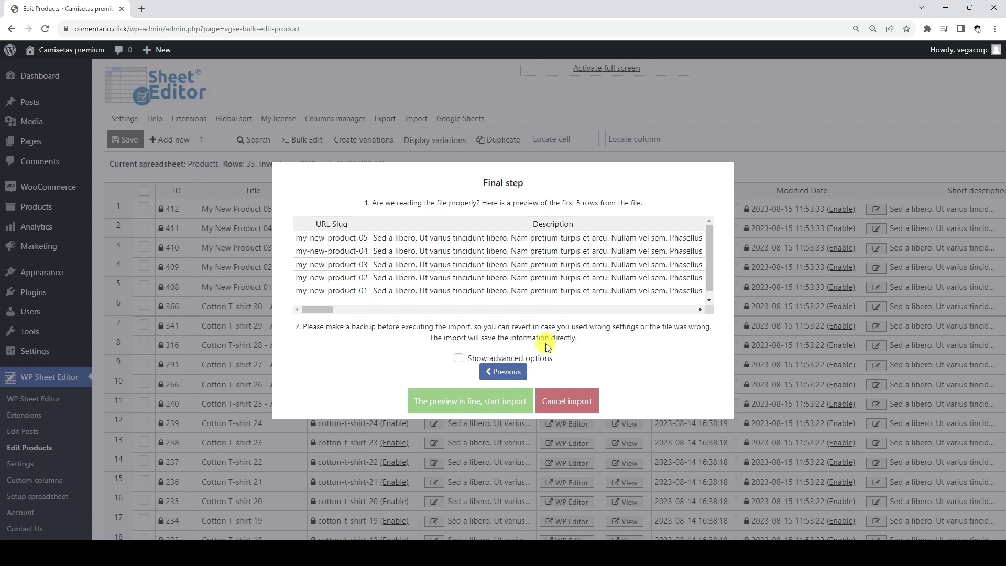
pyautogui.click(468, 407)
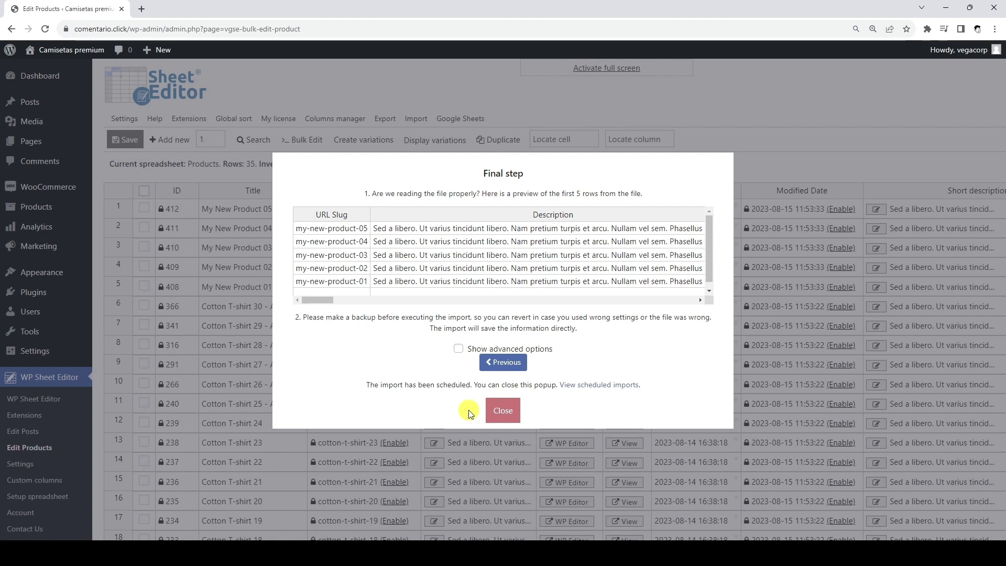
pyautogui.click(615, 385)
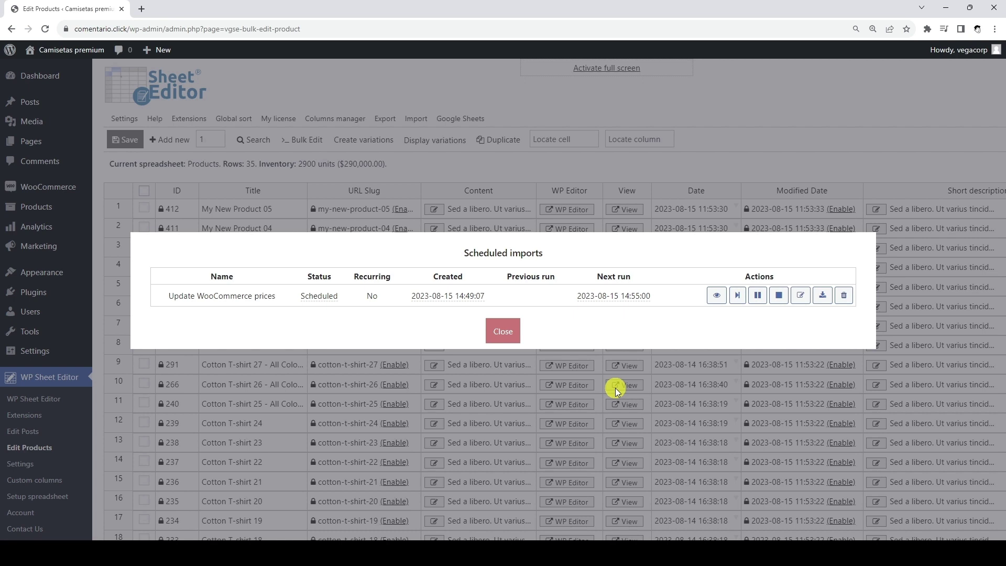
pyautogui.moveTo(646, 291)
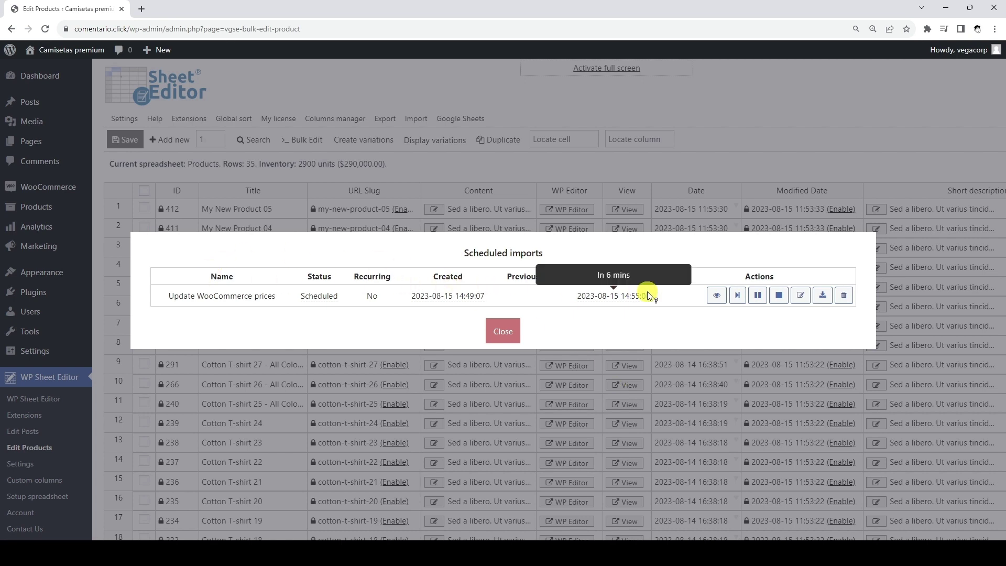
pyautogui.click(716, 295)
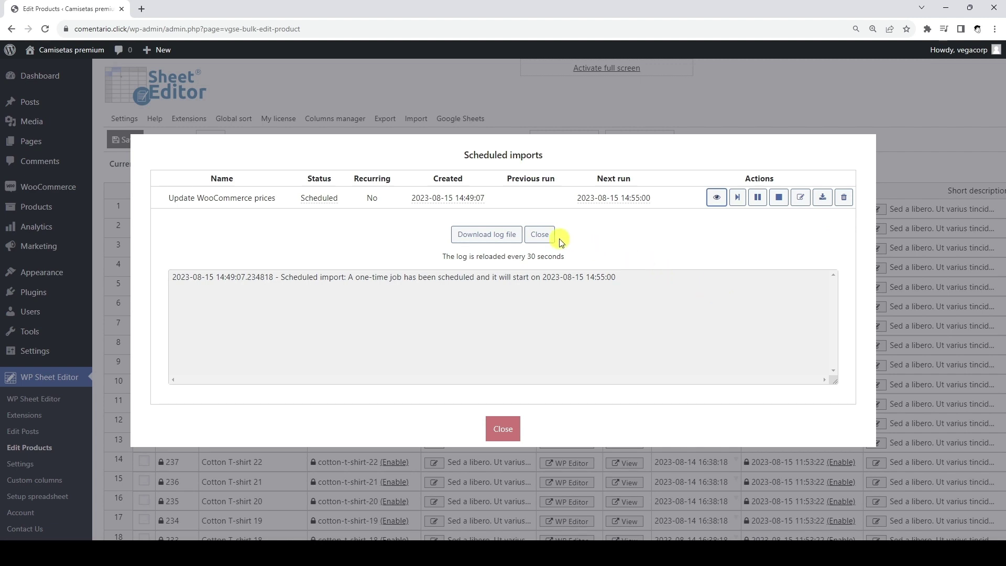
pyautogui.click(540, 234)
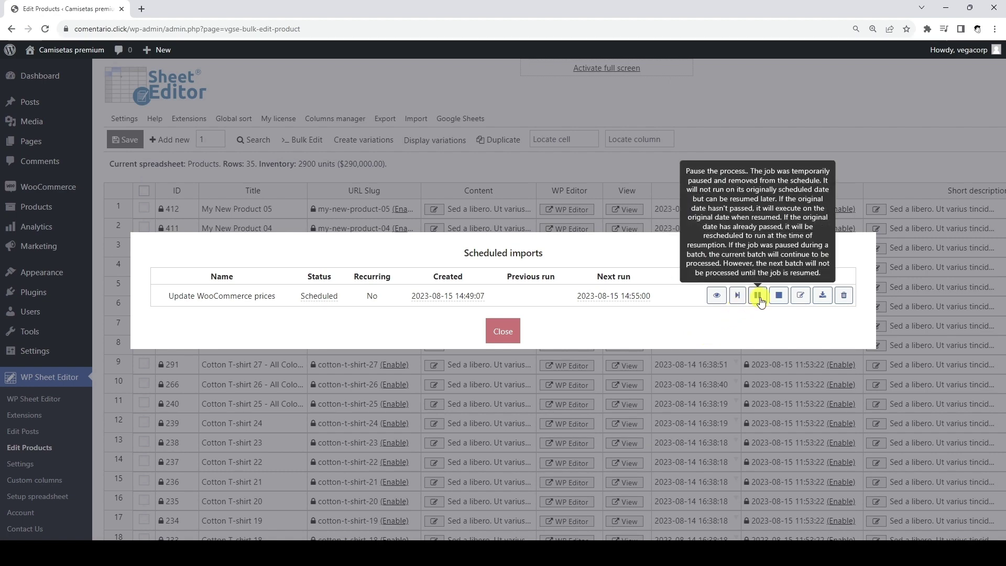
pyautogui.click(800, 297)
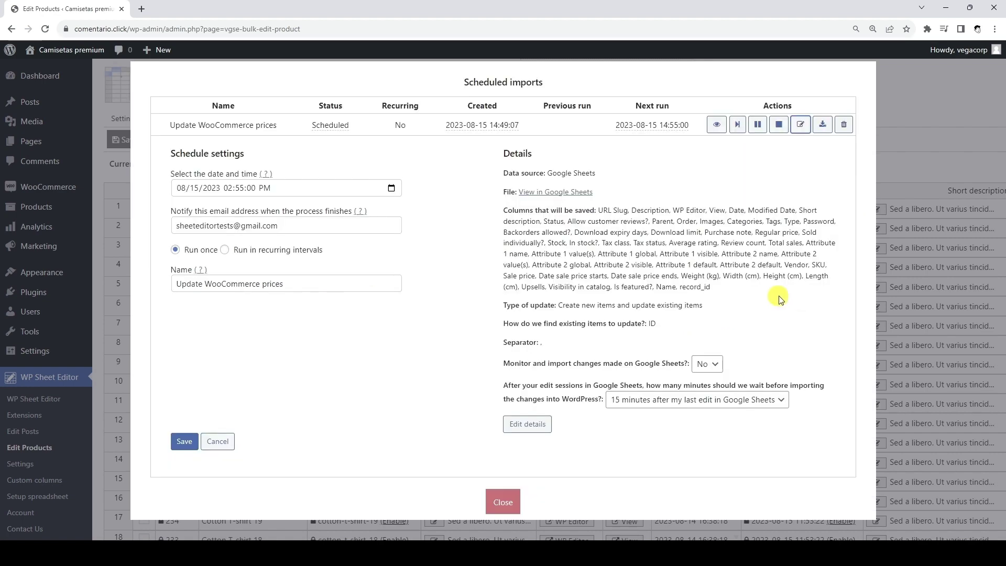
pyautogui.click(223, 438)
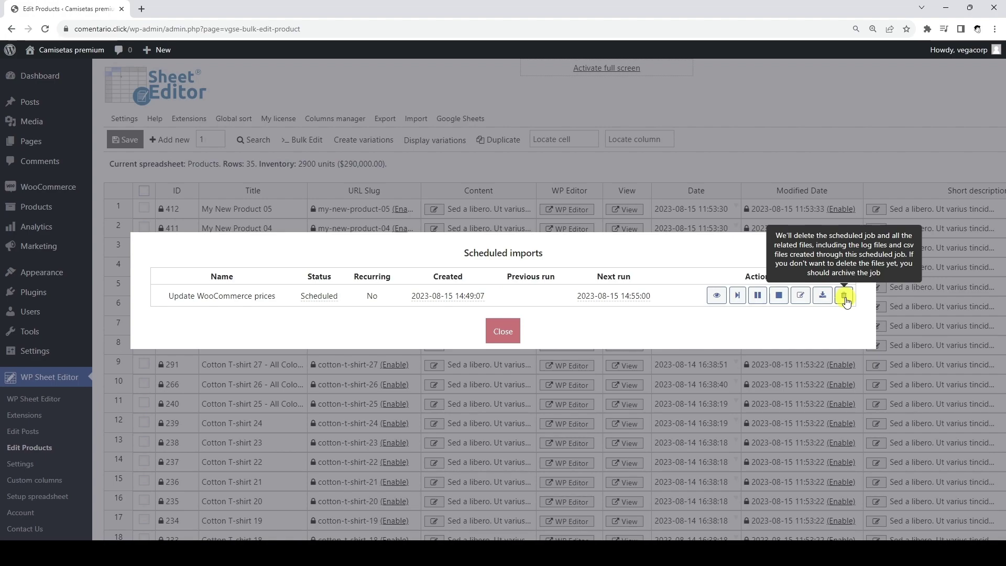
pyautogui.click(497, 331)
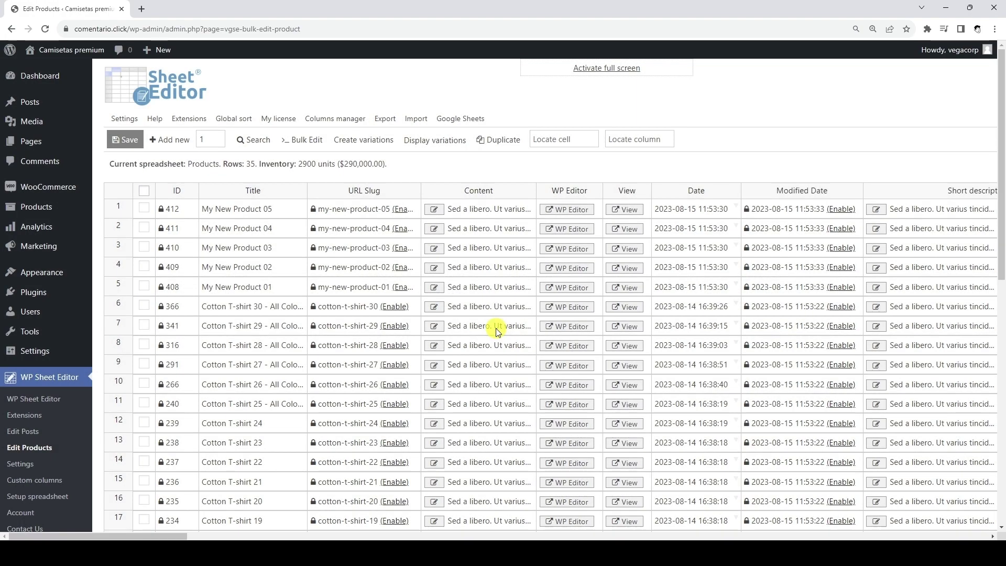
# Scroll to the Regular price column and through the rows to confirm prices of 250
pyautogui.hscroll(15, 497, 331)
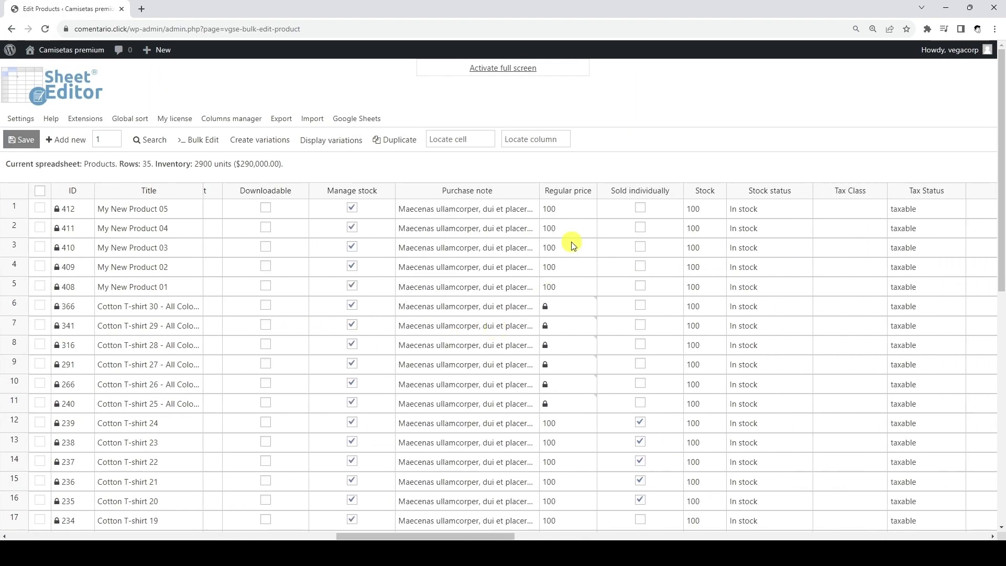
pyautogui.scroll(-2, 571, 436)
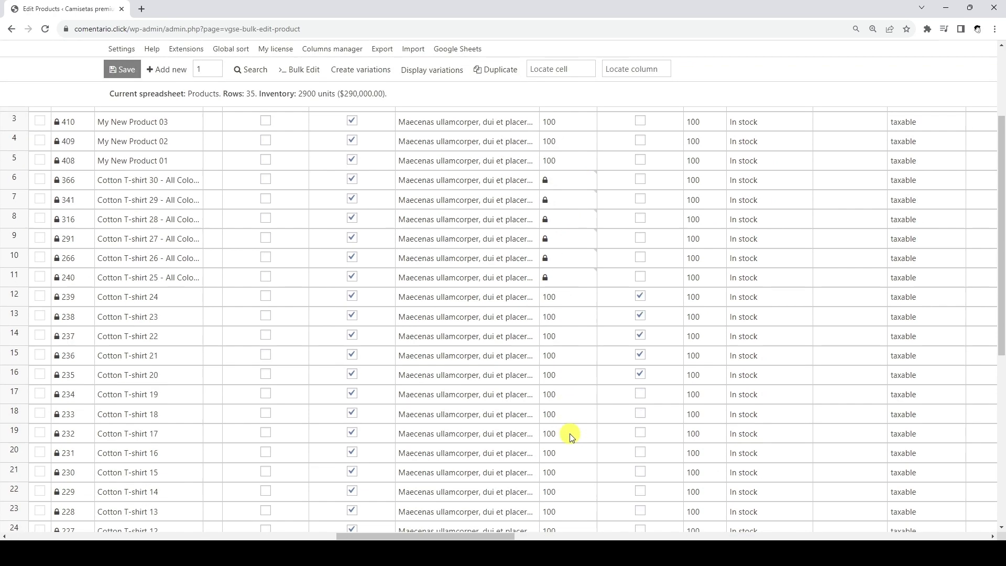
pyautogui.scroll(-8, 571, 437)
pyautogui.scroll(5, 571, 437)
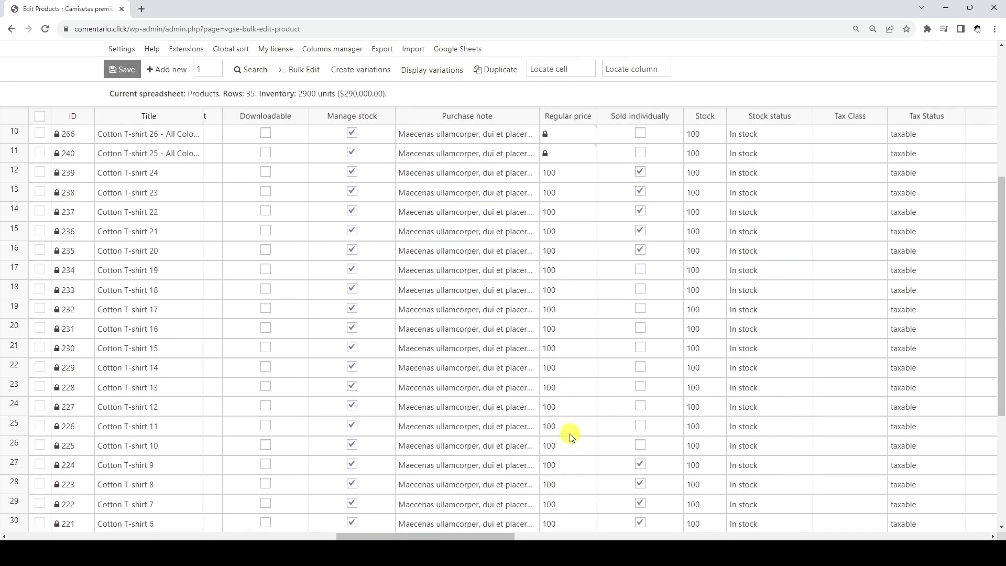
pyautogui.scroll(5, 571, 437)
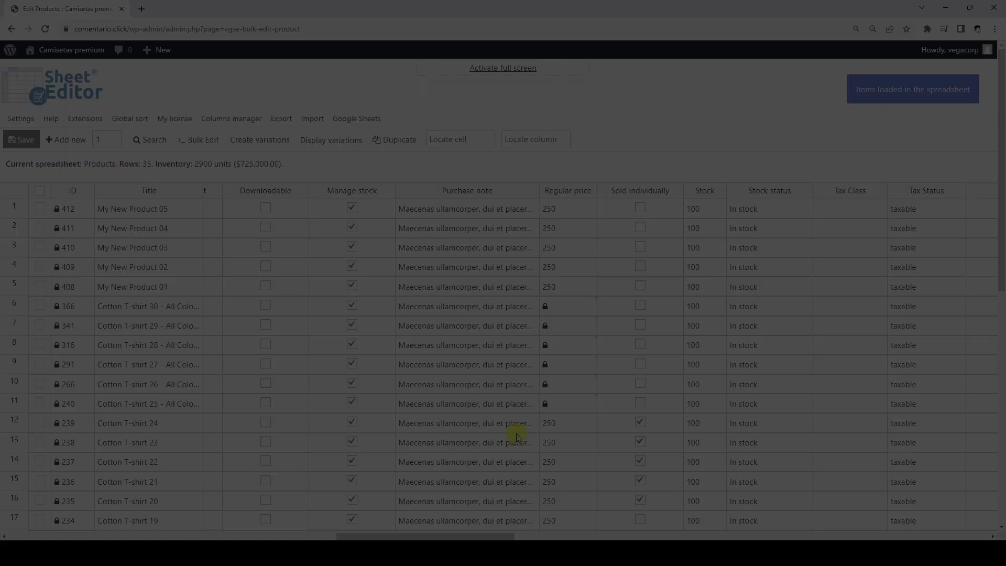
pyautogui.scroll(-6, 517, 432)
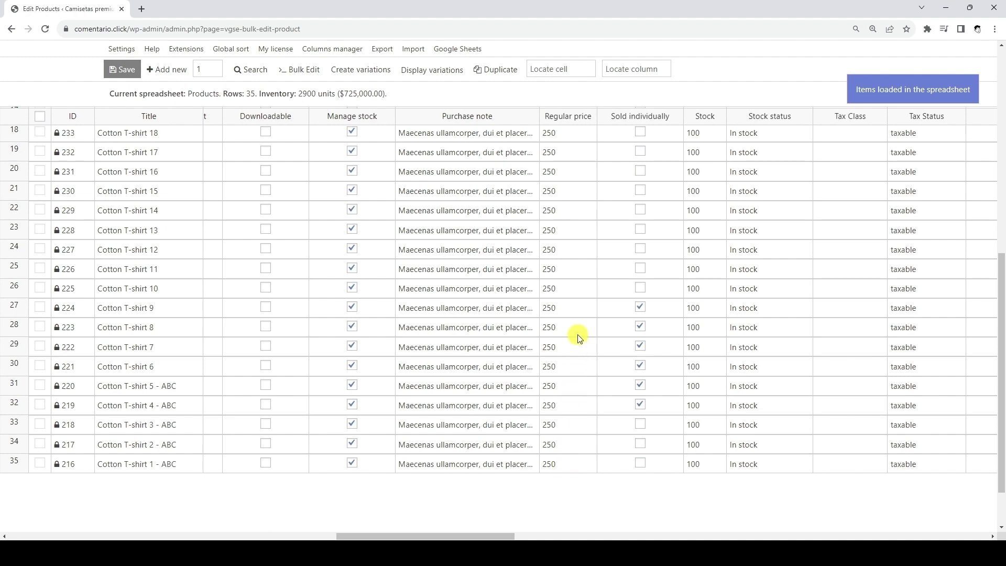
pyautogui.scroll(4, 582, 302)
pyautogui.scroll(4, 583, 302)
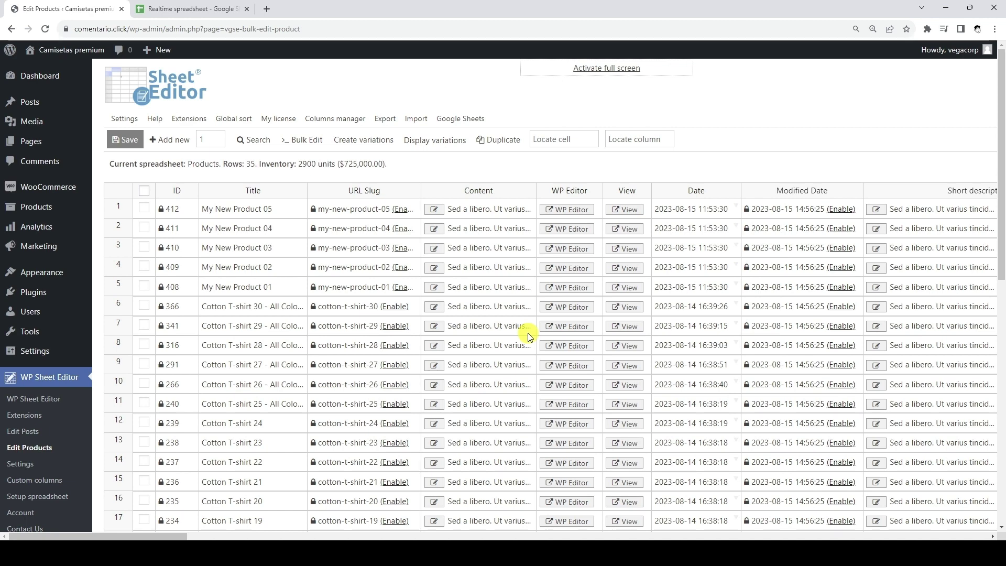
# Start a new import scheduled for 08/15/2023 at 03:25:00 PM
pyautogui.click(418, 120)
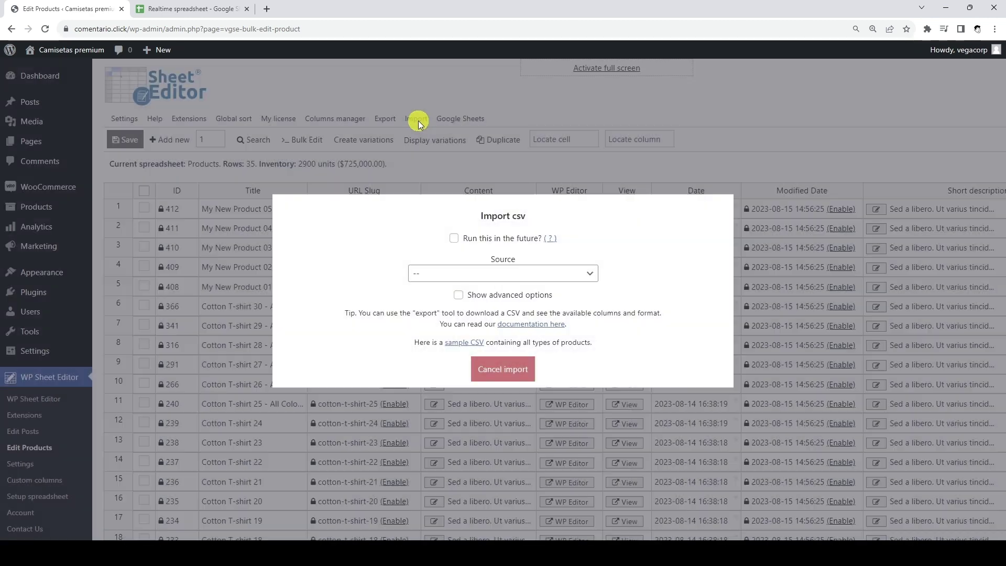
pyautogui.click(453, 238)
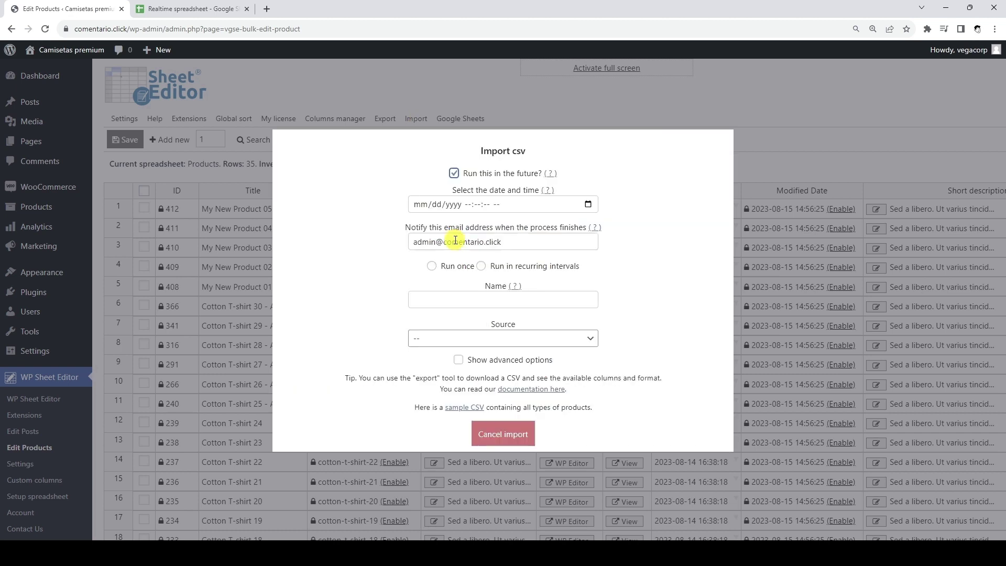
pyautogui.click(589, 204)
pyautogui.click(585, 334)
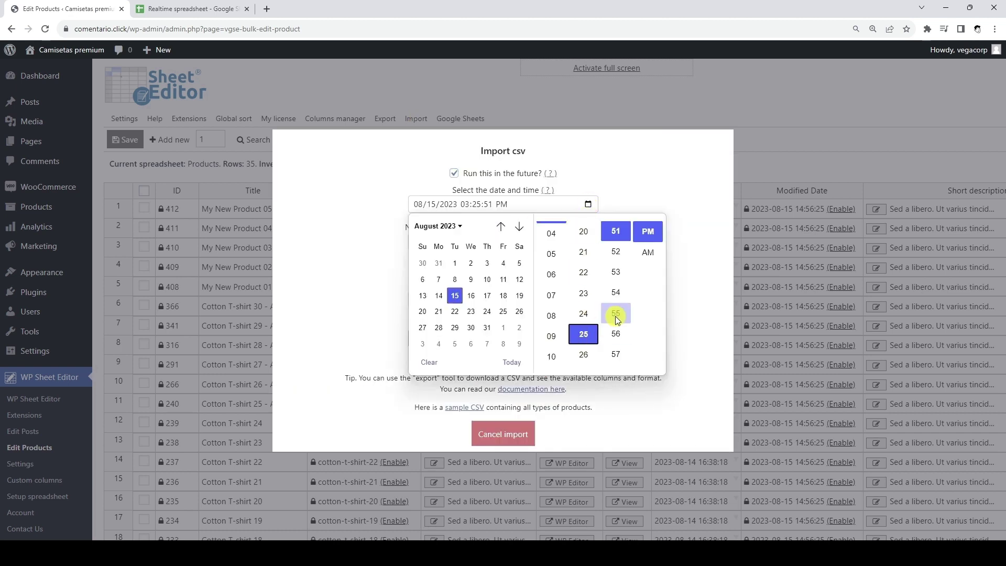
pyautogui.scroll(-3, 616, 316)
pyautogui.click(614, 293)
pyautogui.click(709, 231)
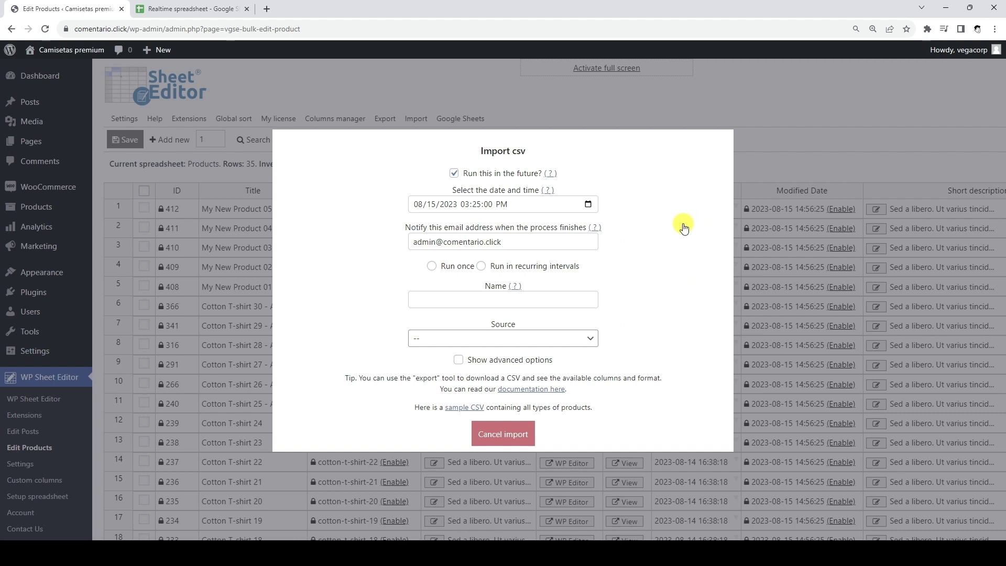
# Replace the notification e-mail, set Run once, name it 'Realtime sync', source Google Sheets
pyautogui.click(519, 241)
pyautogui.hotkey('ctrl', 'a')
pyautogui.hotkey('ctrl', 'v')
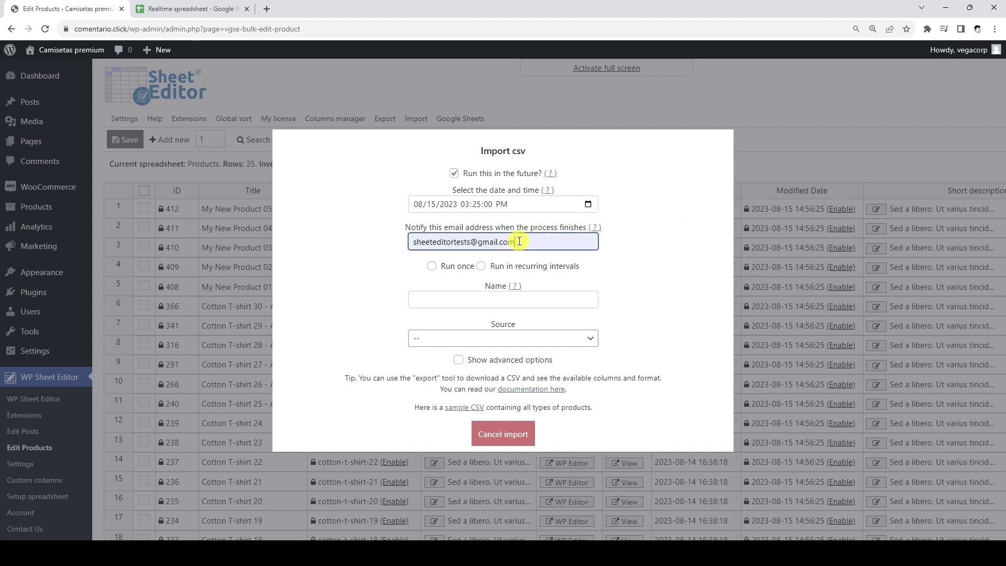
pyautogui.click(431, 266)
pyautogui.click(469, 300)
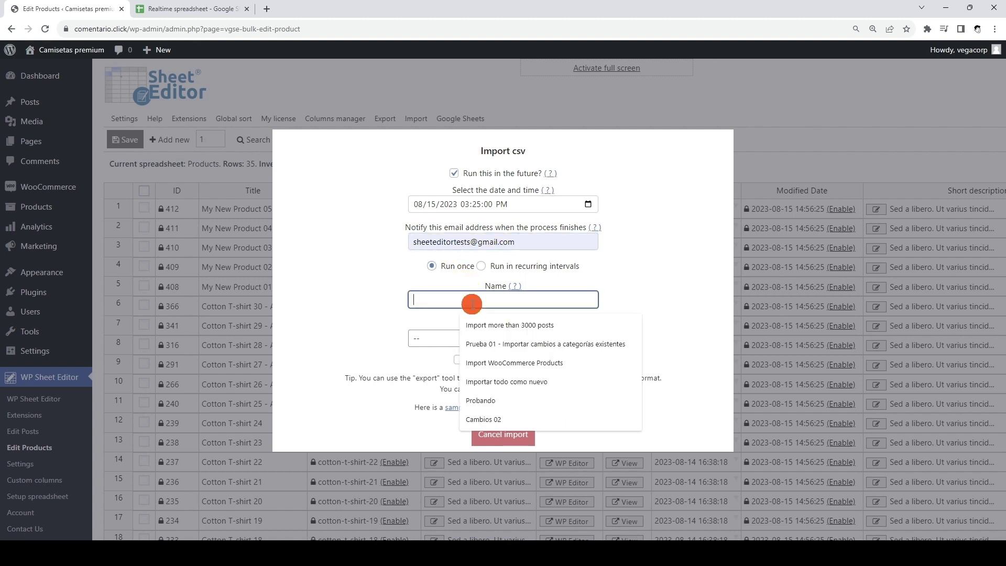
pyautogui.write('Realtime sync')
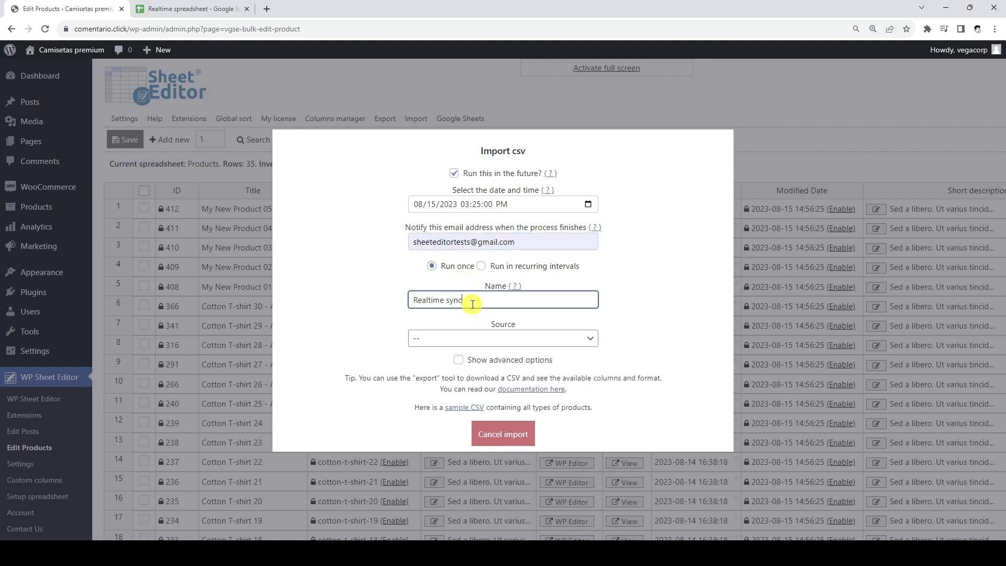
pyautogui.click(482, 337)
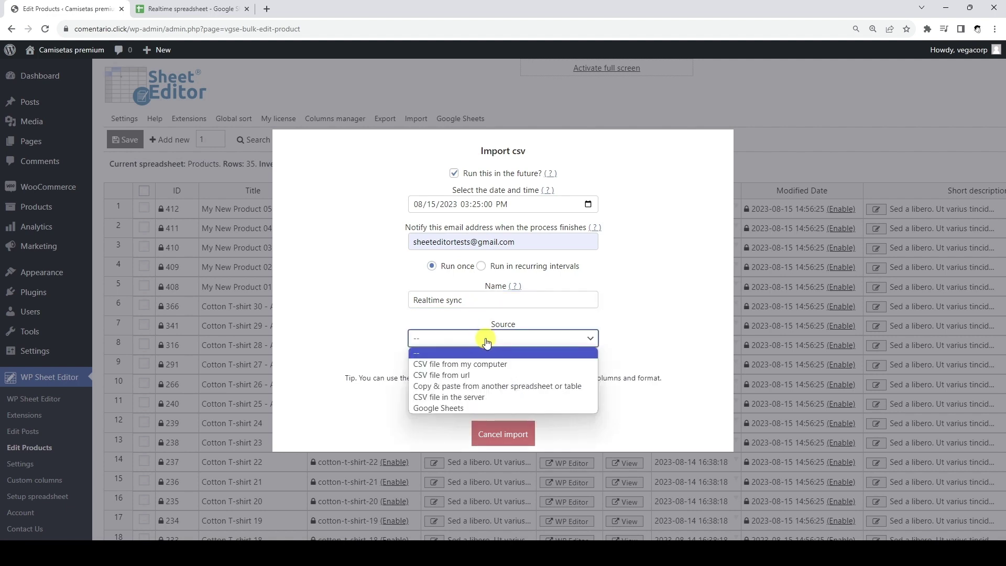
pyautogui.click(473, 408)
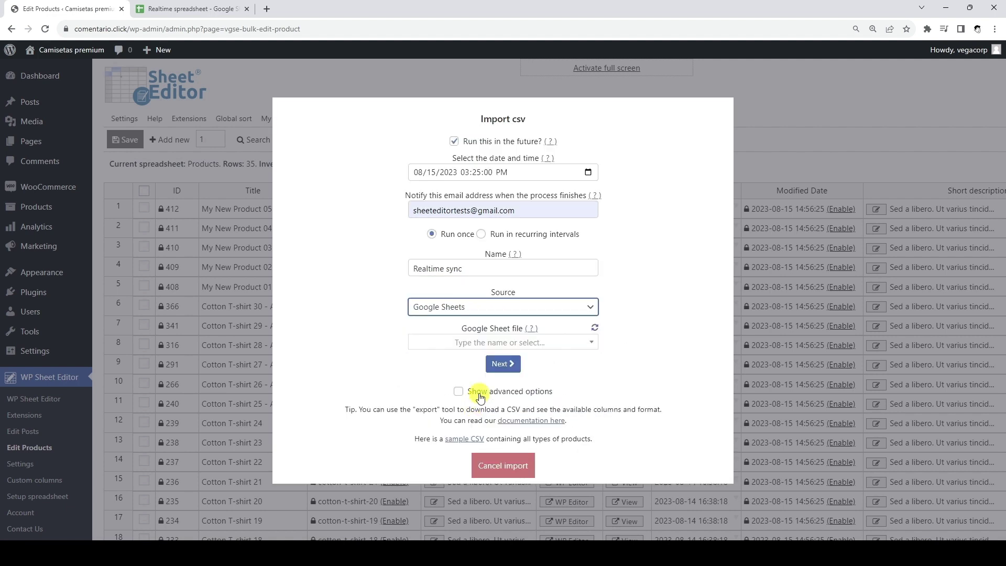
# Refresh the Google Sheet file list, search 'Realtime' and choose Realtime spreadsheet
pyautogui.click(516, 340)
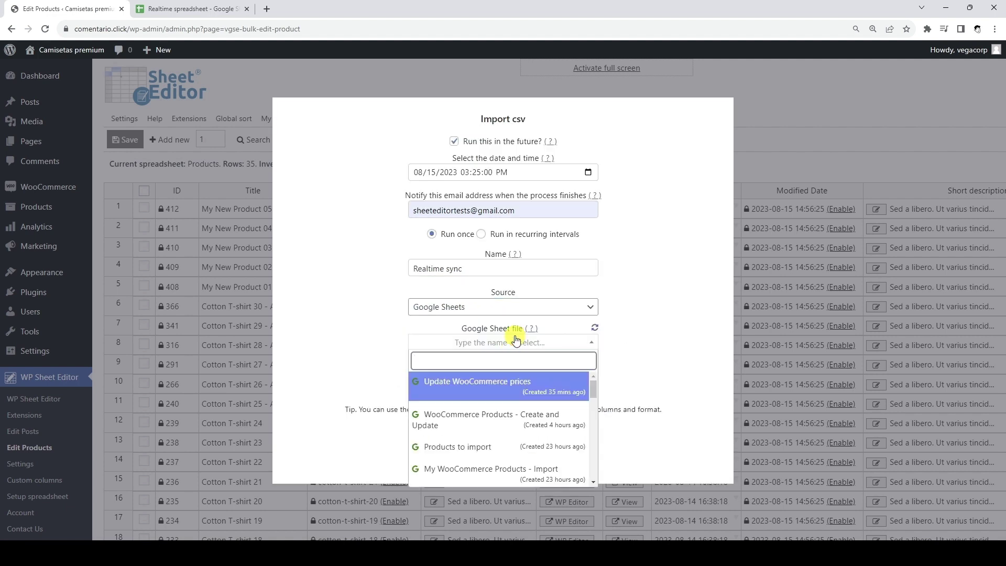
pyautogui.click(595, 328)
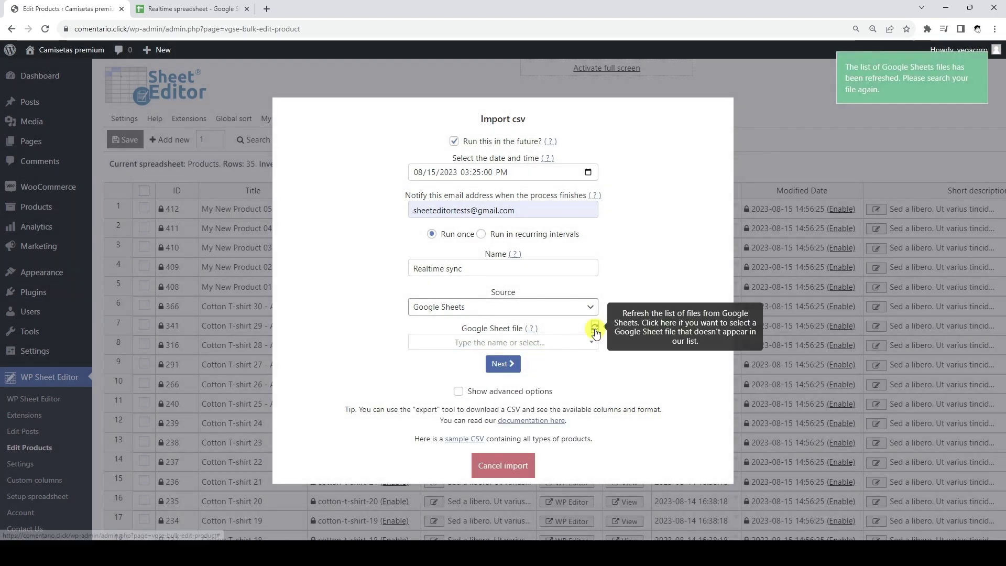
pyautogui.click(461, 340)
pyautogui.write('Realtime')
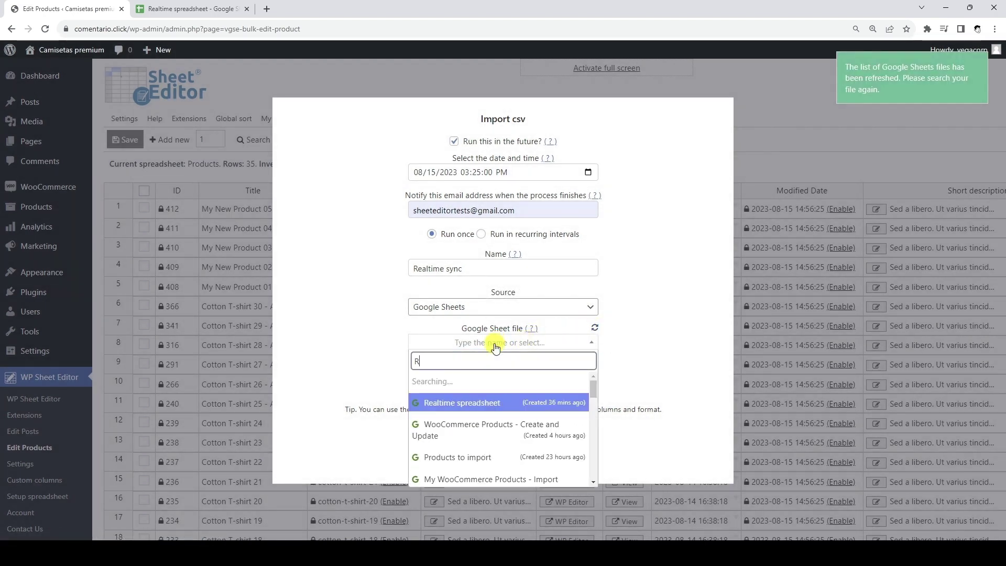
pyautogui.click(493, 403)
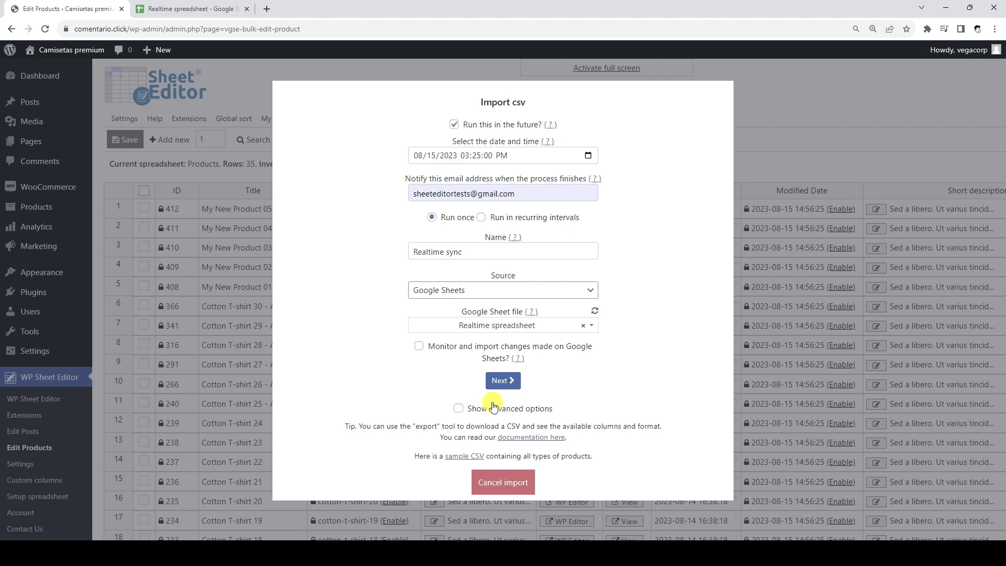
# Turn on monitoring of Google Sheets changes, keep the 15-minute delay, and proceed to columns
pyautogui.click(419, 345)
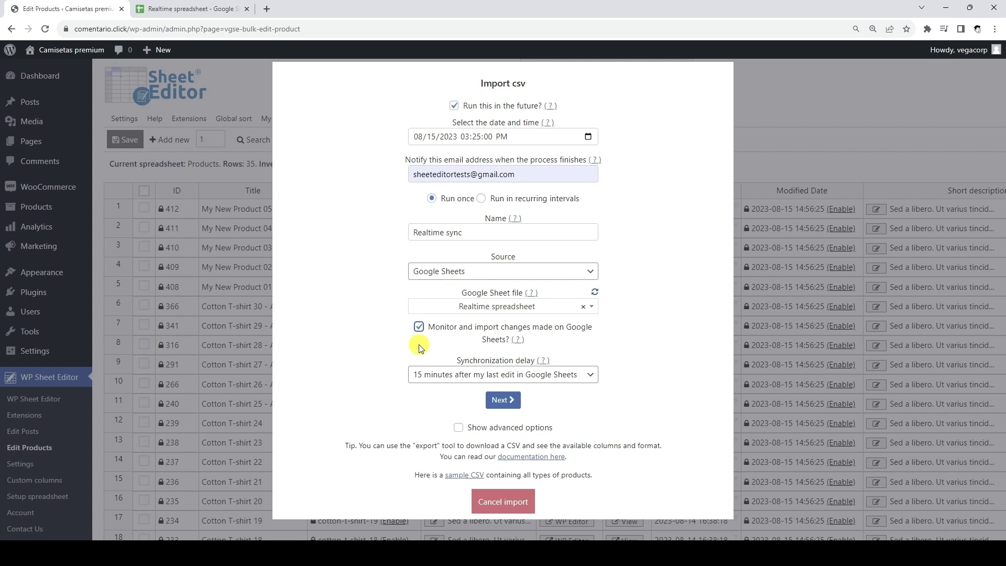
pyautogui.click(593, 381)
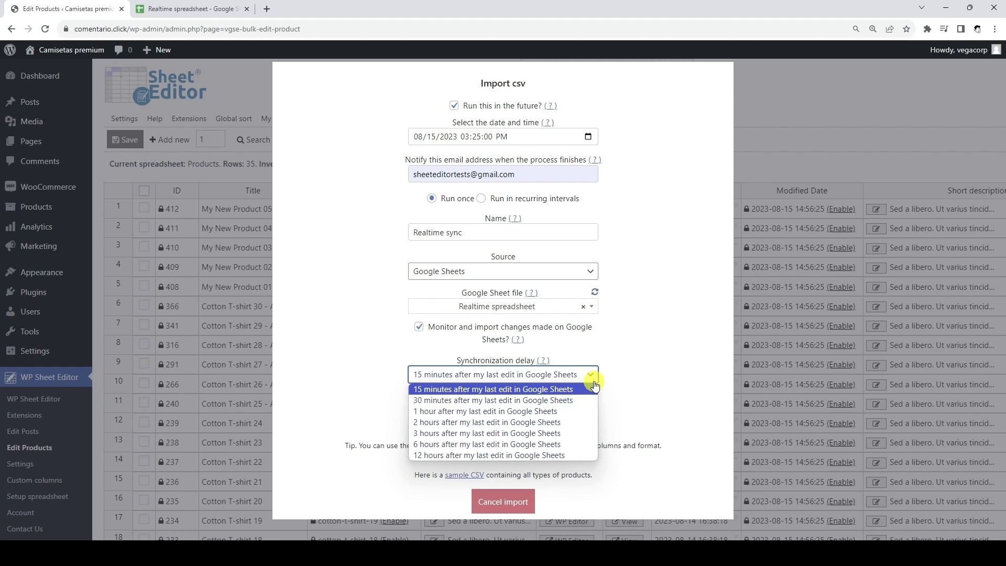
pyautogui.click(589, 389)
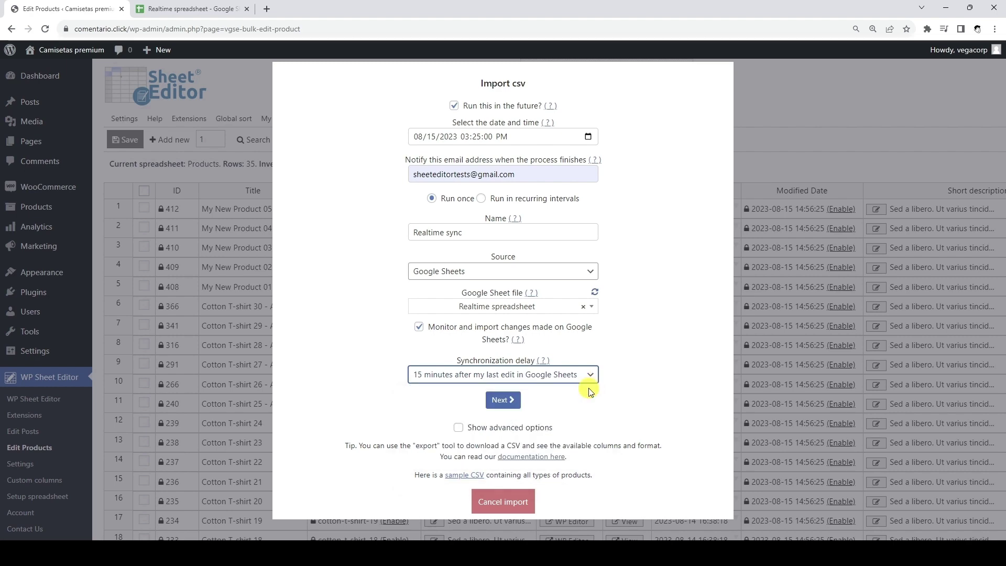
pyautogui.click(492, 400)
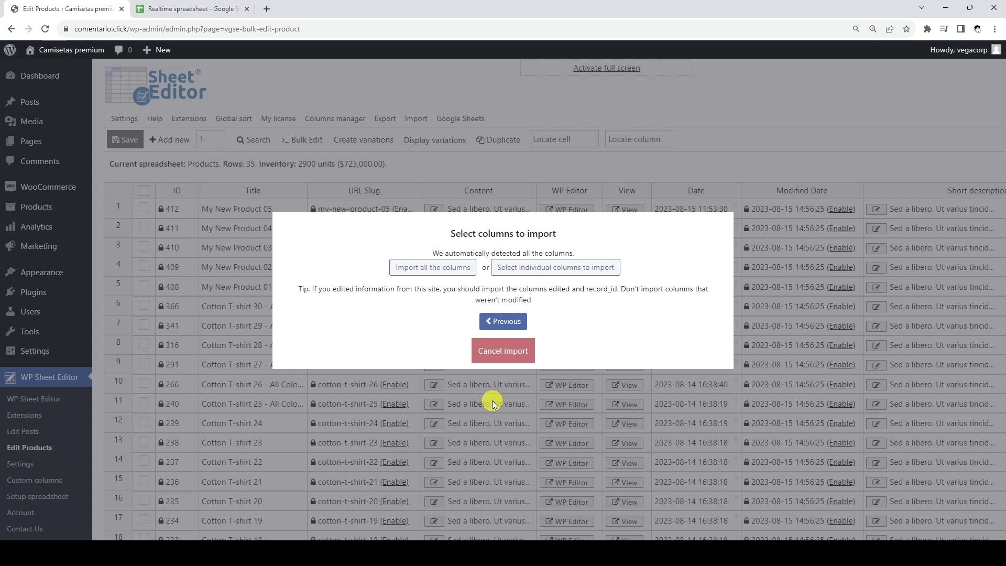
# Import all columns, update existing items only, match on record_id, and start the import
pyautogui.click(445, 268)
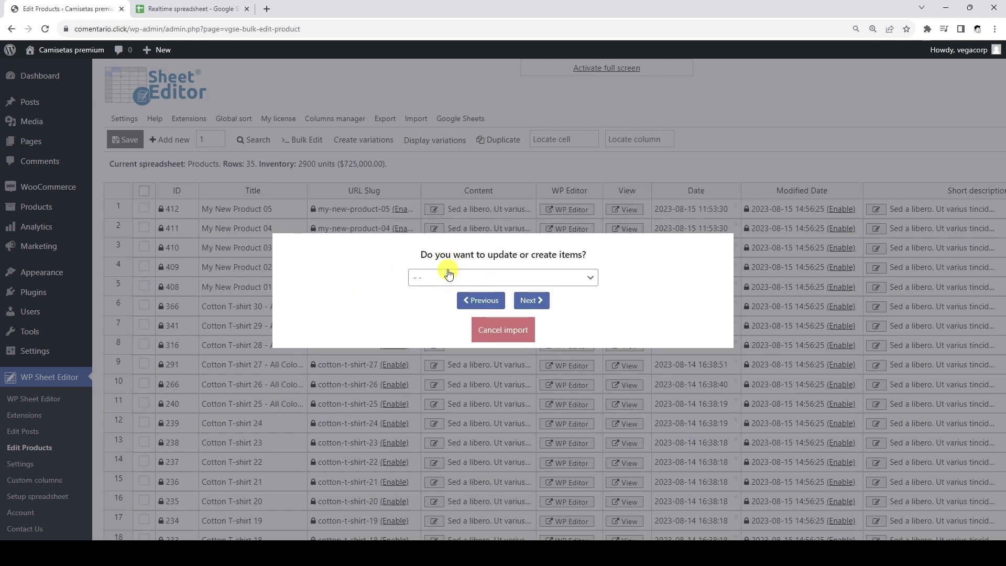
pyautogui.click(449, 275)
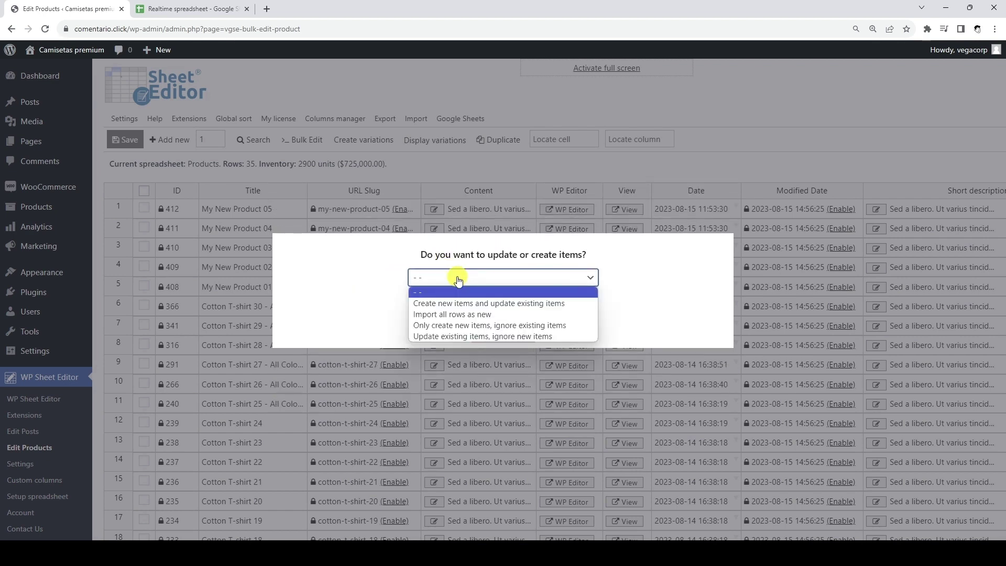
pyautogui.click(437, 335)
pyautogui.click(437, 325)
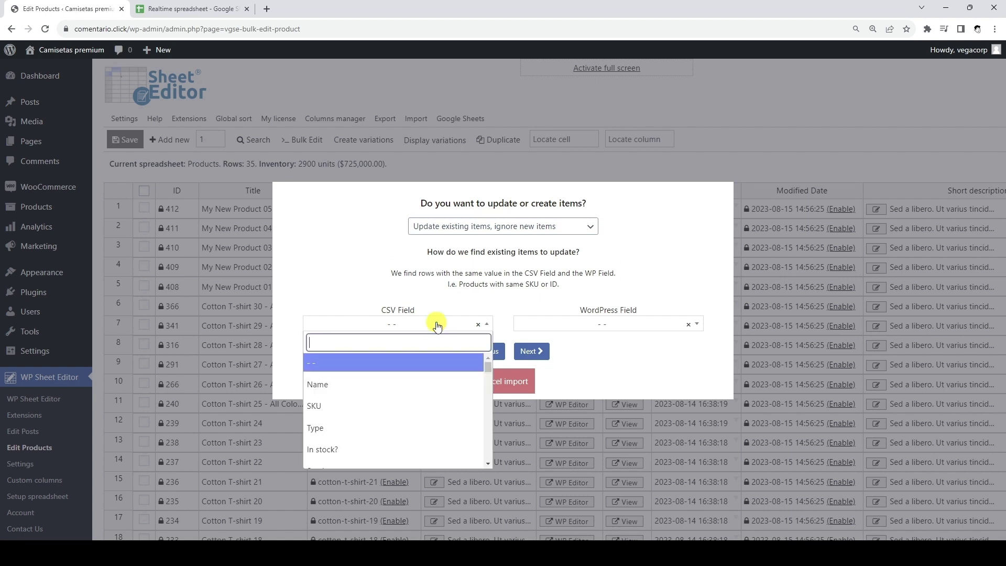
pyautogui.write('id')
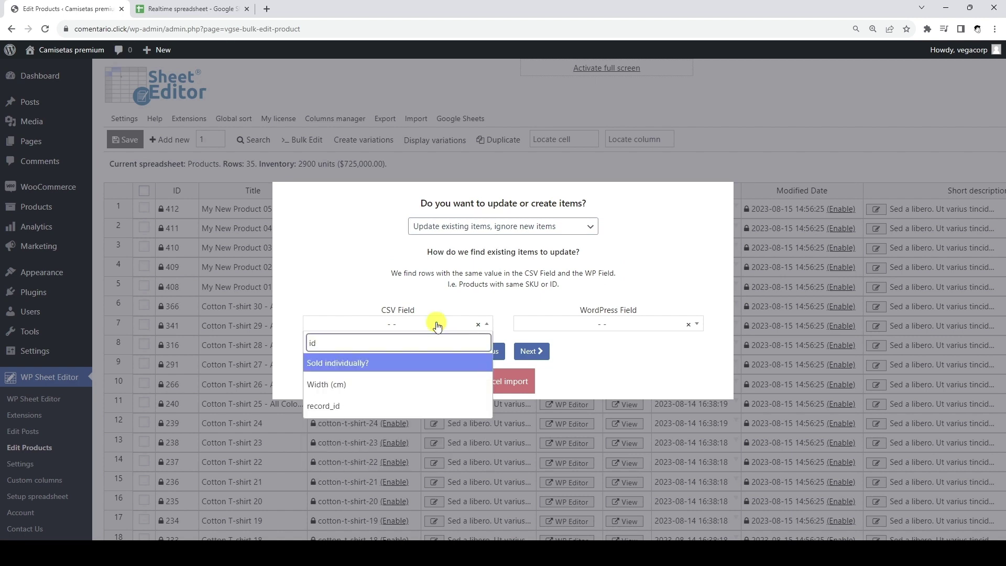
pyautogui.click(374, 405)
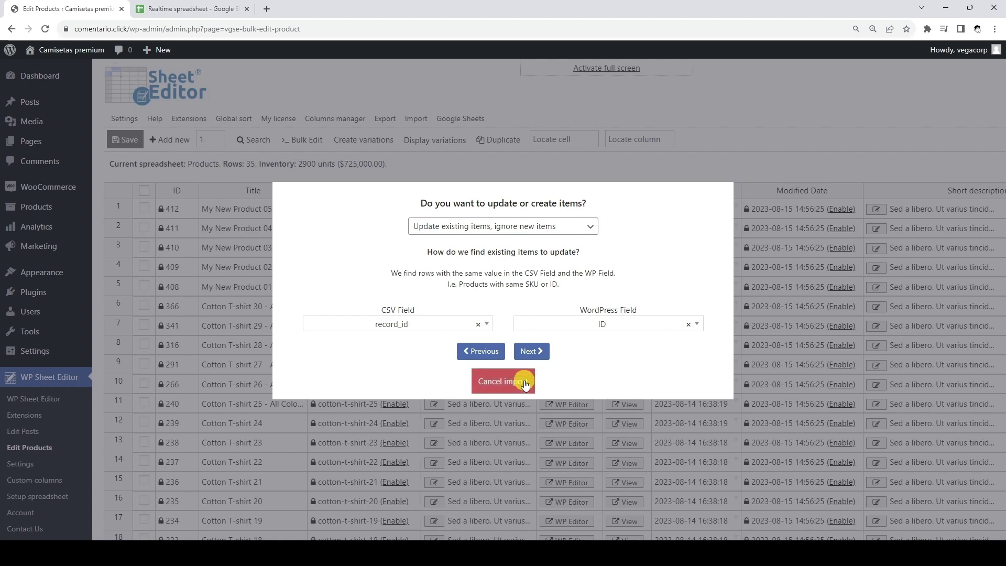
pyautogui.click(532, 351)
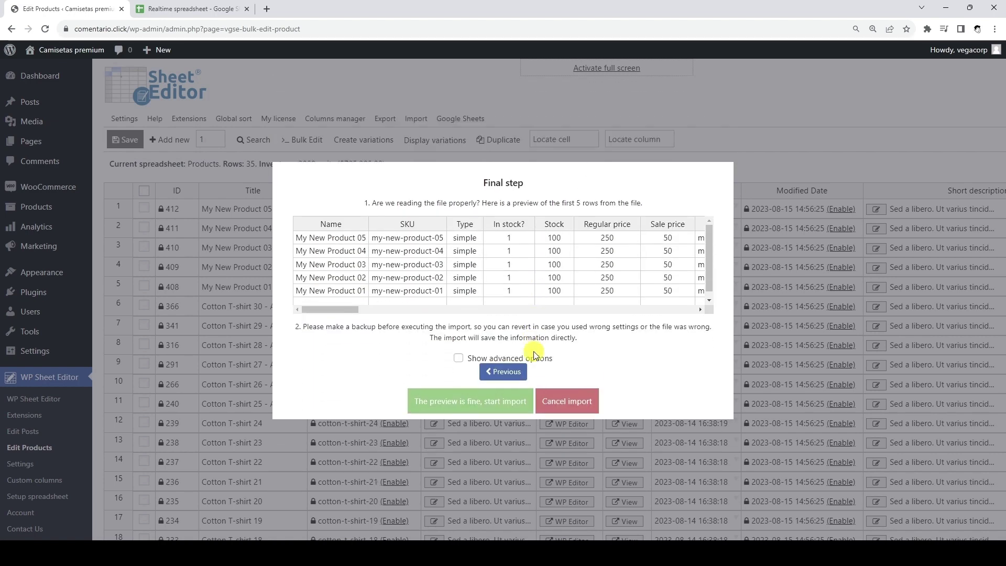
pyautogui.click(477, 397)
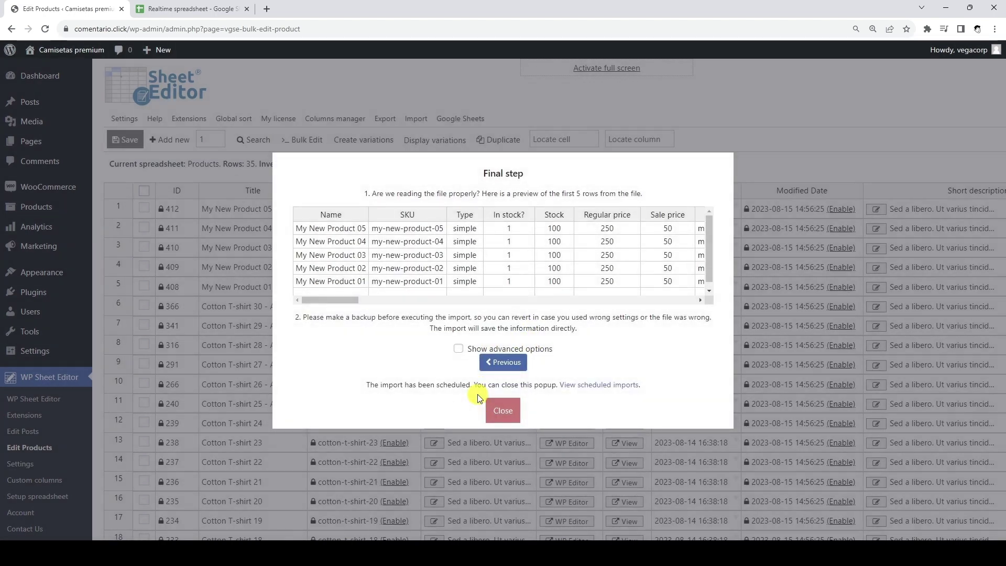
# Check the Realtime sync log's monitoring and finished lines in Scheduled imports, then close it
pyautogui.click(608, 385)
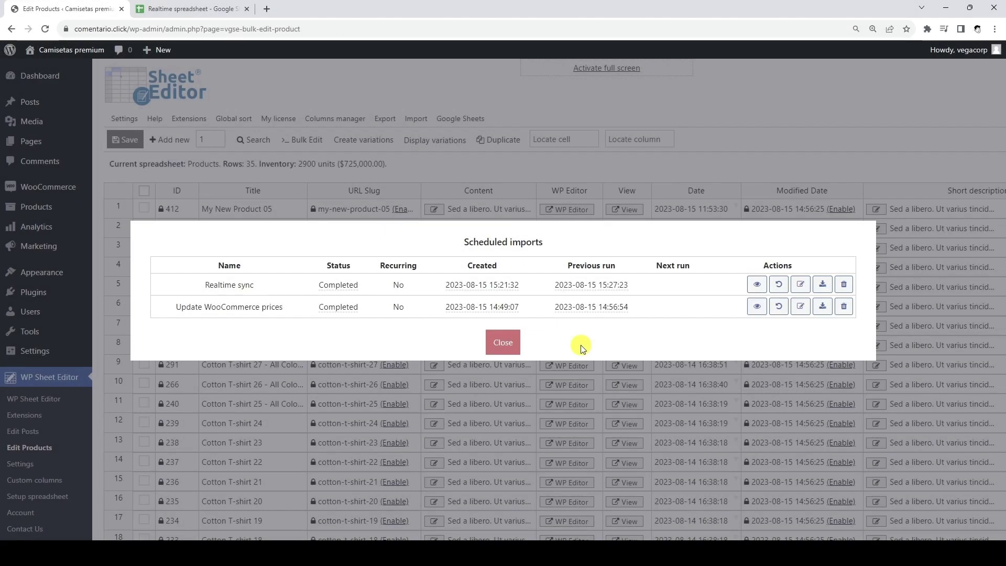
pyautogui.click(756, 285)
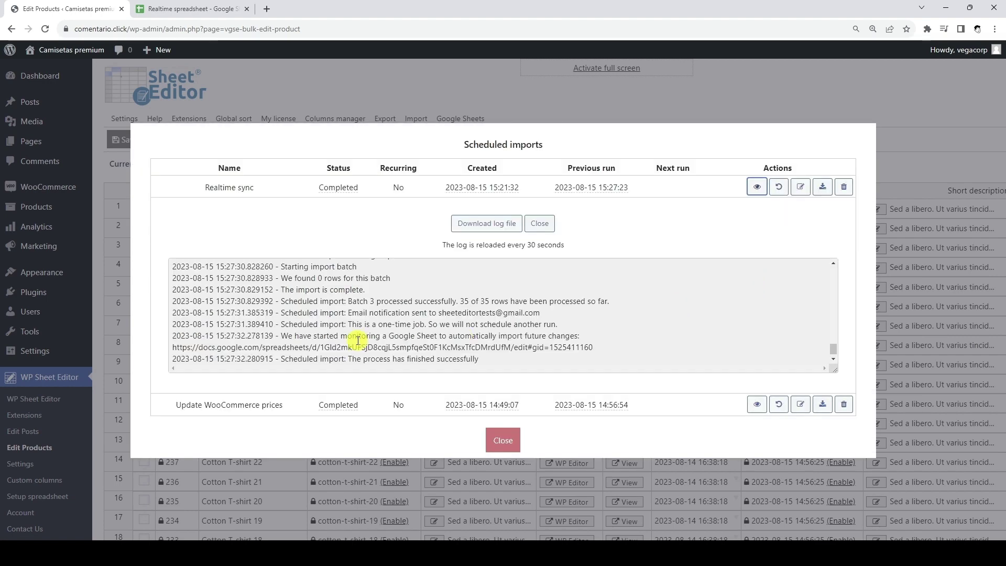
pyautogui.click(186, 338)
pyautogui.moveTo(187, 337); pyautogui.dragTo(608, 358)
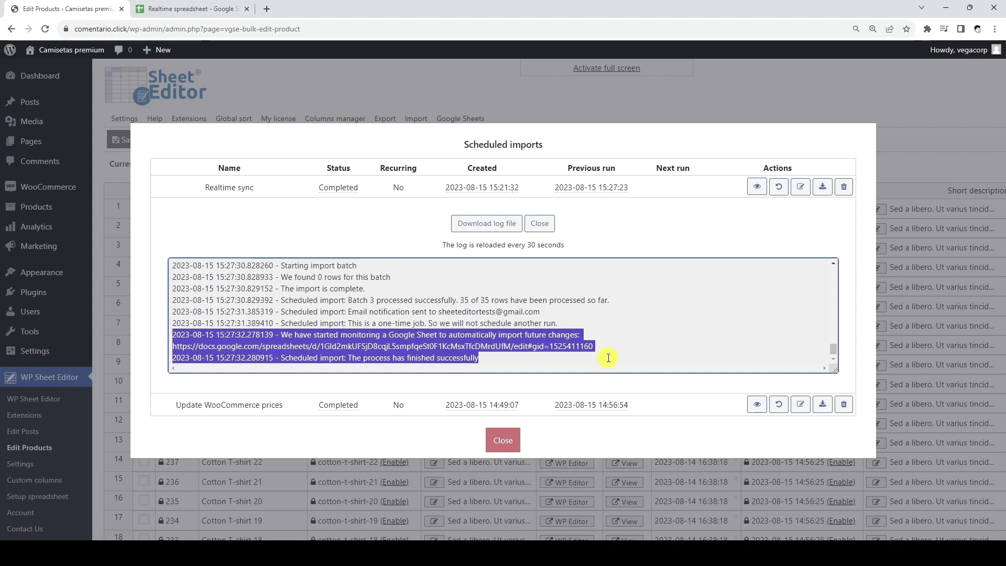
pyautogui.click(504, 439)
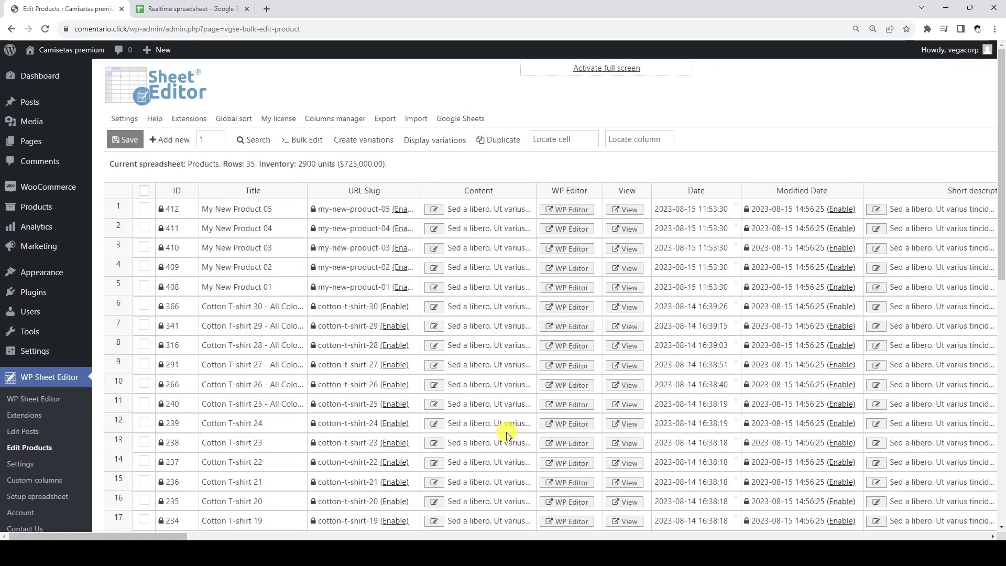
# In the Realtime spreadsheet, fill titles My premium t-shirt 01–35 down column A
pyautogui.click(210, 9)
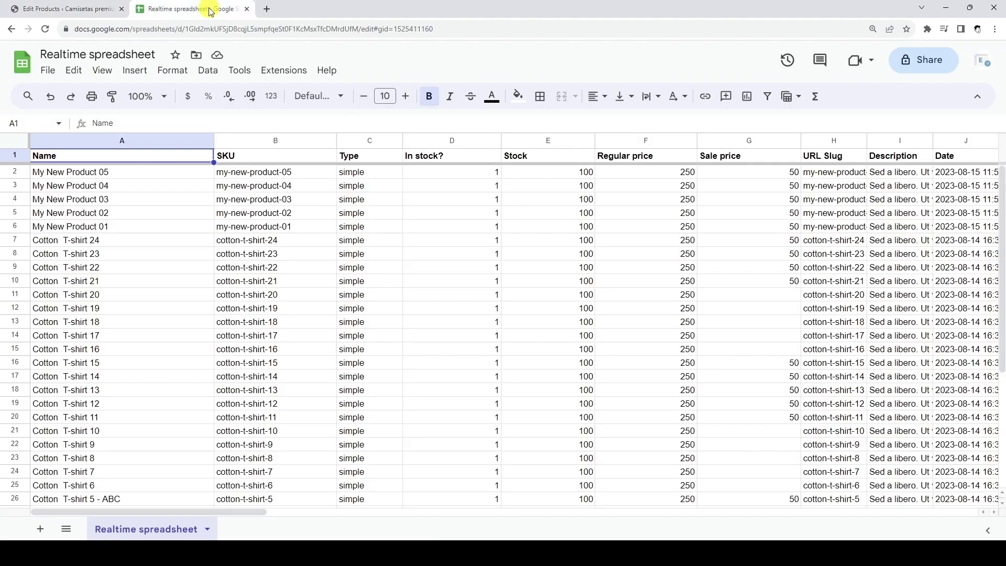
pyautogui.click(158, 169)
pyautogui.write('My premium ')
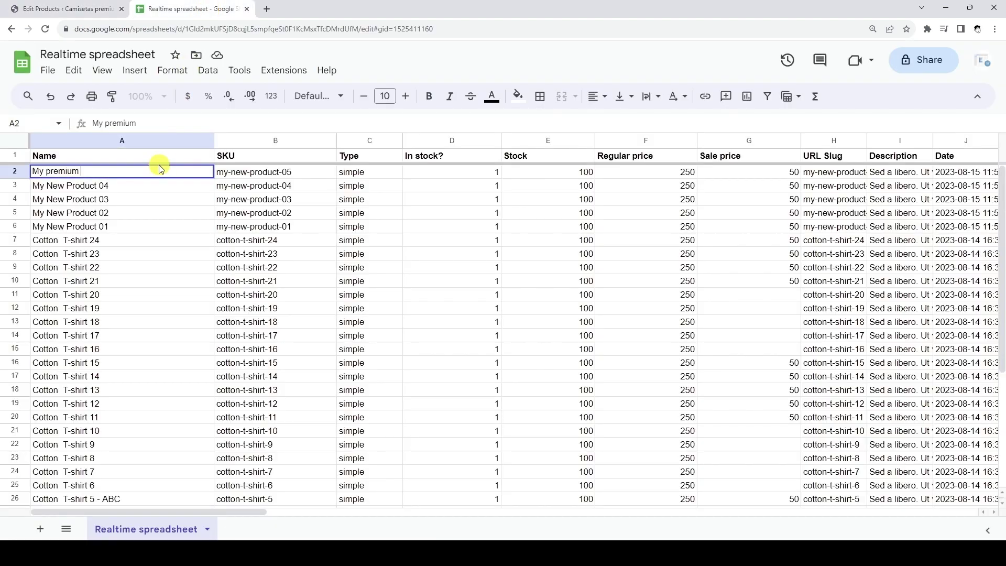
pyautogui.write('t-shirt 01')
pyautogui.press('Return')
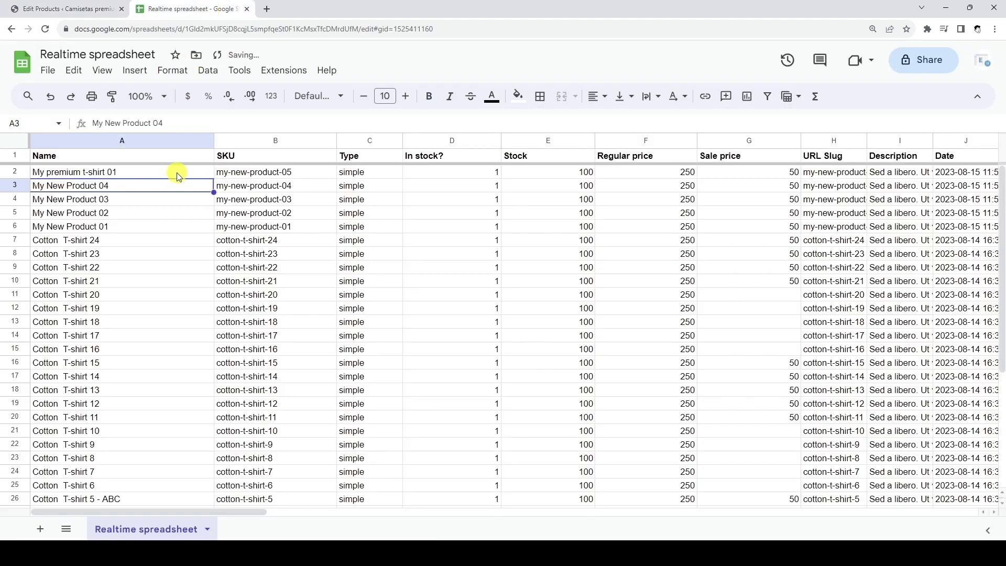
pyautogui.click(177, 172)
pyautogui.moveTo(213, 178); pyautogui.dragTo(193, 435)
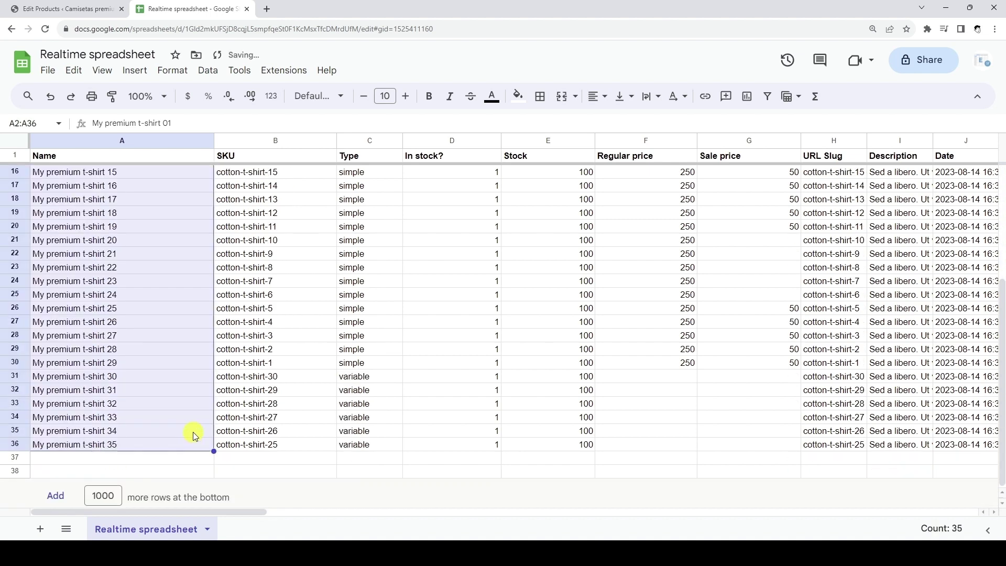
pyautogui.scroll(5, 189, 425)
# Set Stock to 500 in E2 and fill it down to row 36
pyautogui.click(575, 179)
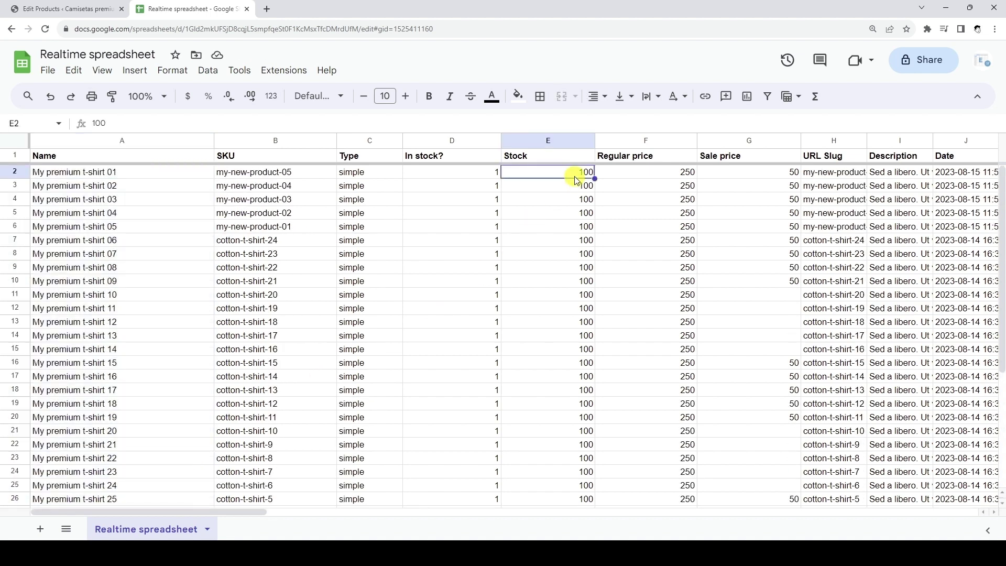
pyautogui.write('500')
pyautogui.press('Return')
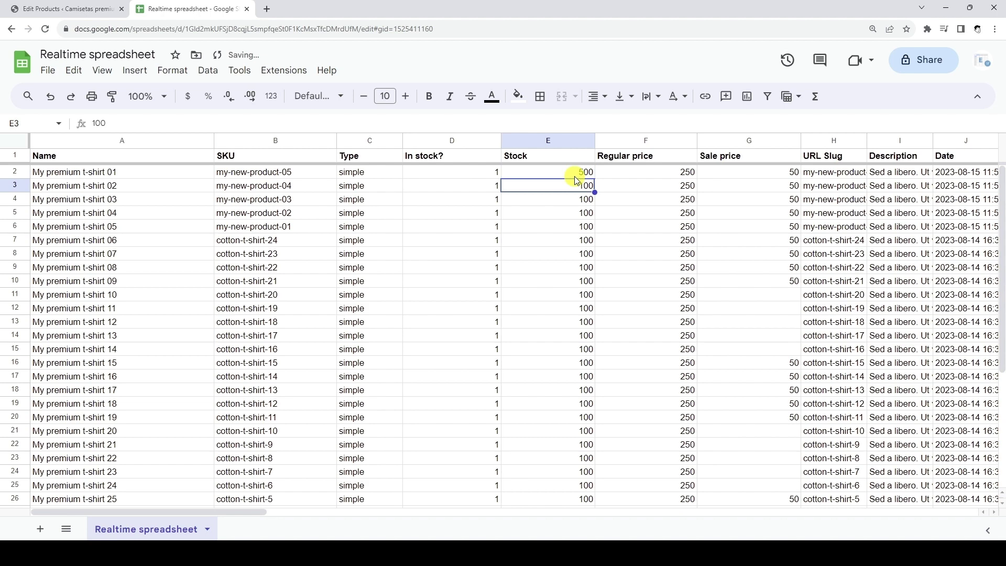
pyautogui.click(579, 177)
pyautogui.moveTo(594, 179); pyautogui.dragTo(590, 441)
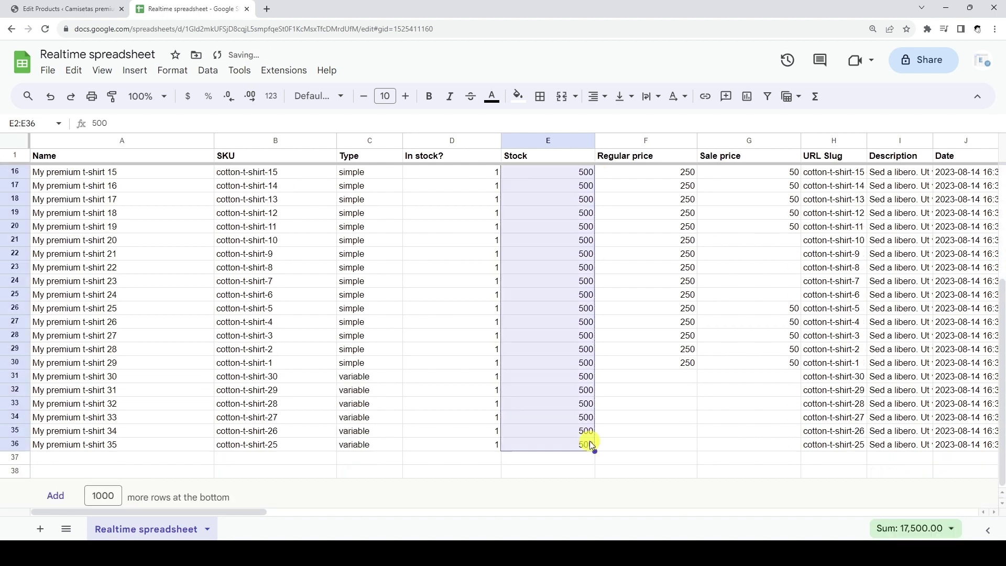
pyautogui.scroll(5, 591, 439)
# Set Regular price to 400 in F2 and fill it down column F
pyautogui.click(676, 171)
pyautogui.write('400')
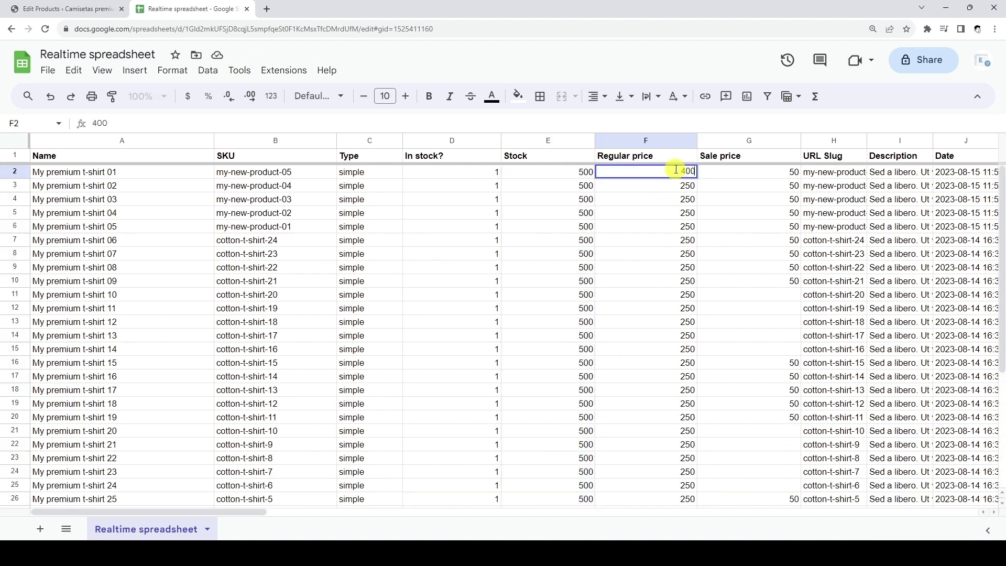
pyautogui.press('Return')
pyautogui.click(675, 171)
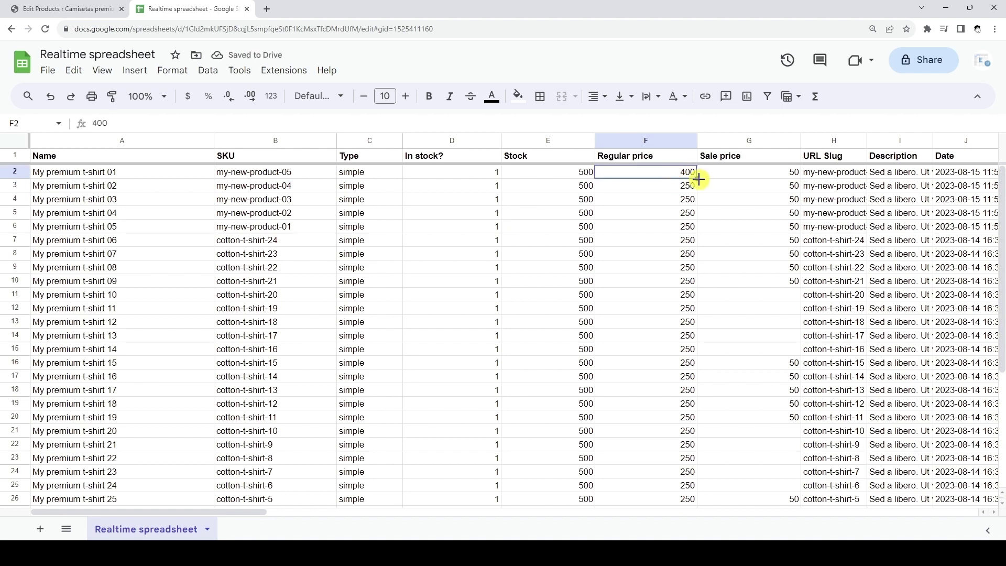
pyautogui.moveTo(697, 178); pyautogui.dragTo(667, 441)
pyautogui.scroll(5, 664, 444)
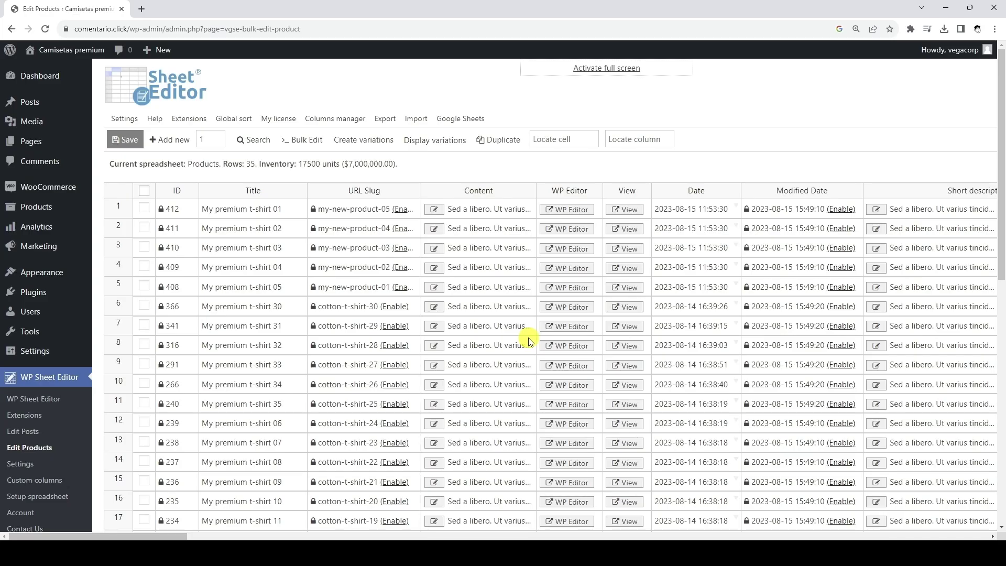
# Check the synced My premium t-shirt titles in the Title column, then scroll right
pyautogui.click(281, 188)
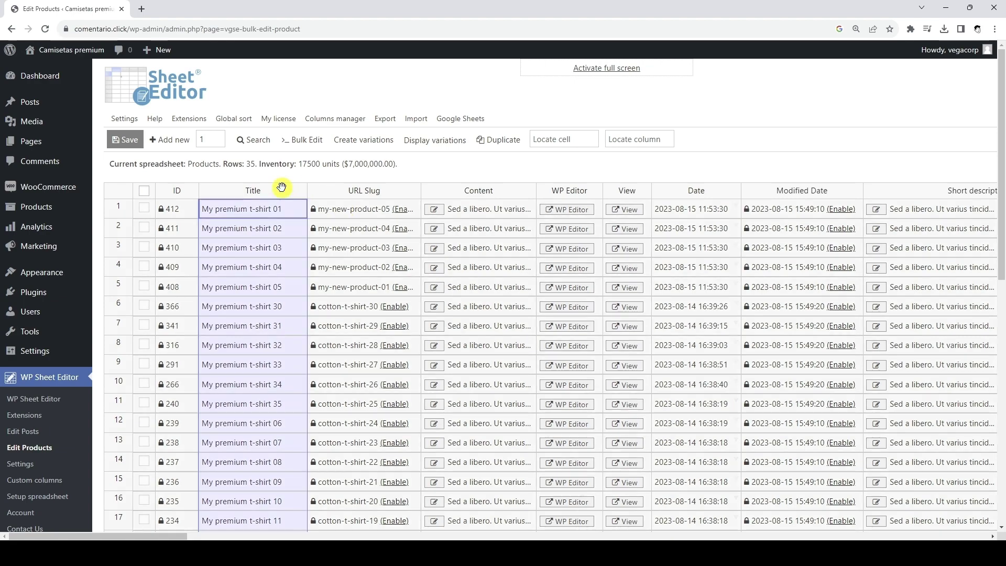
pyautogui.hscroll(10, 282, 187)
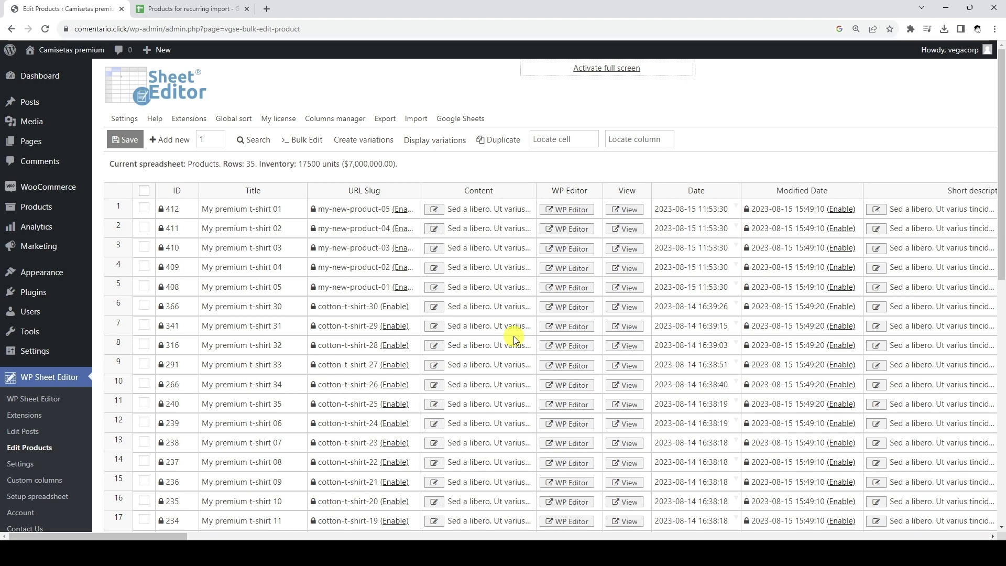
# Schedule the import to run in the future, starting 08/15/2023 04:05:00 PM
pyautogui.click(419, 119)
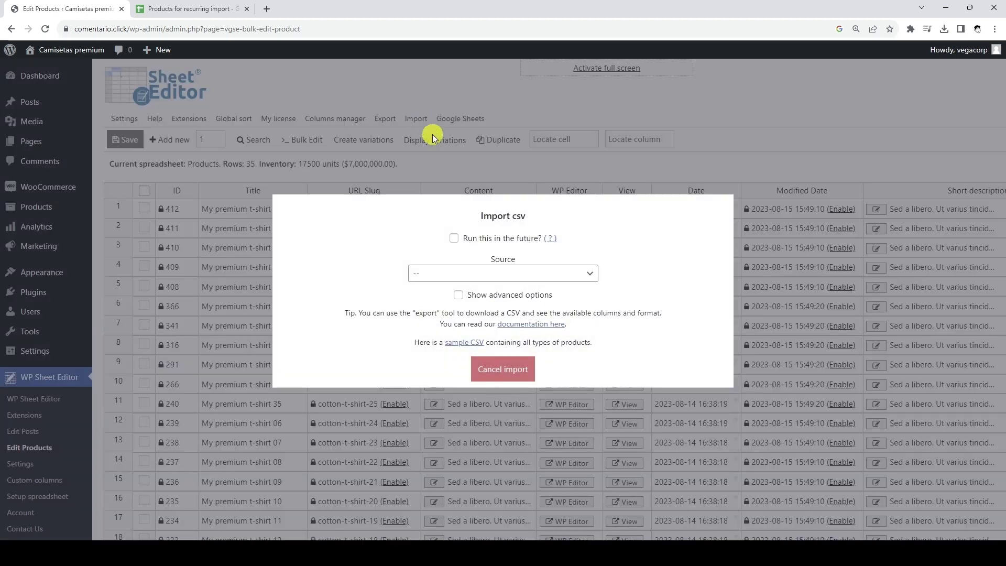
pyautogui.click(453, 237)
pyautogui.click(588, 204)
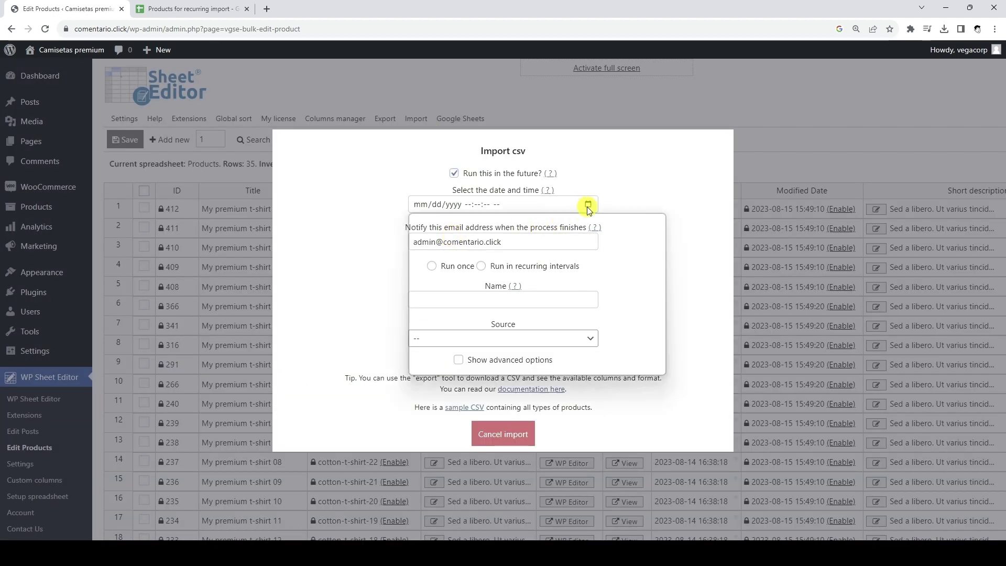
pyautogui.click(596, 265)
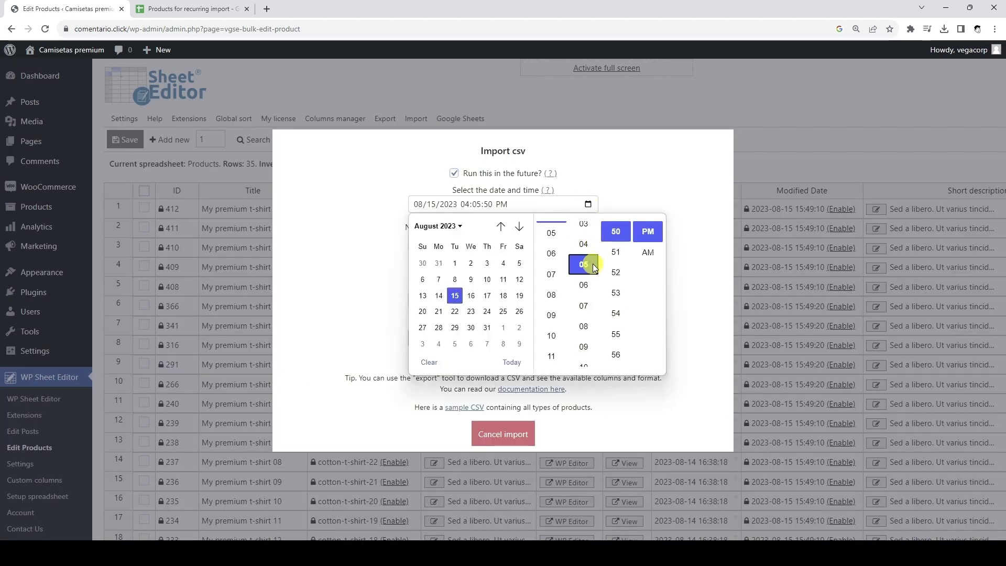
pyautogui.scroll(-3, 614, 294)
pyautogui.click(615, 330)
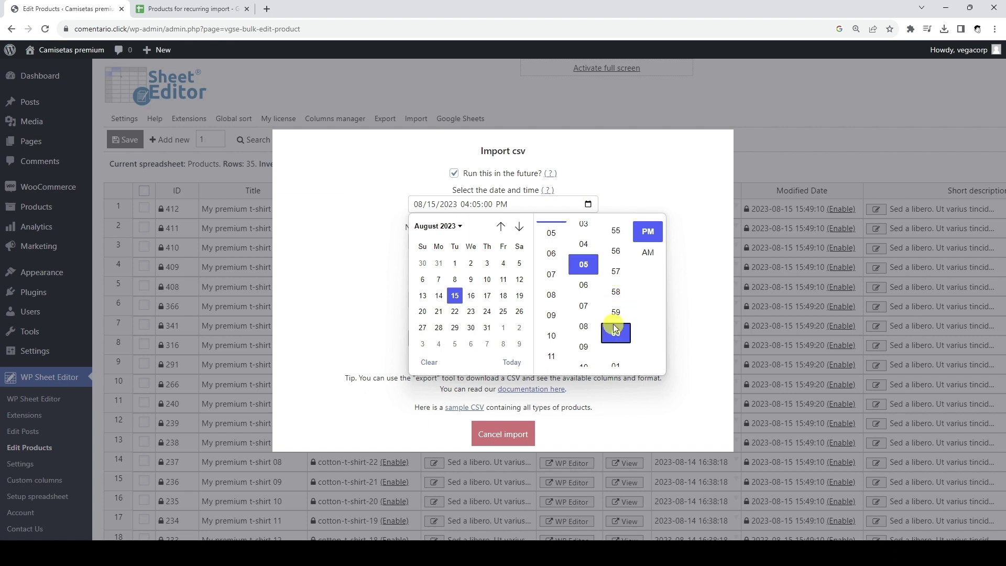
pyautogui.click(678, 254)
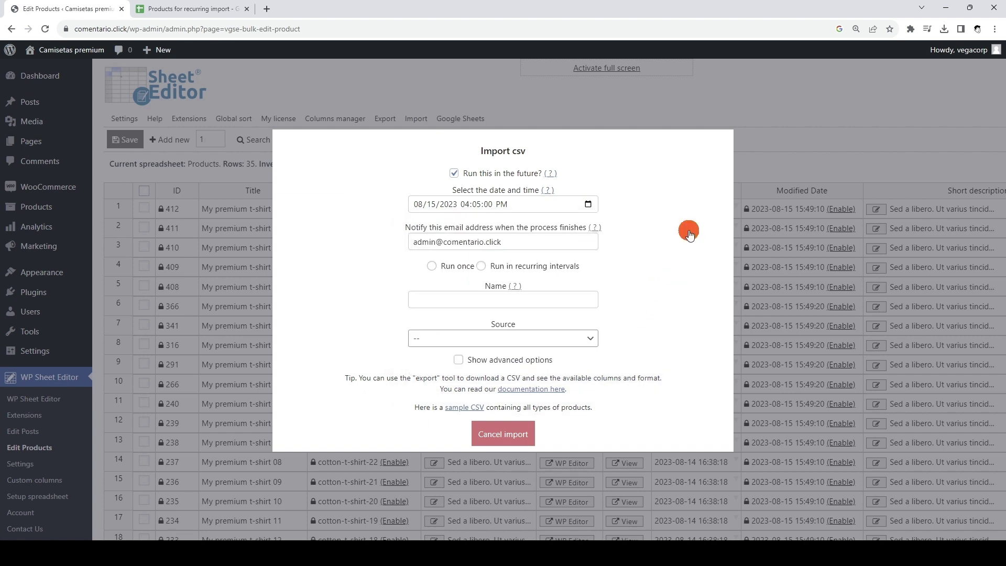
# Set the notification email to the tester's address and make it recur every 1 week
pyautogui.click(561, 244)
pyautogui.hotkey('ctrl', 'a')
pyautogui.hotkey('ctrl', 'v')
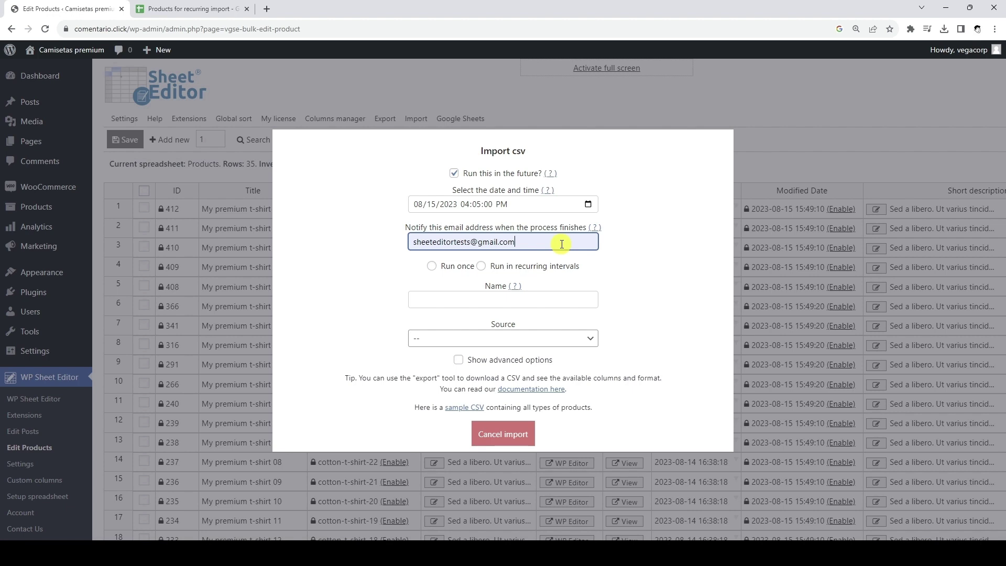
pyautogui.click(486, 267)
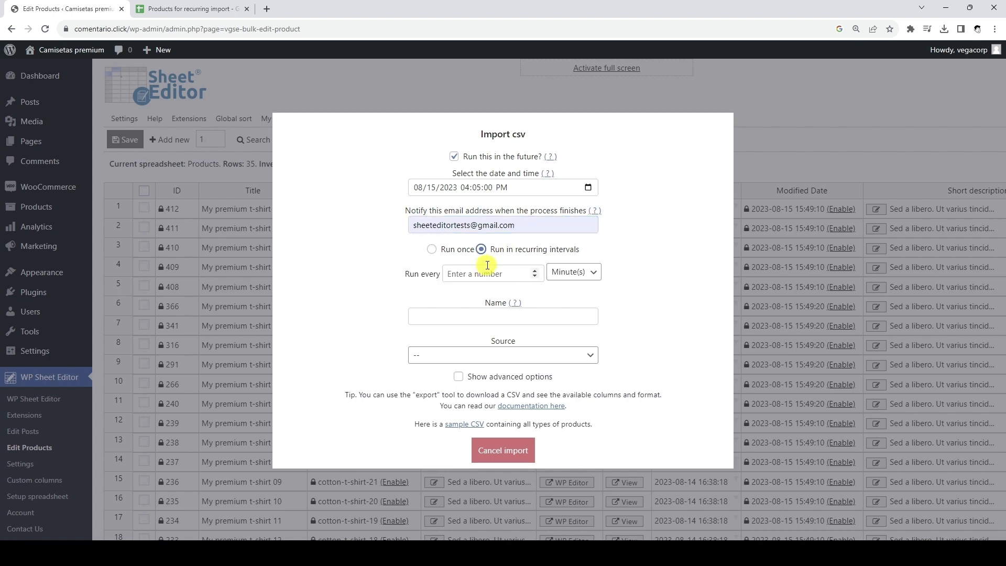
pyautogui.click(535, 271)
pyautogui.click(576, 272)
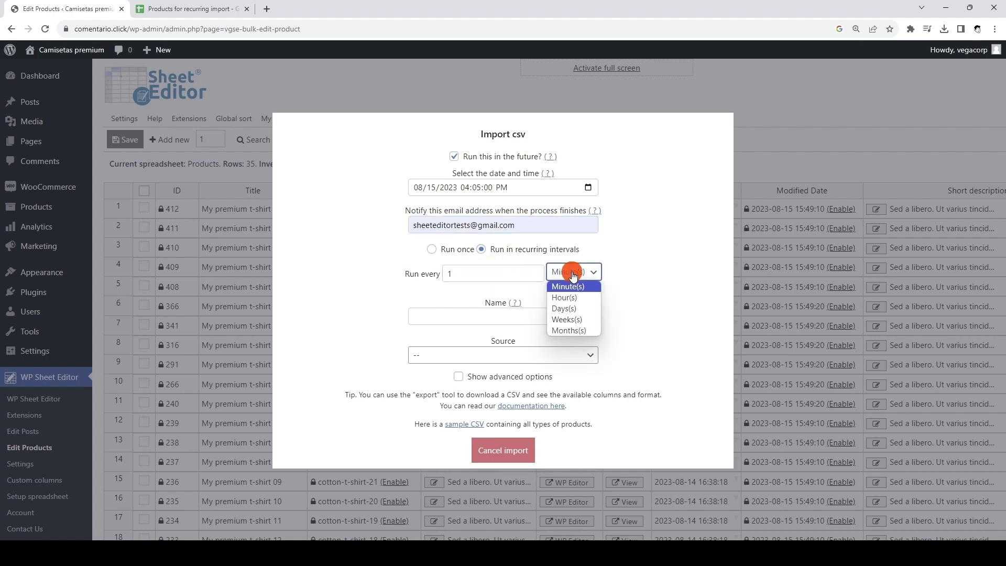
pyautogui.click(578, 320)
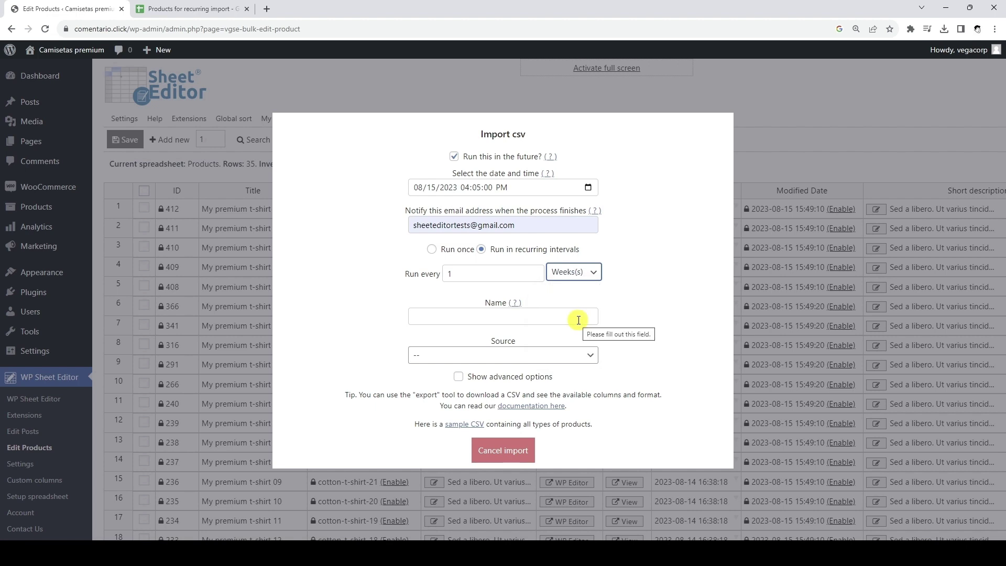
# Name the import 'Update products every week' and source it from the 'Products for recurring import' Google Sheet
pyautogui.click(567, 320)
pyautogui.write('Update products every w')
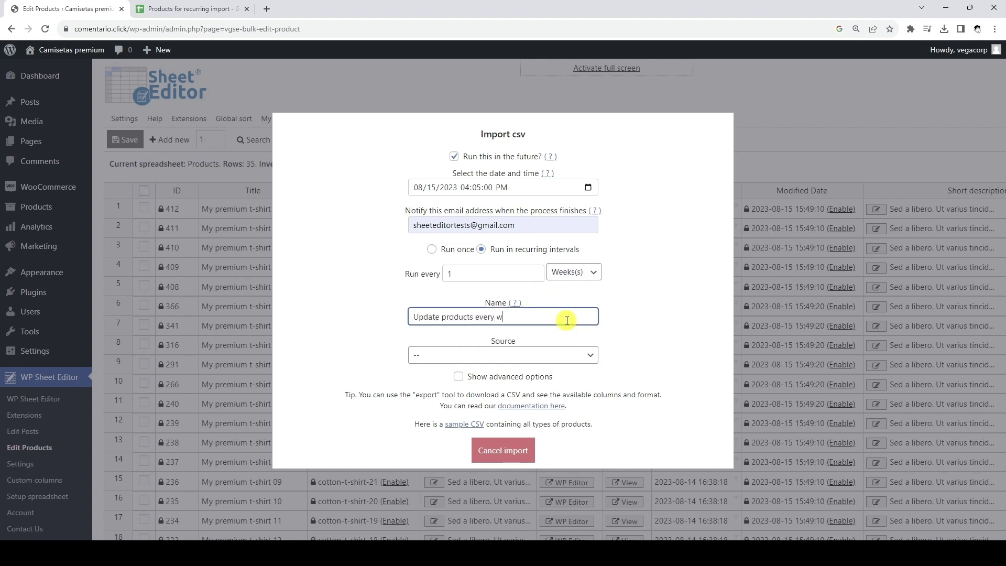
pyautogui.write('eek')
pyautogui.click(555, 355)
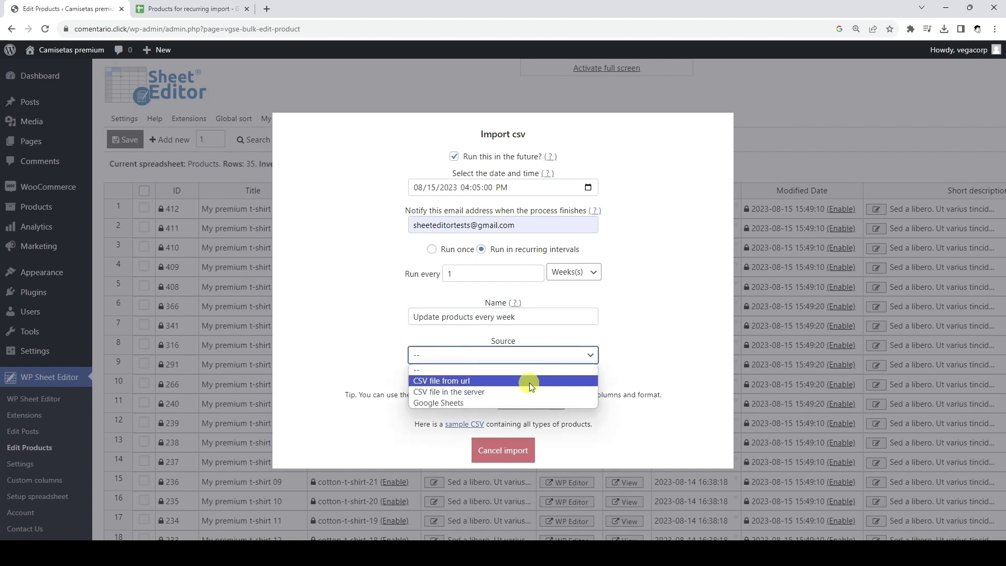
pyautogui.click(522, 402)
pyautogui.click(546, 359)
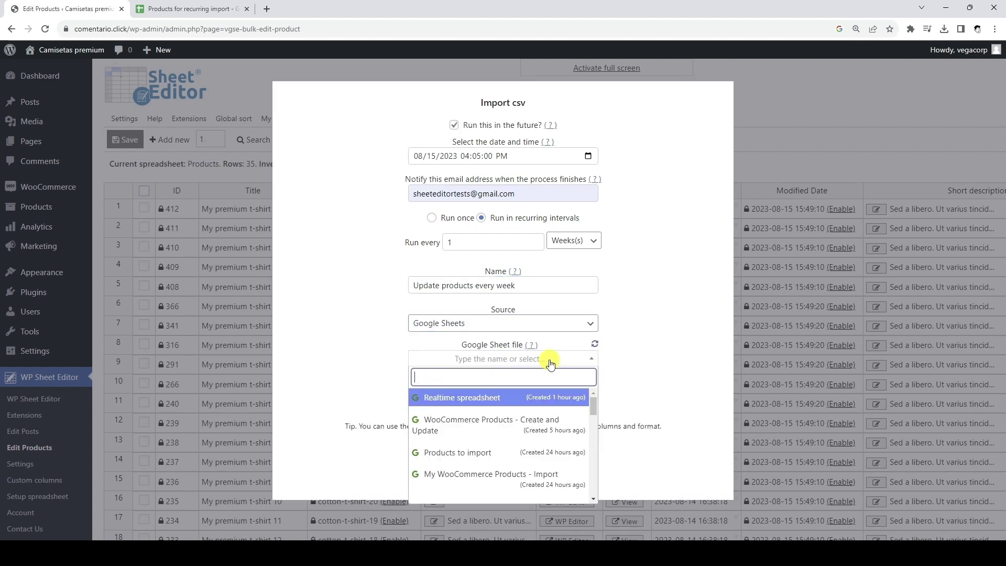
pyautogui.click(595, 344)
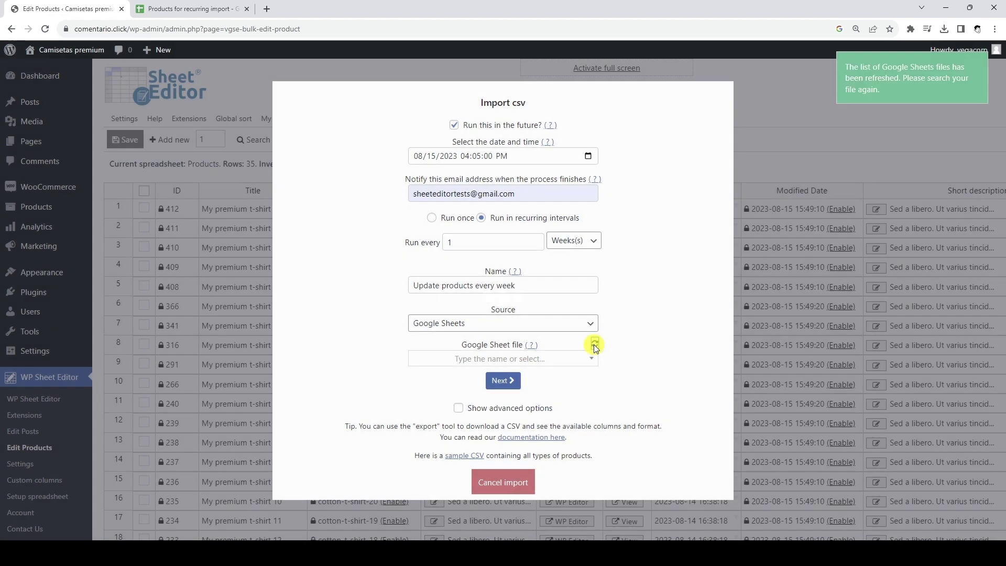
pyautogui.click(564, 359)
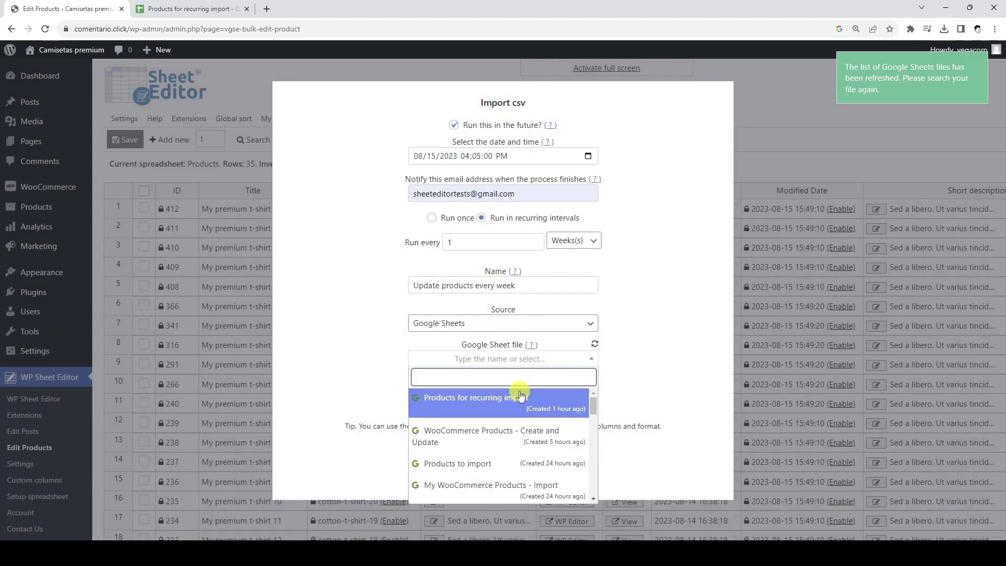
pyautogui.click(518, 398)
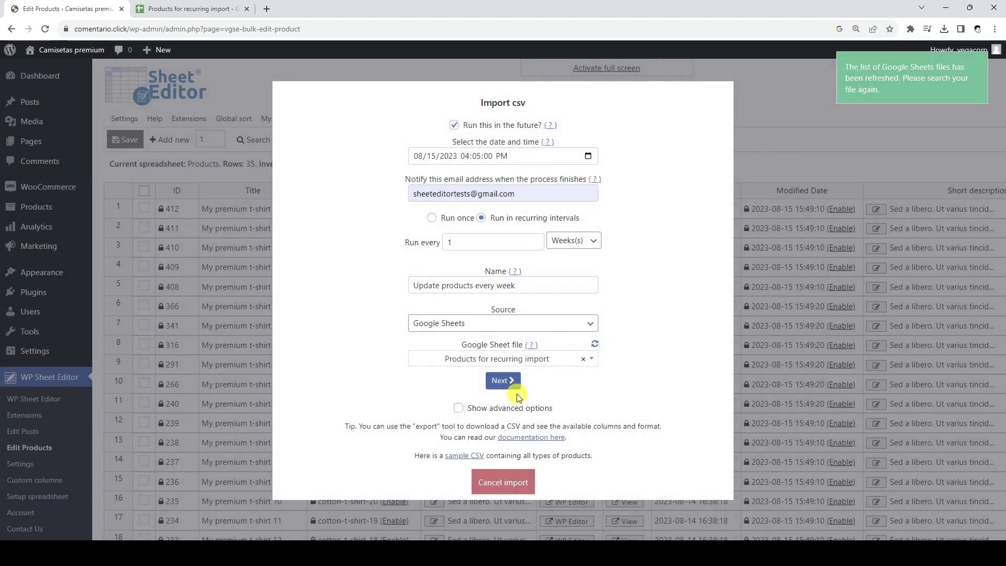
pyautogui.click(512, 385)
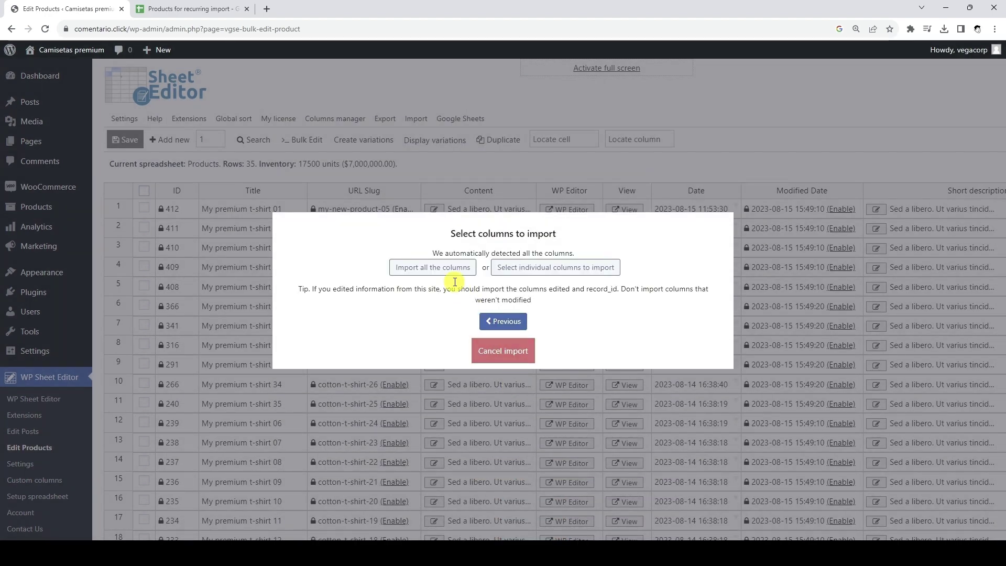
# Import all columns, creating new items and updating existing ones matched by record_id to ID
pyautogui.click(418, 267)
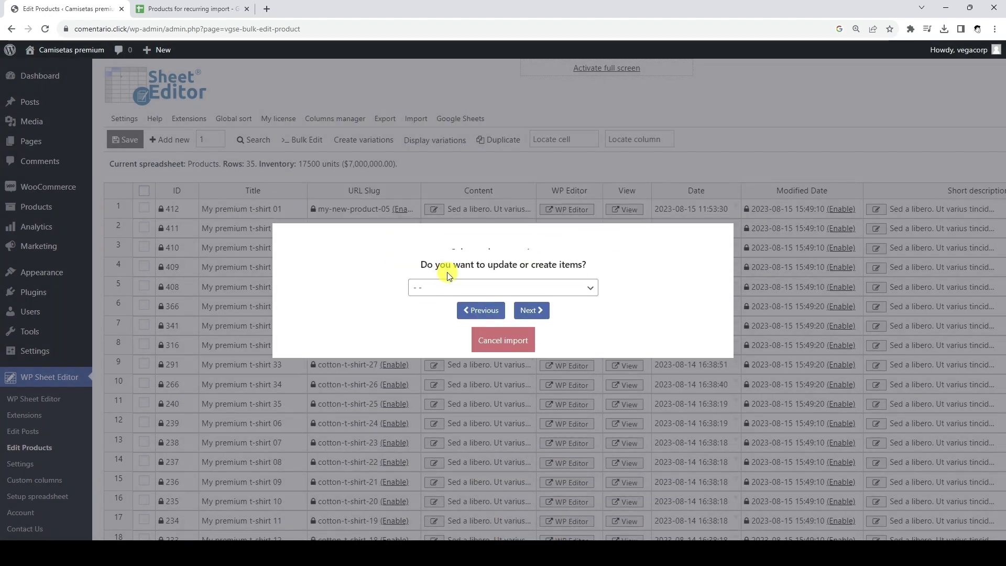
pyautogui.click(471, 278)
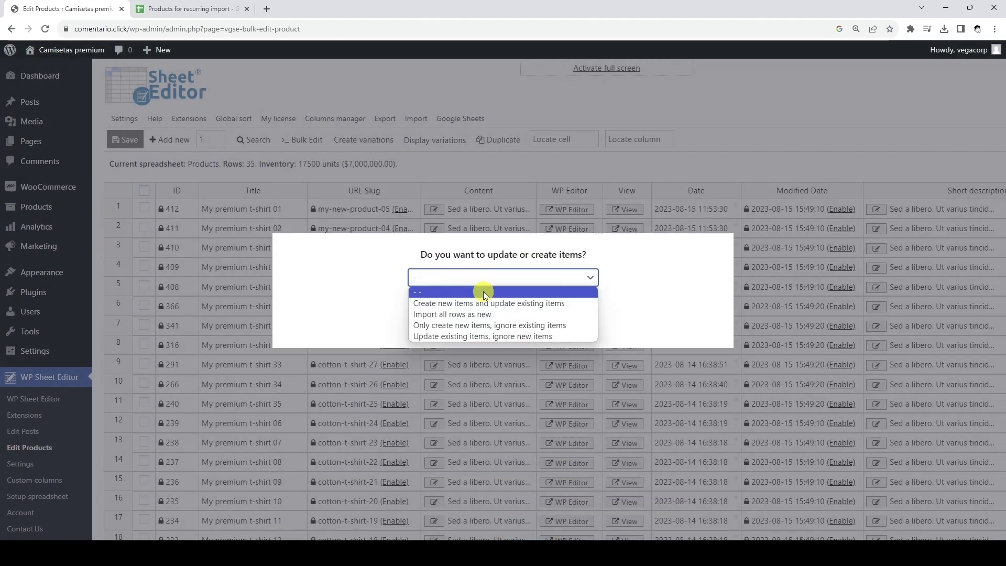
pyautogui.click(501, 306)
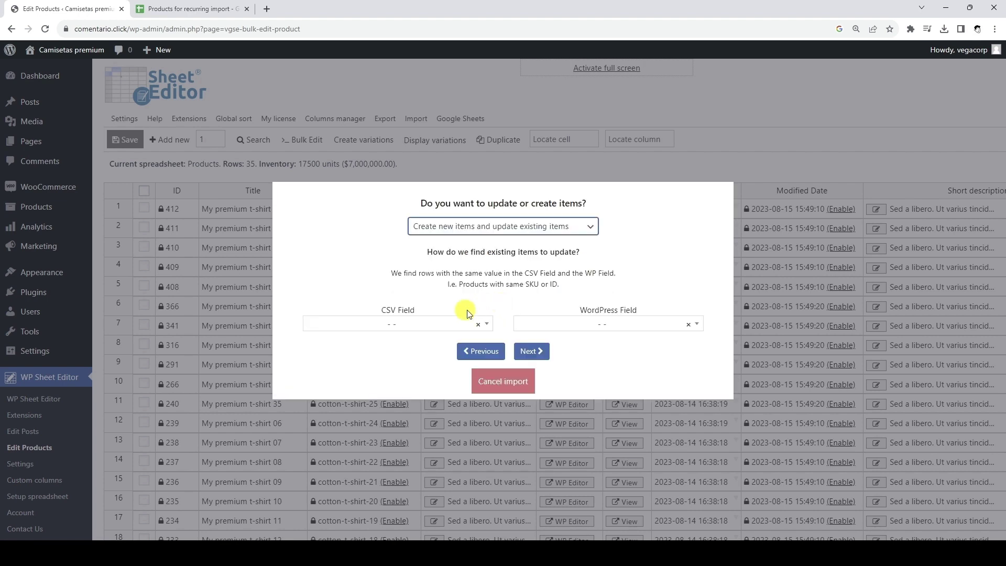
pyautogui.click(427, 324)
pyautogui.write('id')
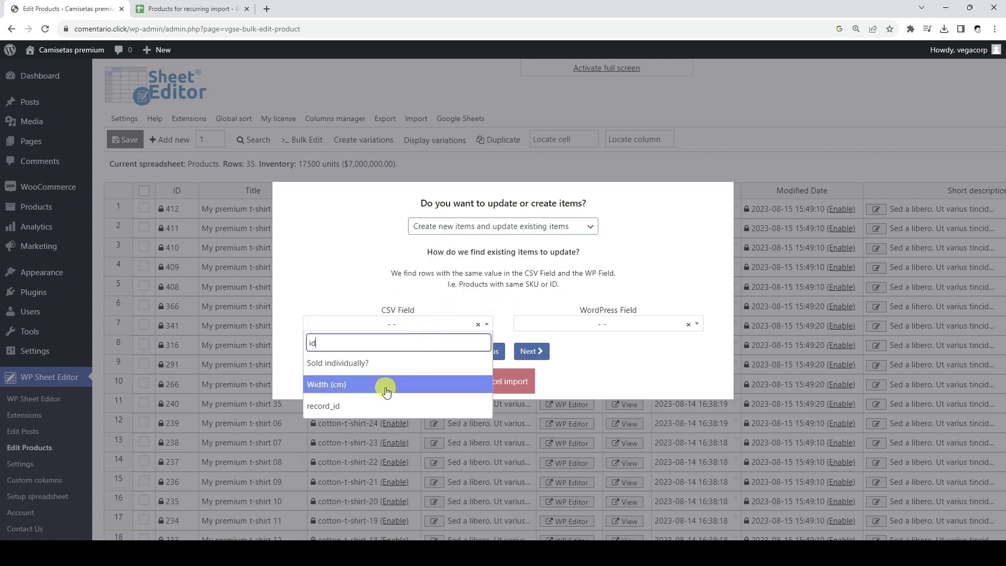
pyautogui.click(388, 407)
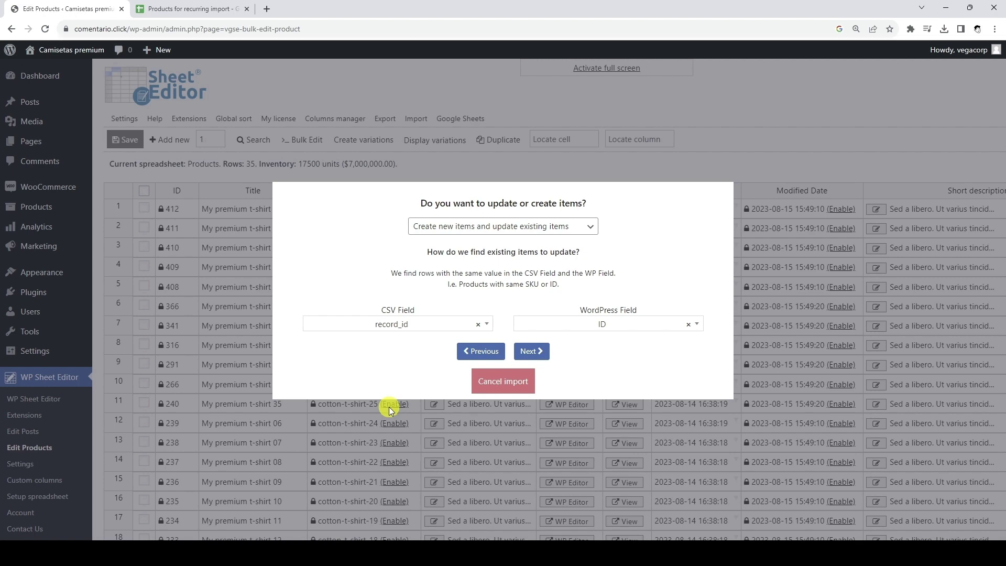
# Confirm the preview to schedule the import and show the scheduled imports list
pyautogui.click(527, 351)
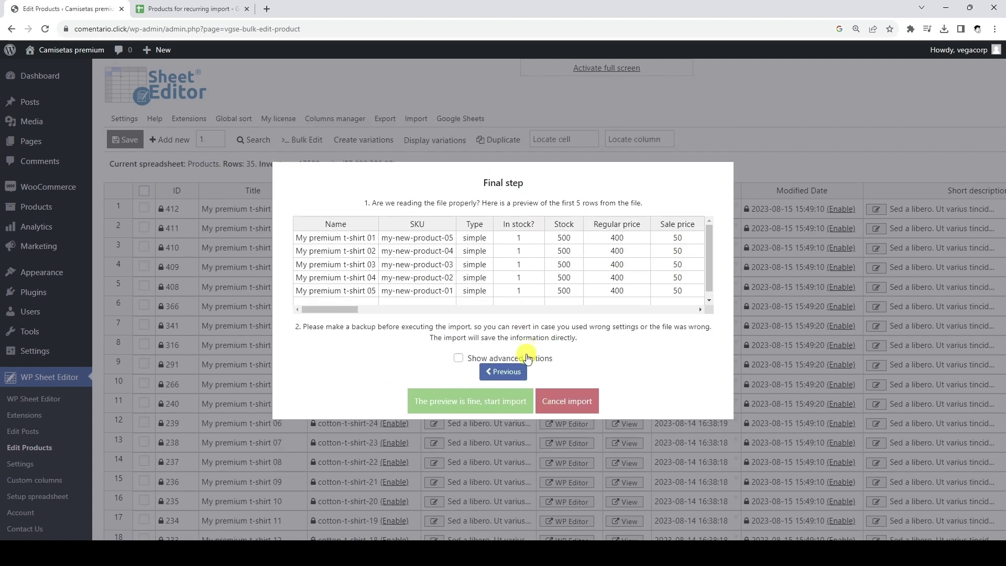
pyautogui.click(475, 403)
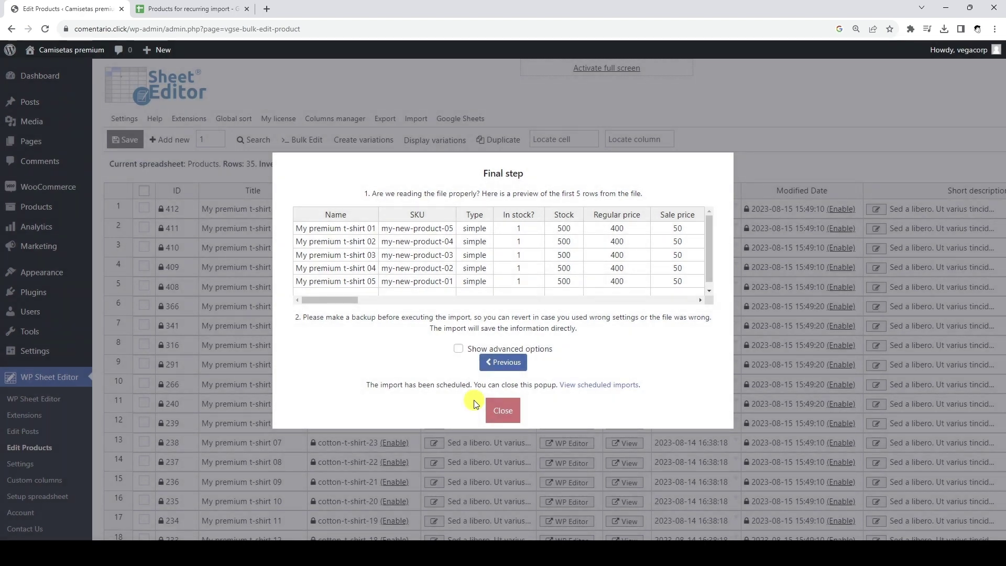
pyautogui.click(595, 385)
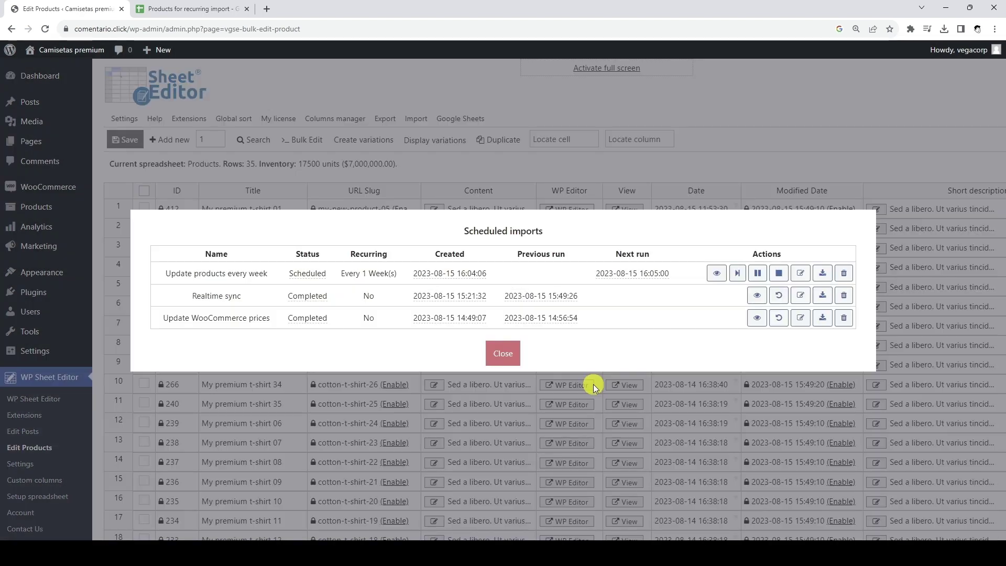